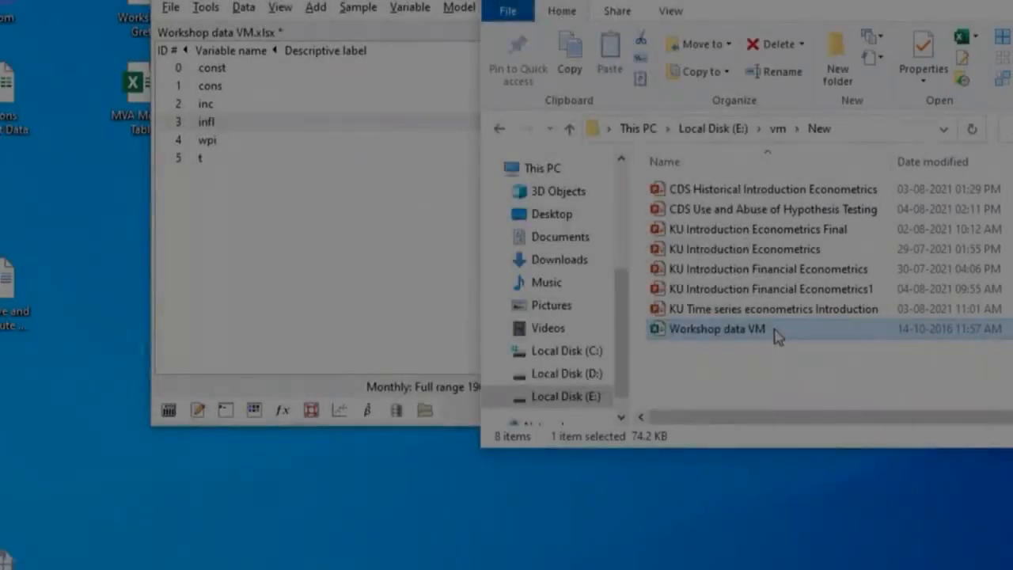
Load the Workshop data VM spreadsheet into gretl in place of the current dataset, accepting the import settings
{"action": "left_click_drag", "start_coordinate": [776, 337], "coordinate": [317, 182]}
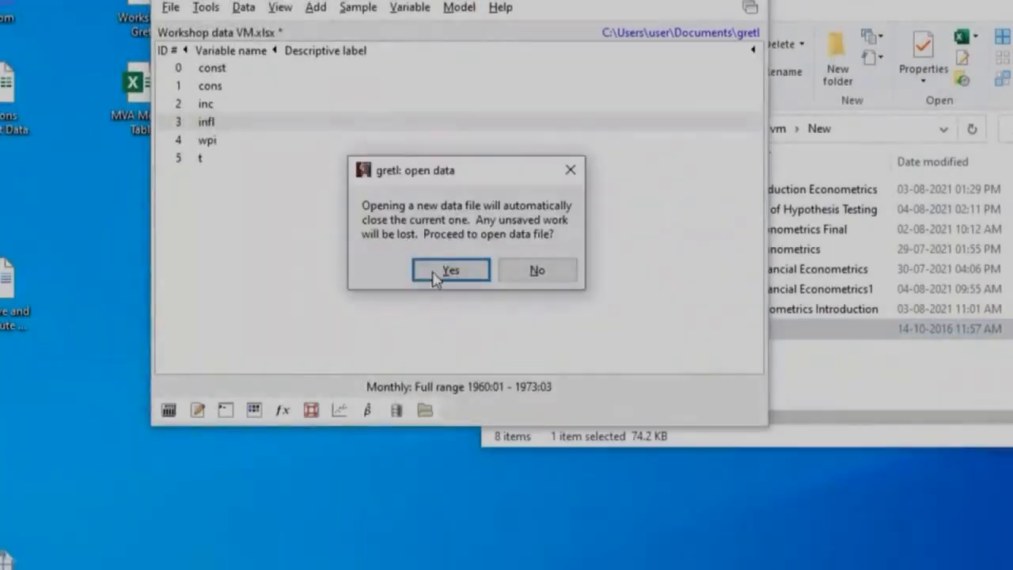
{"action": "left_click", "coordinate": [450, 271]}
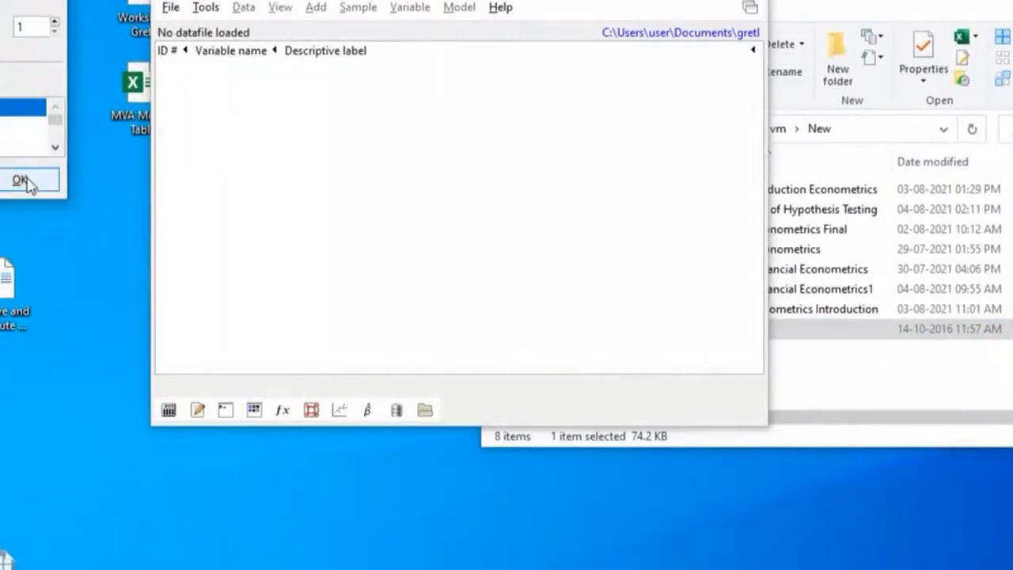
{"action": "left_click", "coordinate": [24, 180]}
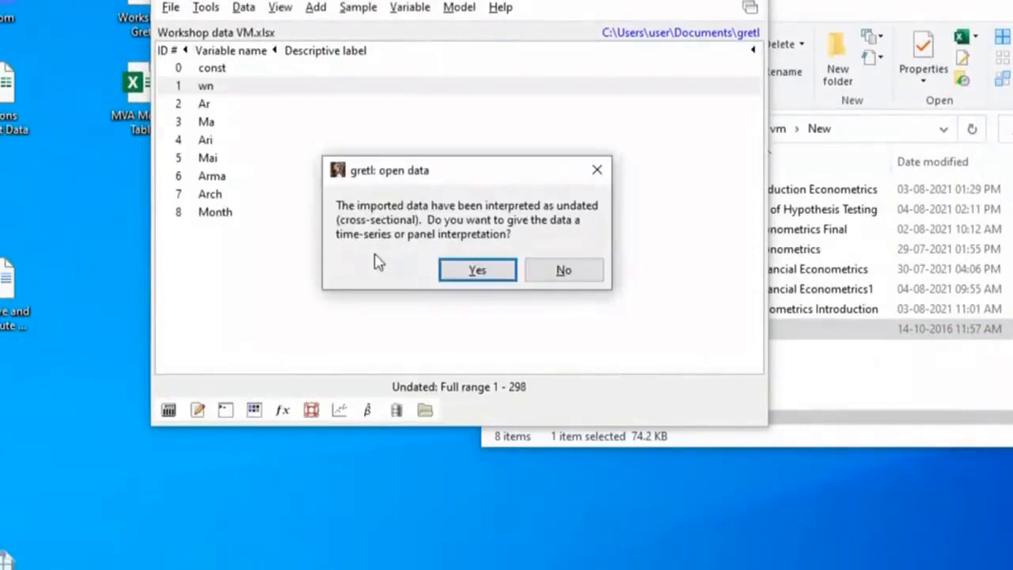
Define the imported data as a monthly time series starting at 1960:01
{"action": "left_click", "coordinate": [478, 271]}
{"action": "left_click", "coordinate": [432, 294]}
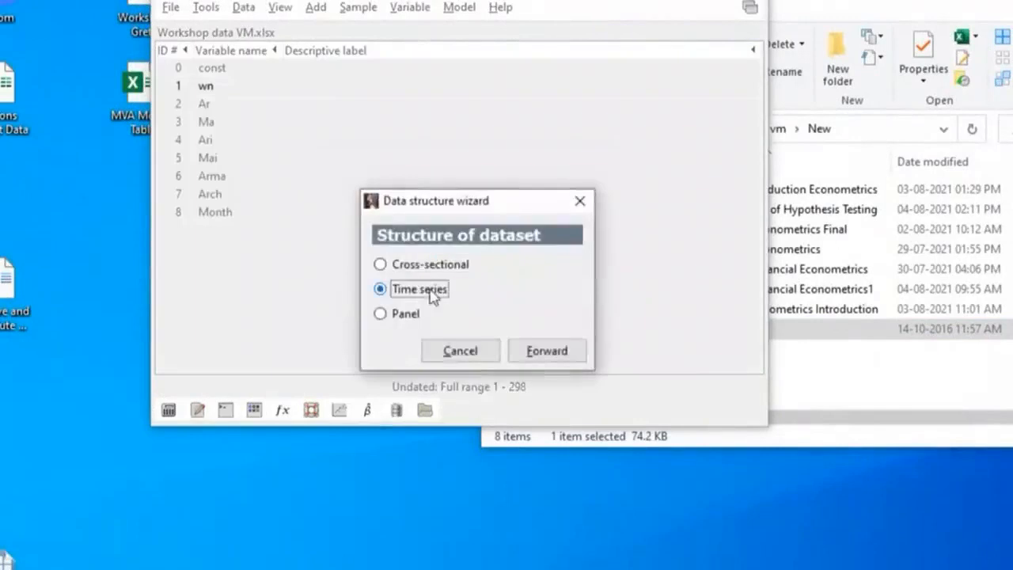
{"action": "left_click", "coordinate": [544, 357]}
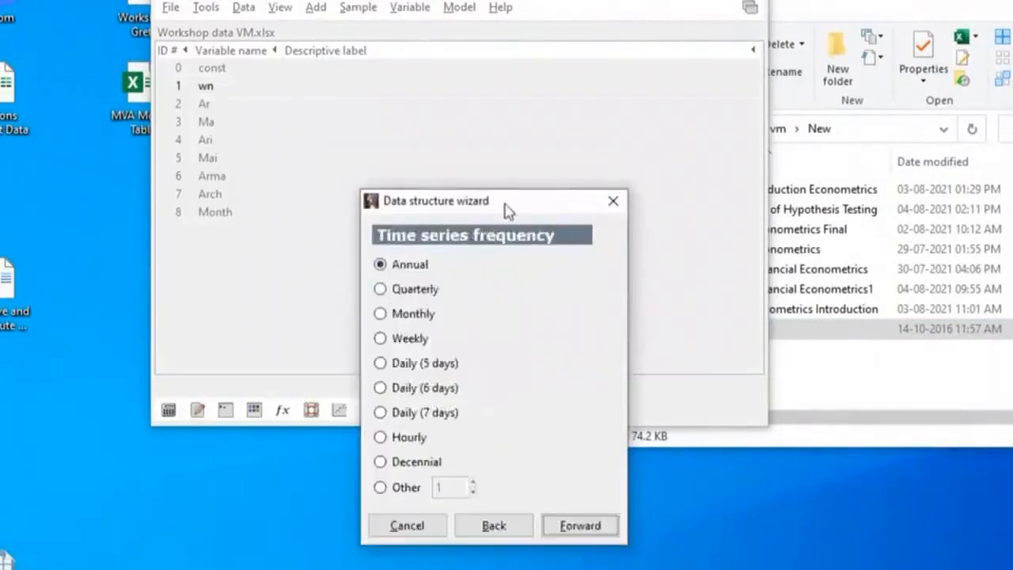
{"action": "left_click_drag", "start_coordinate": [508, 211], "coordinate": [559, 65]}
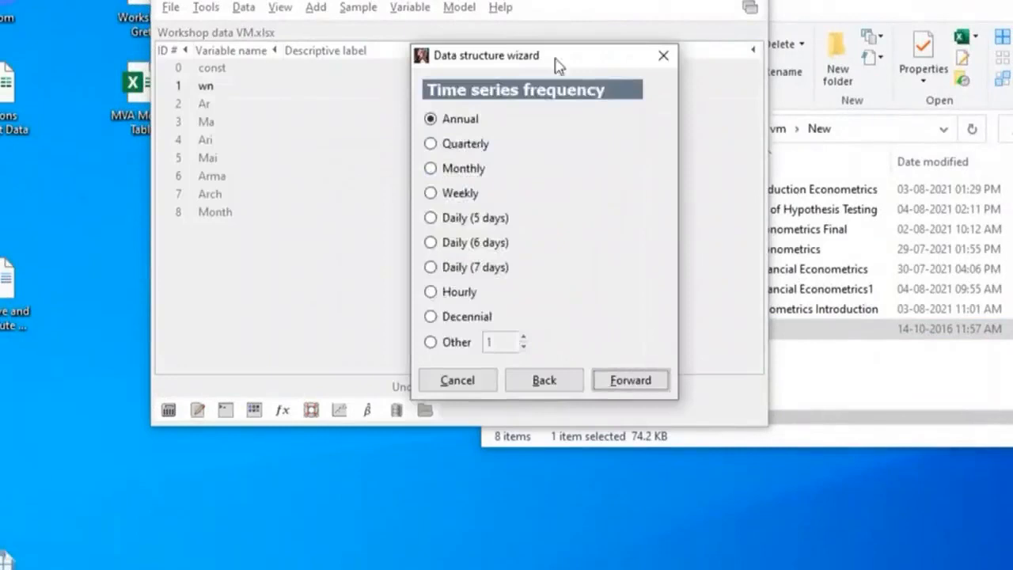
{"action": "left_click", "coordinate": [457, 168]}
{"action": "left_click", "coordinate": [631, 381]}
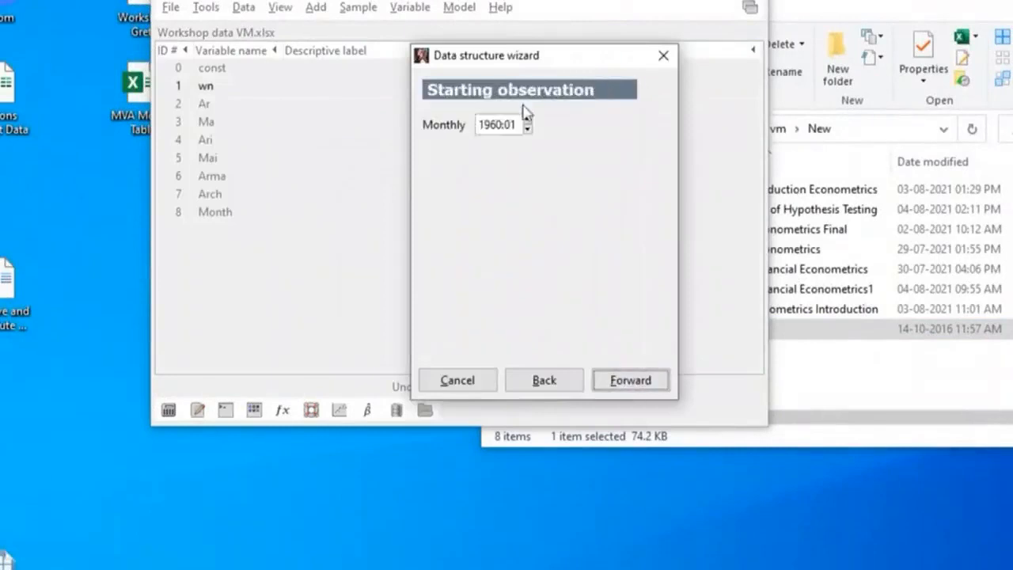
{"action": "left_click", "coordinate": [630, 383]}
{"action": "left_click", "coordinate": [629, 387]}
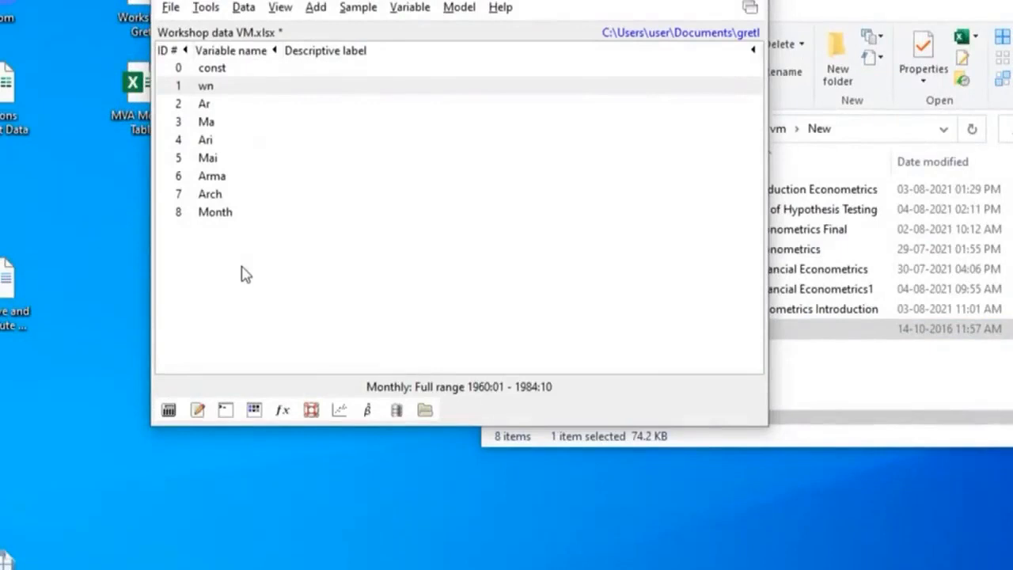
Display a time series plot of the wn variable, examine its fluctuations, and close the graph
{"action": "left_click", "coordinate": [221, 92]}
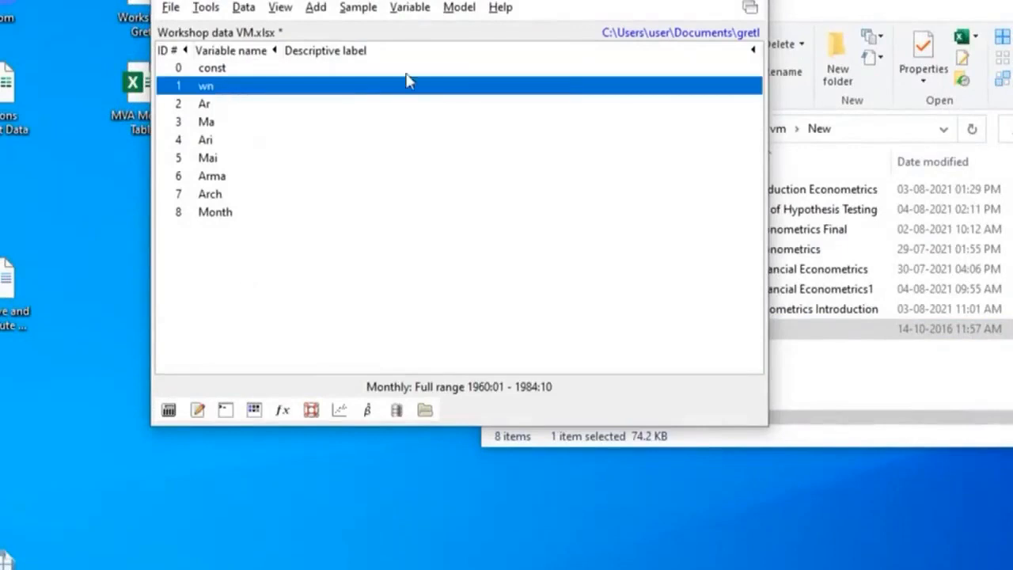
{"action": "left_click", "coordinate": [404, 14]}
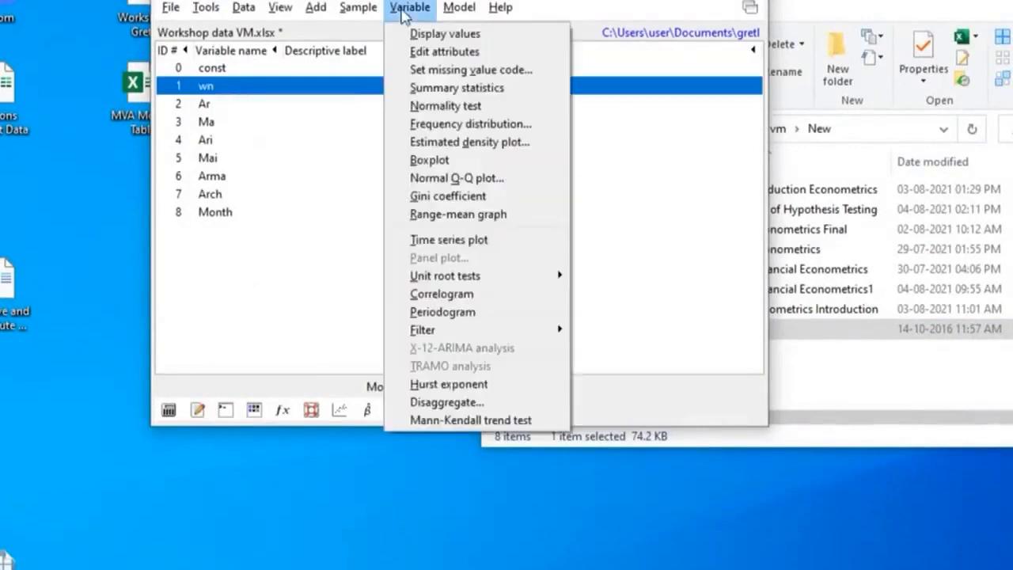
{"action": "left_click", "coordinate": [480, 247]}
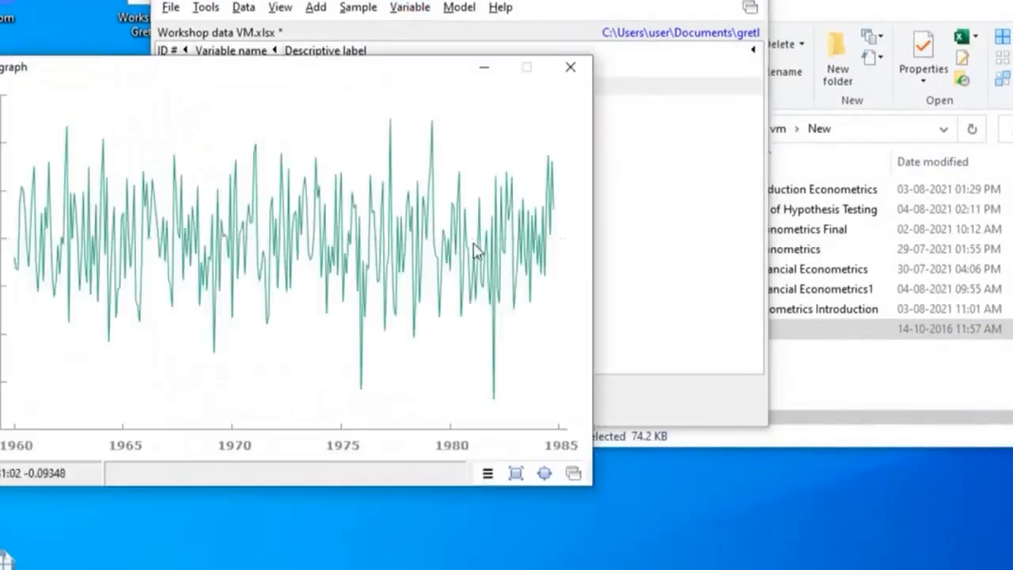
{"action": "left_click_drag", "start_coordinate": [277, 69], "coordinate": [385, 129]}
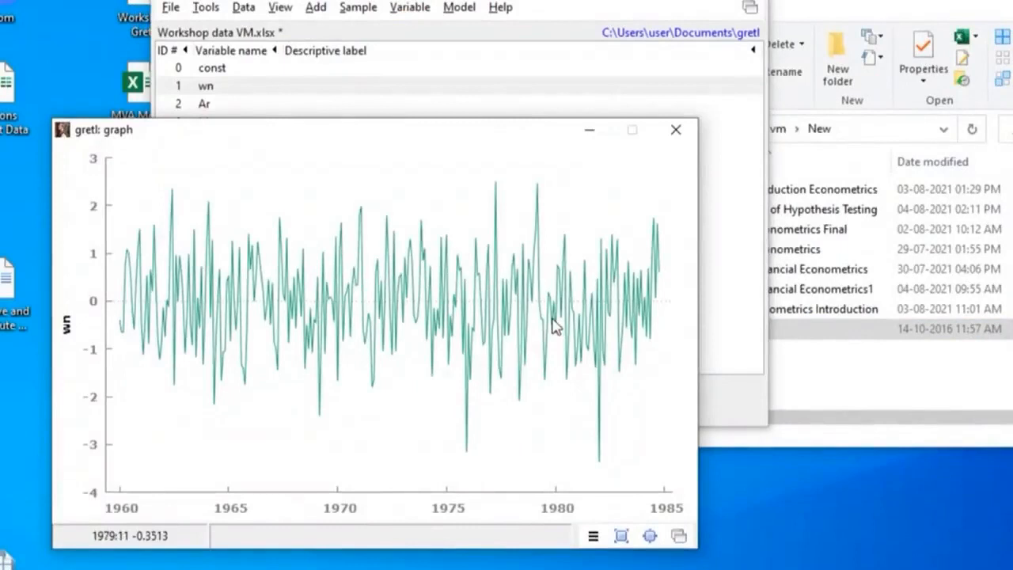
{"action": "left_click", "coordinate": [674, 133]}
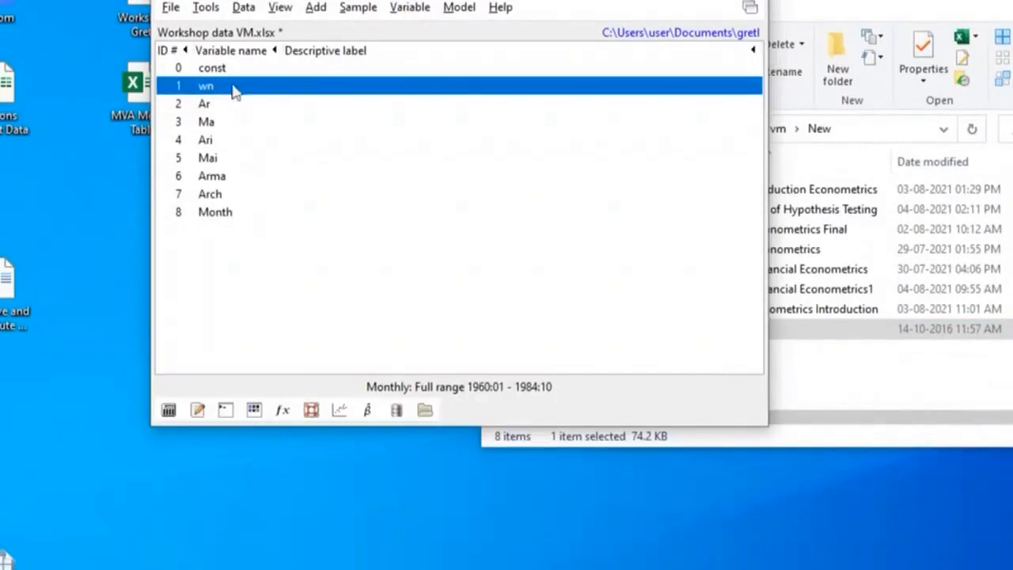
Review the dataset structure settings for series type, frequency and starting observation, then leave the wizard without applying anything
{"action": "left_click", "coordinate": [242, 9]}
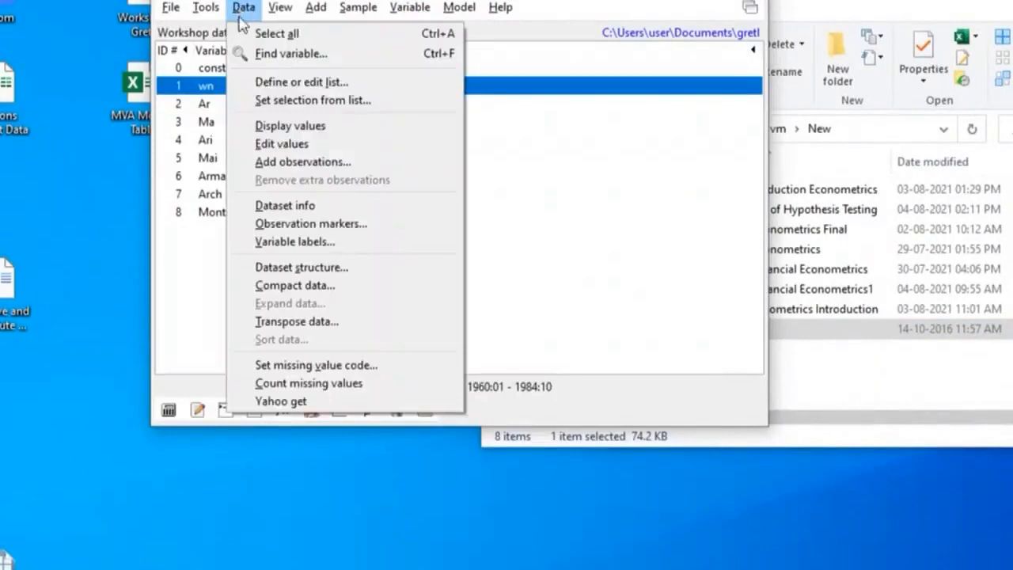
{"action": "left_click", "coordinate": [330, 272]}
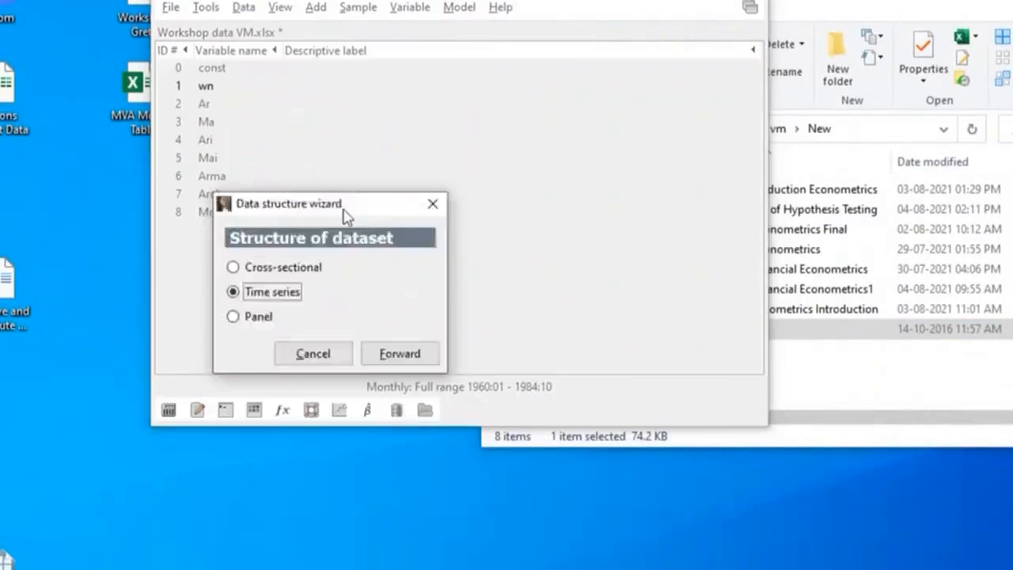
{"action": "left_click_drag", "start_coordinate": [343, 214], "coordinate": [486, 132]}
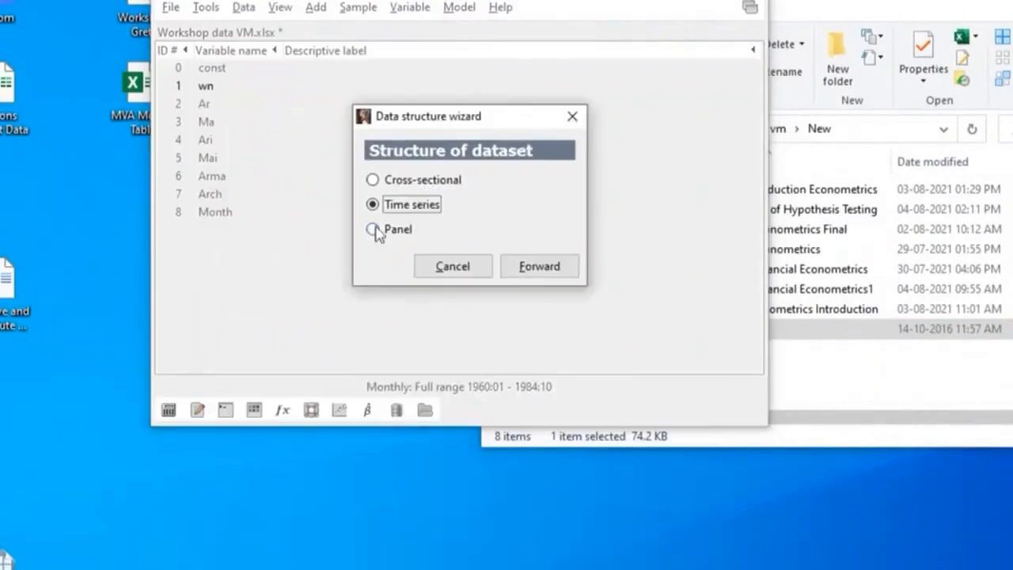
{"action": "left_click", "coordinate": [541, 268]}
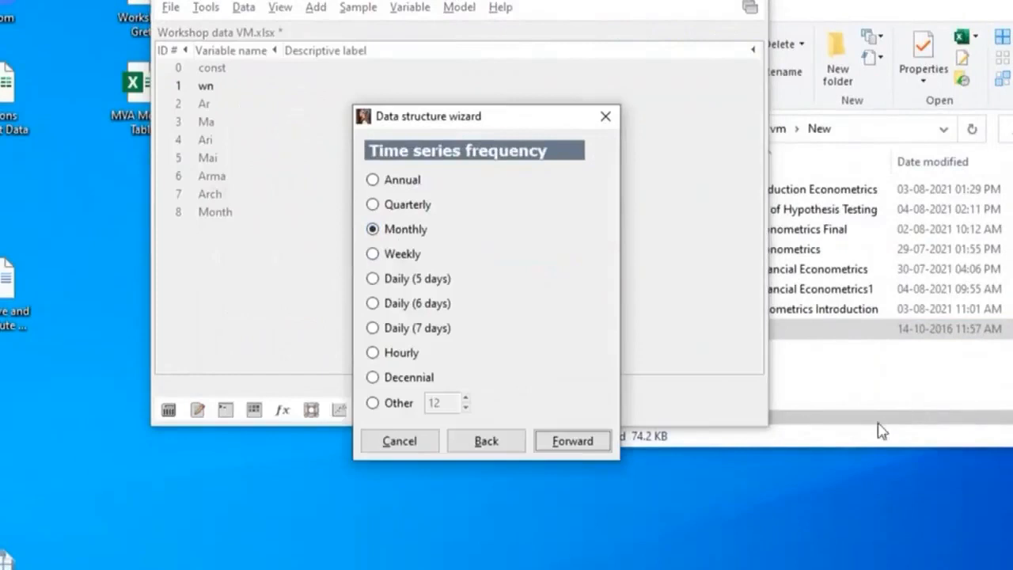
{"action": "left_click", "coordinate": [572, 442]}
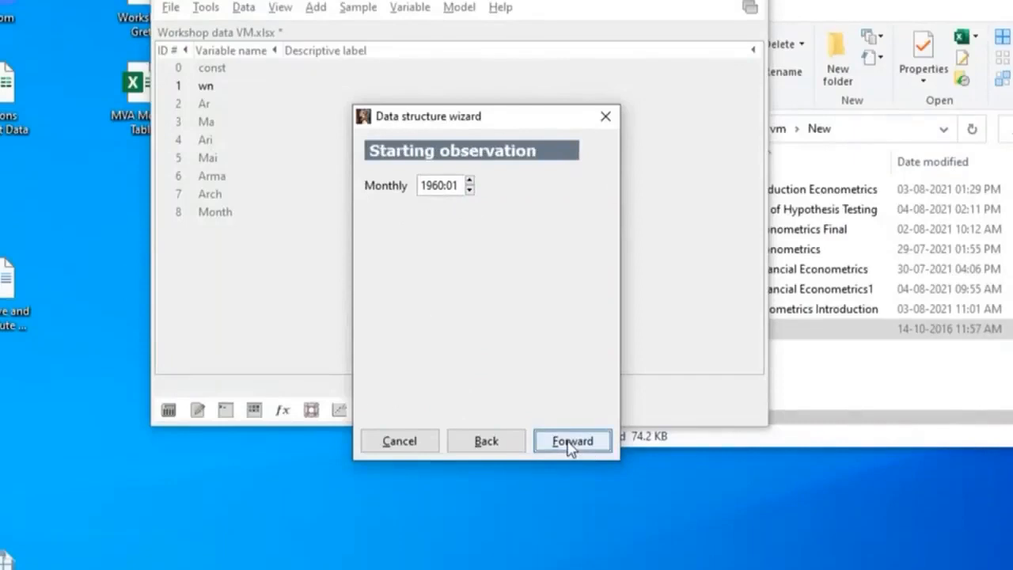
{"action": "left_click", "coordinate": [606, 116]}
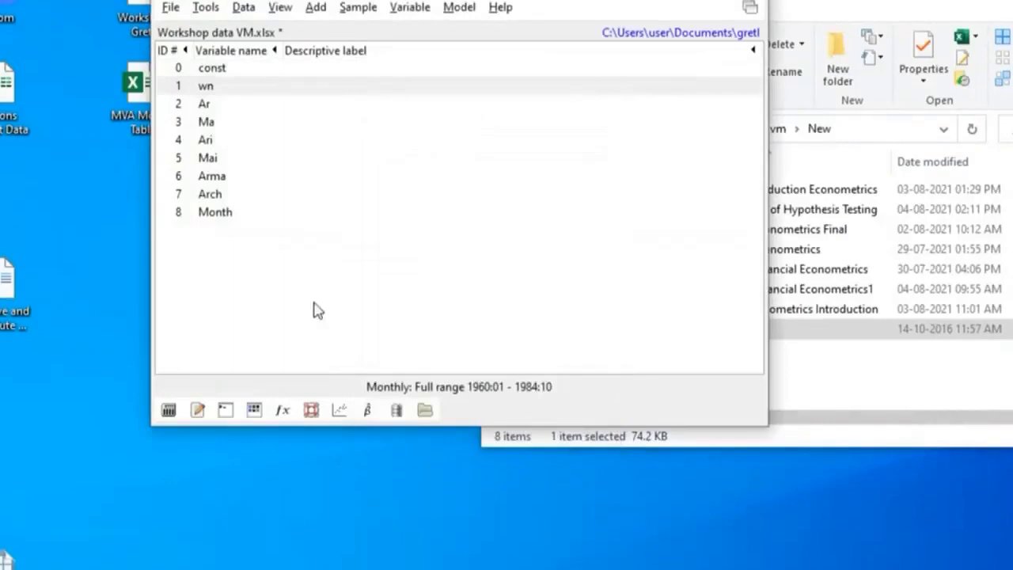
Bring up the wn time series plot once more and close it after viewing
{"action": "left_click", "coordinate": [226, 92]}
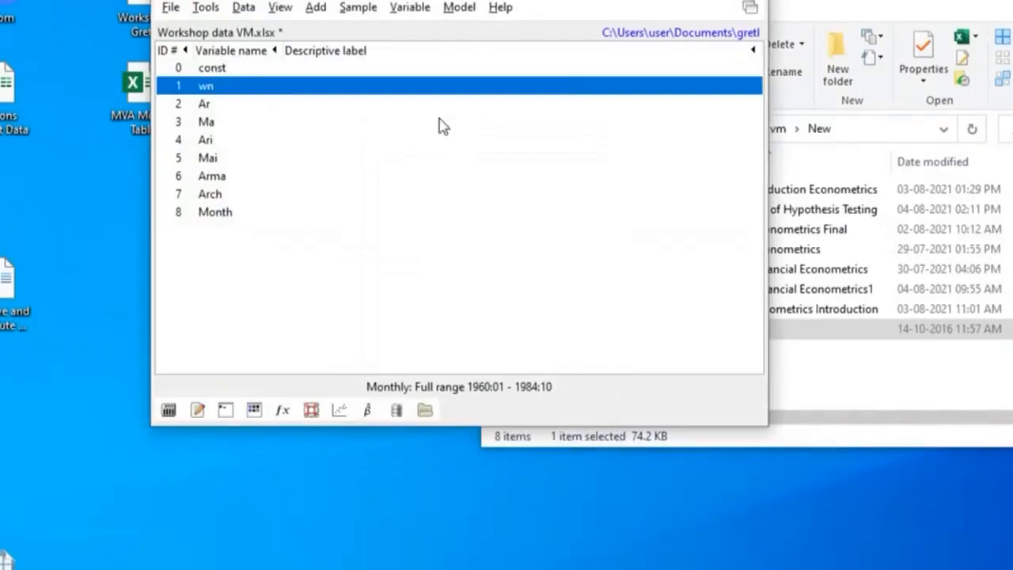
{"action": "left_click", "coordinate": [410, 10]}
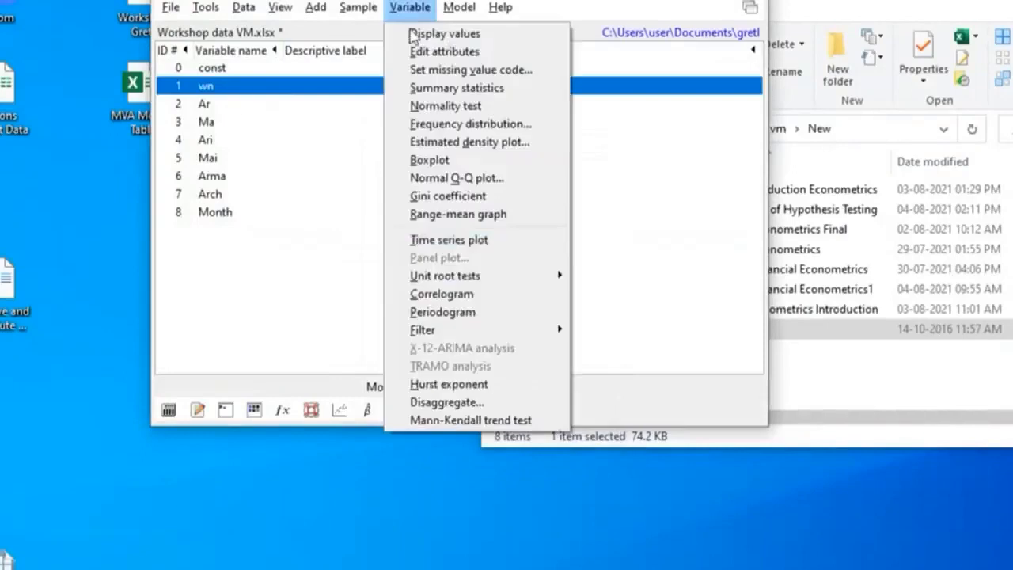
{"action": "left_click", "coordinate": [485, 241]}
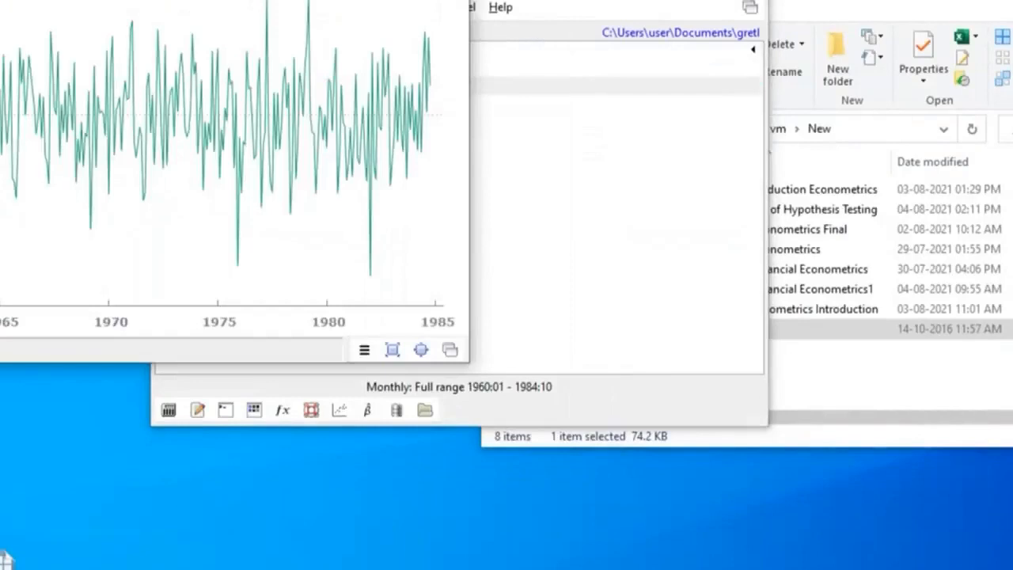
{"action": "left_click", "coordinate": [451, 0]}
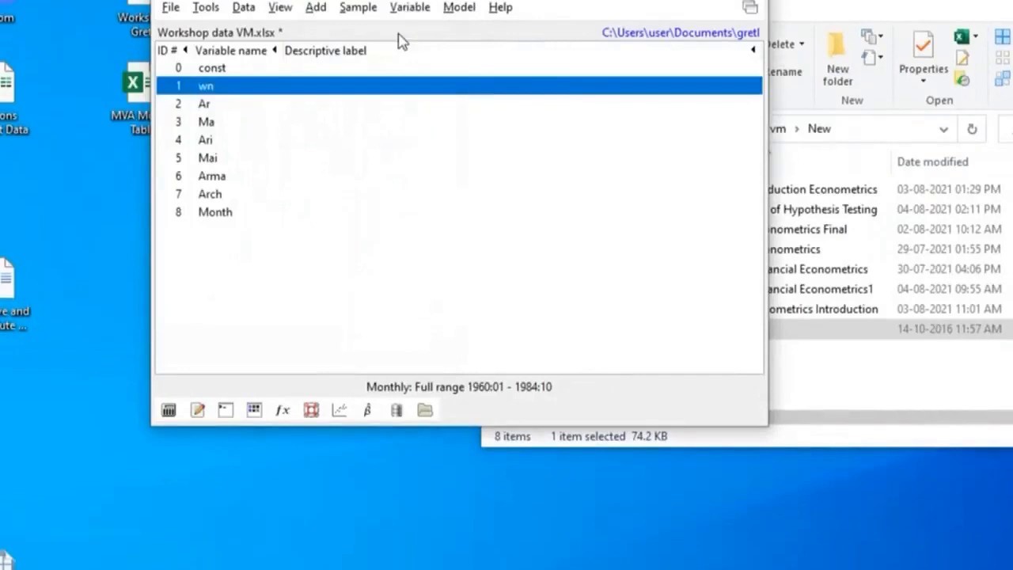
Generate the correlogram of wn with a maximum lag of 24, examine the ACF and PACF output, and close both result windows
{"action": "left_click", "coordinate": [408, 8]}
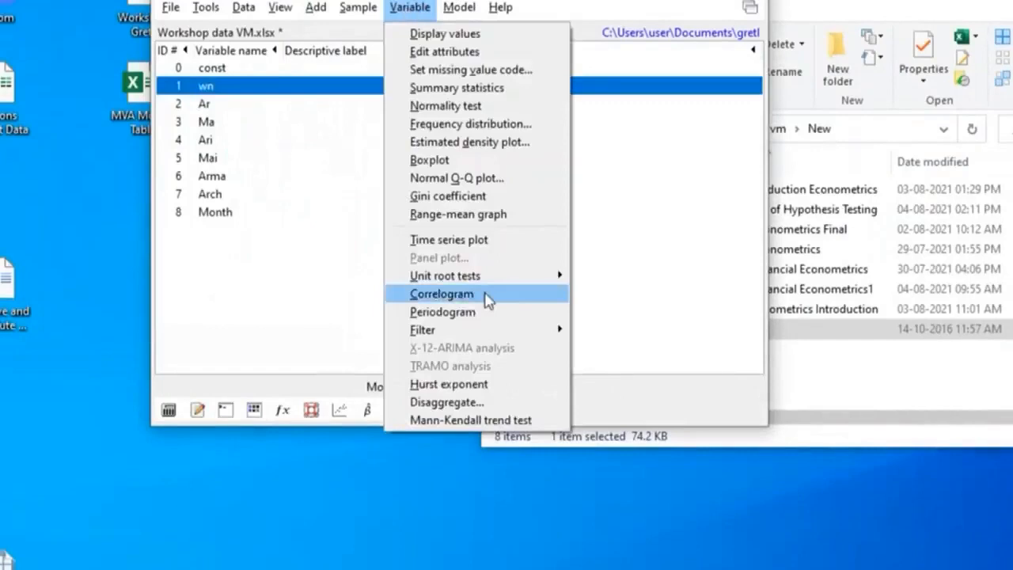
{"action": "left_click", "coordinate": [428, 301]}
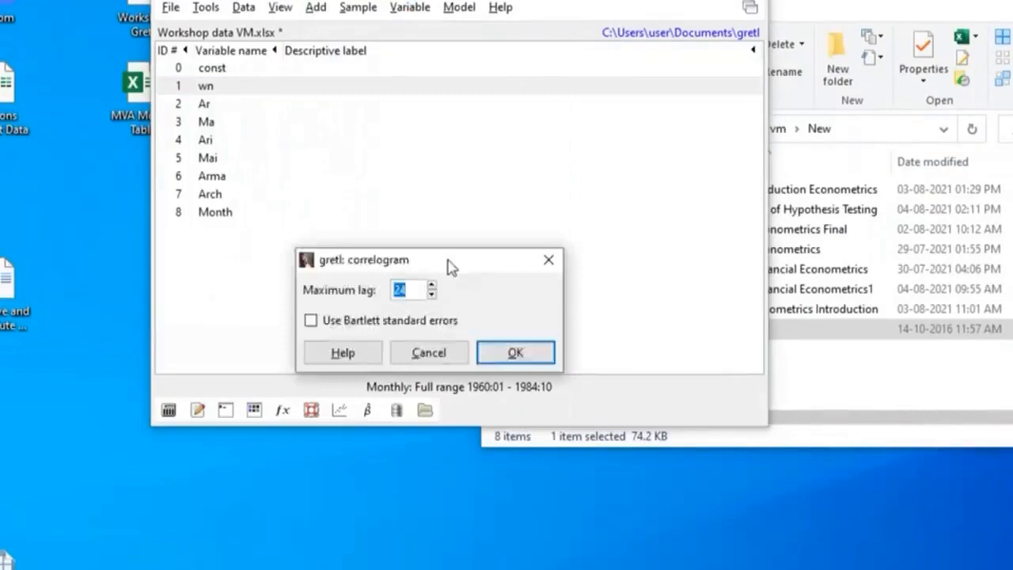
{"action": "left_click_drag", "start_coordinate": [451, 267], "coordinate": [504, 80]}
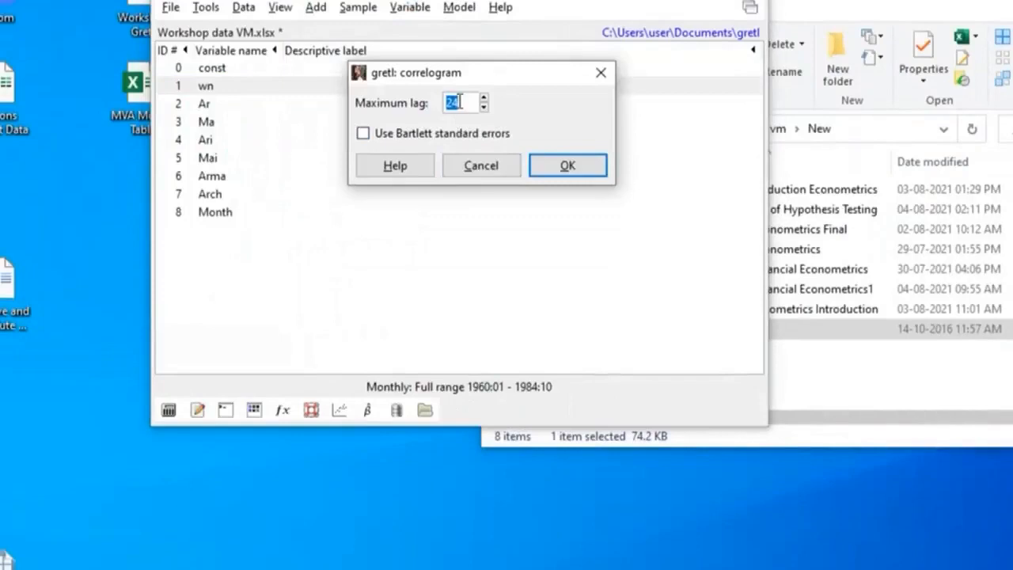
{"action": "left_click", "coordinate": [568, 166]}
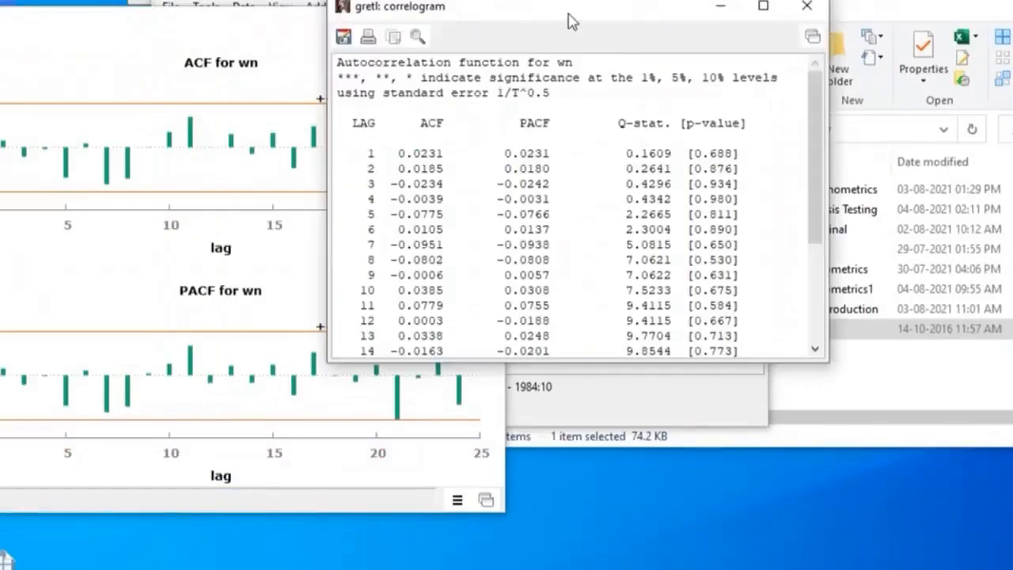
{"action": "left_click_drag", "start_coordinate": [572, 21], "coordinate": [768, 20]}
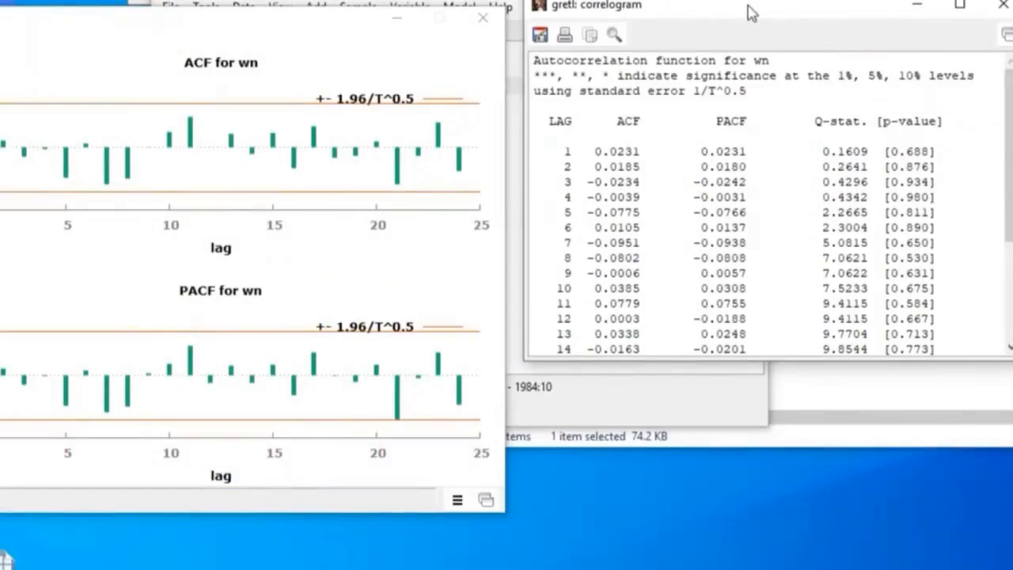
{"action": "left_click_drag", "start_coordinate": [750, 14], "coordinate": [828, 139]}
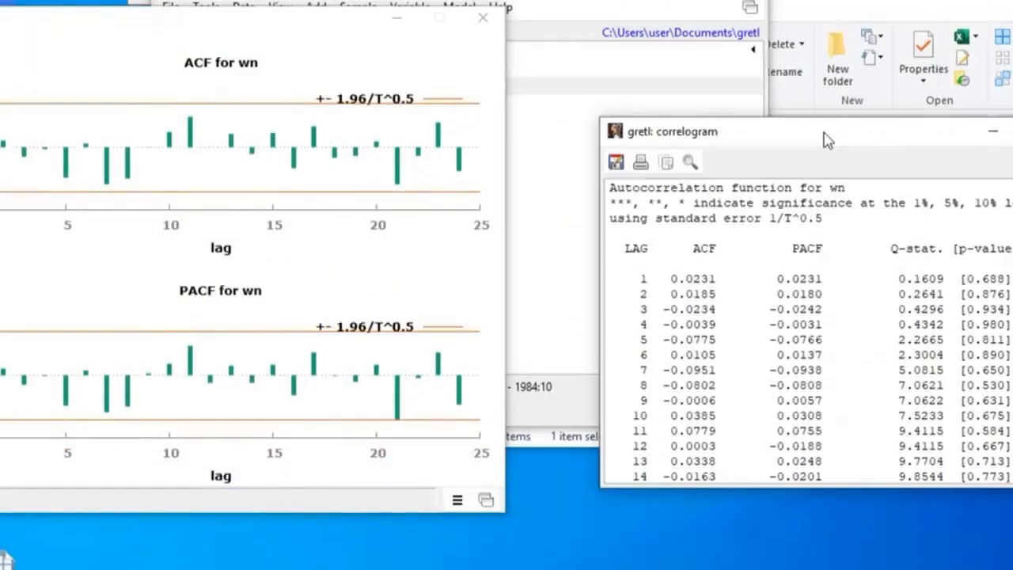
{"action": "left_click", "coordinate": [483, 16]}
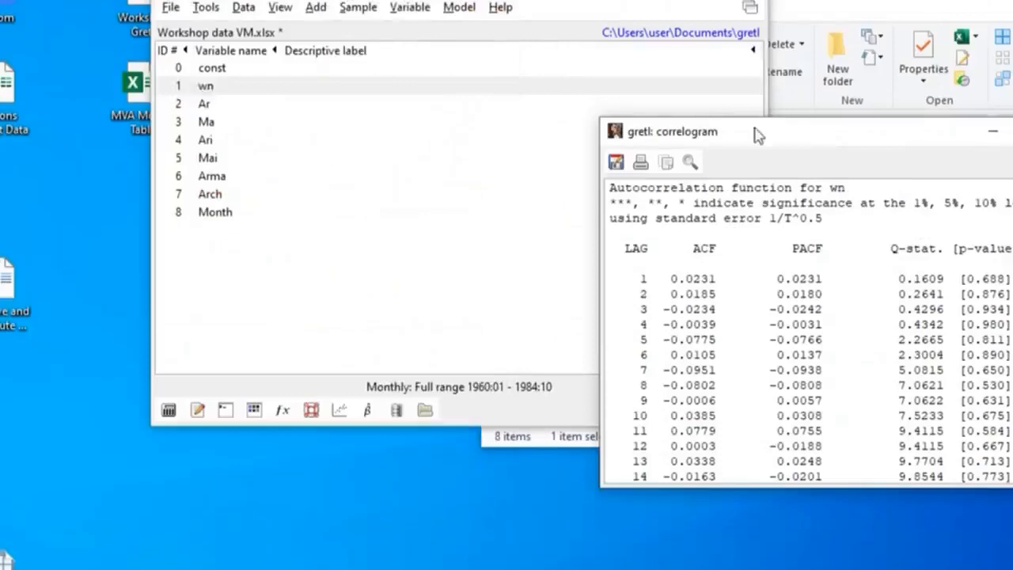
{"action": "left_click", "coordinate": [1012, 131]}
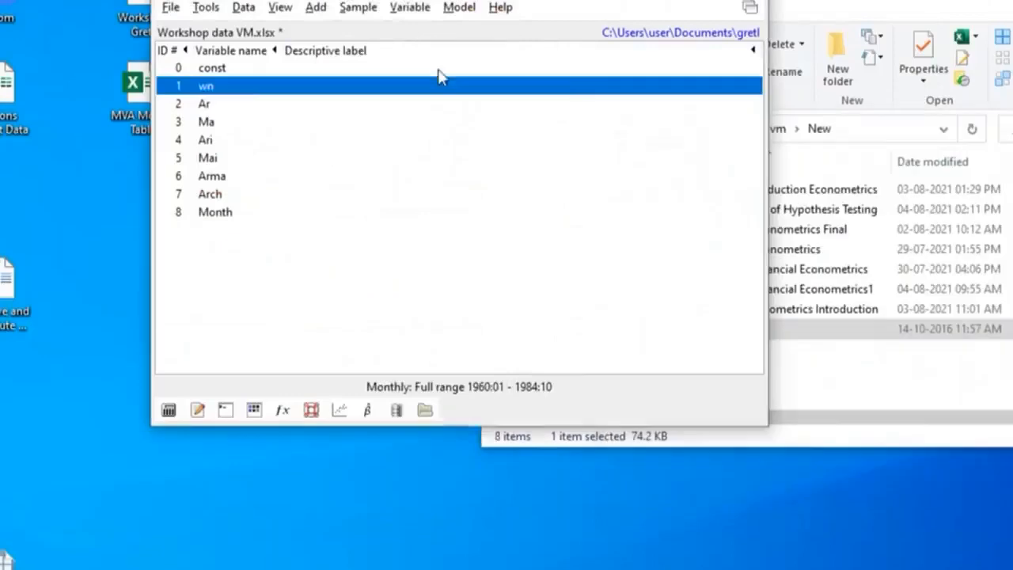
Generate the correlogram of the wn series again with a maximum lag of 24, without Bartlett standard errors
{"action": "left_click", "coordinate": [410, 7]}
{"action": "left_click", "coordinate": [358, 7]}
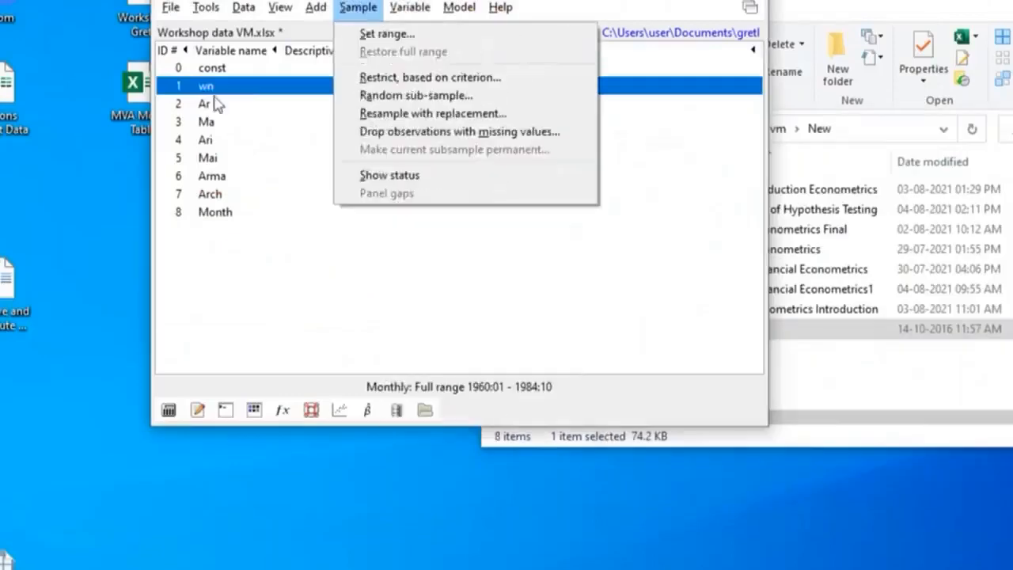
{"action": "mouse_move", "coordinate": [417, 8]}
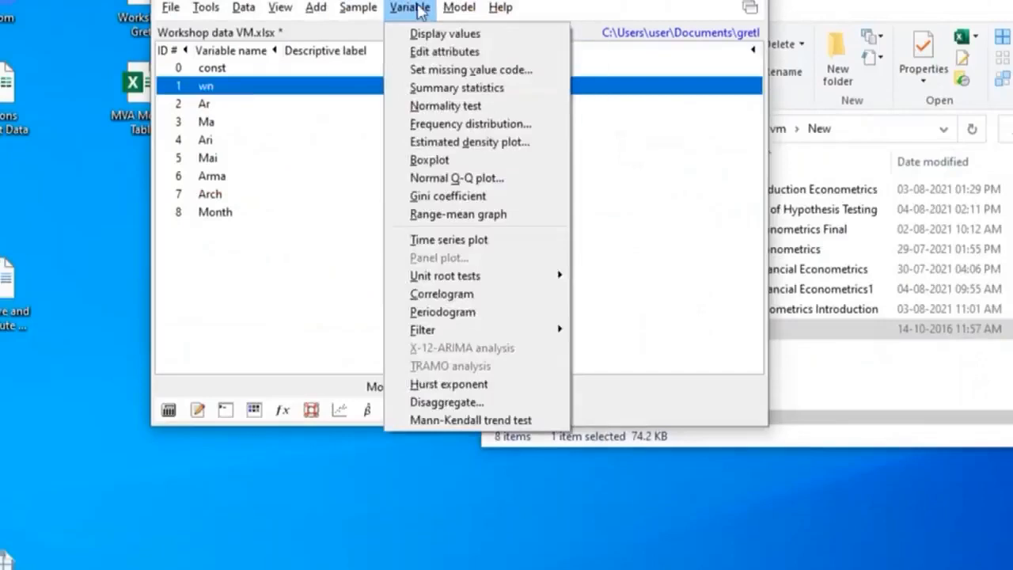
{"action": "left_click", "coordinate": [464, 299]}
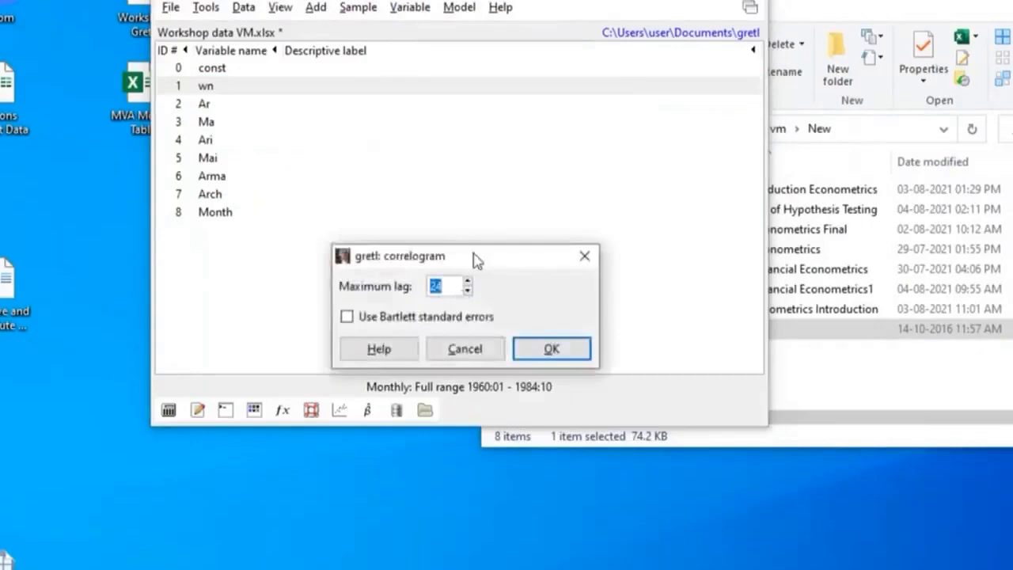
{"action": "left_click_drag", "start_coordinate": [478, 261], "coordinate": [490, 90]}
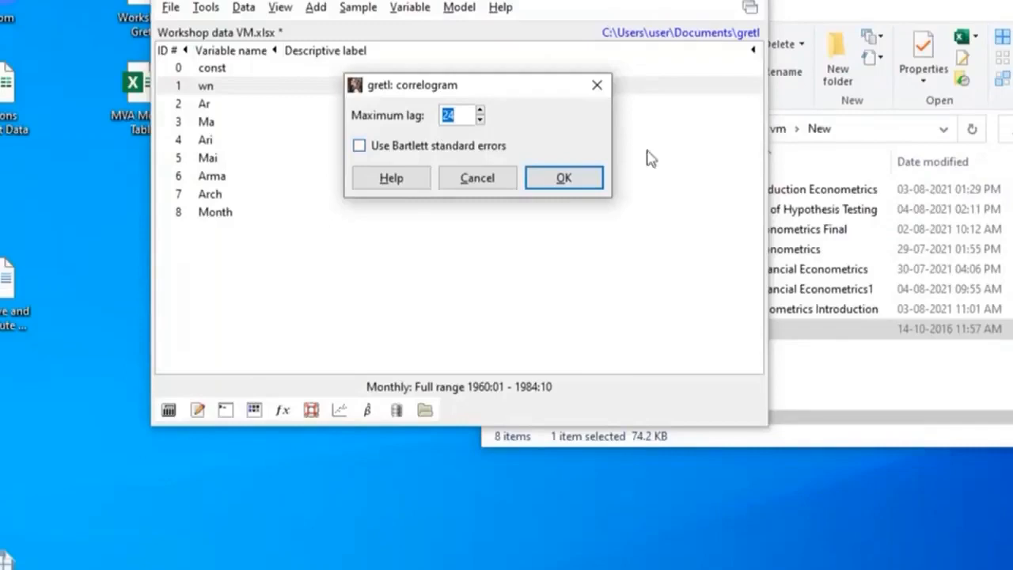
{"action": "left_click", "coordinate": [563, 178]}
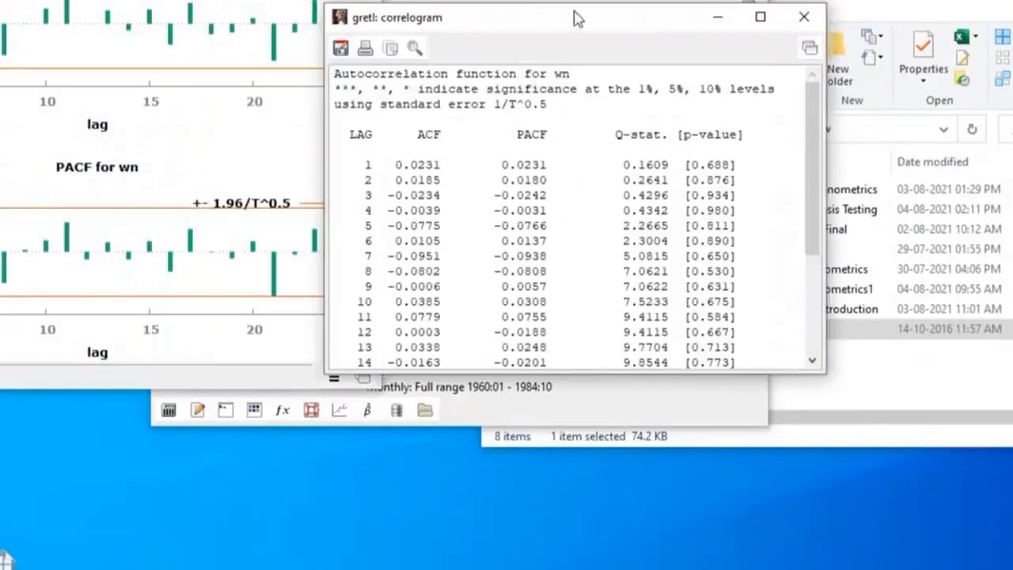
Examine wn's ACF and PACF graph alongside the table of Q-statistics and p-values for all lags, and close both result windows
{"action": "left_click_drag", "start_coordinate": [576, 23], "coordinate": [609, 65]}
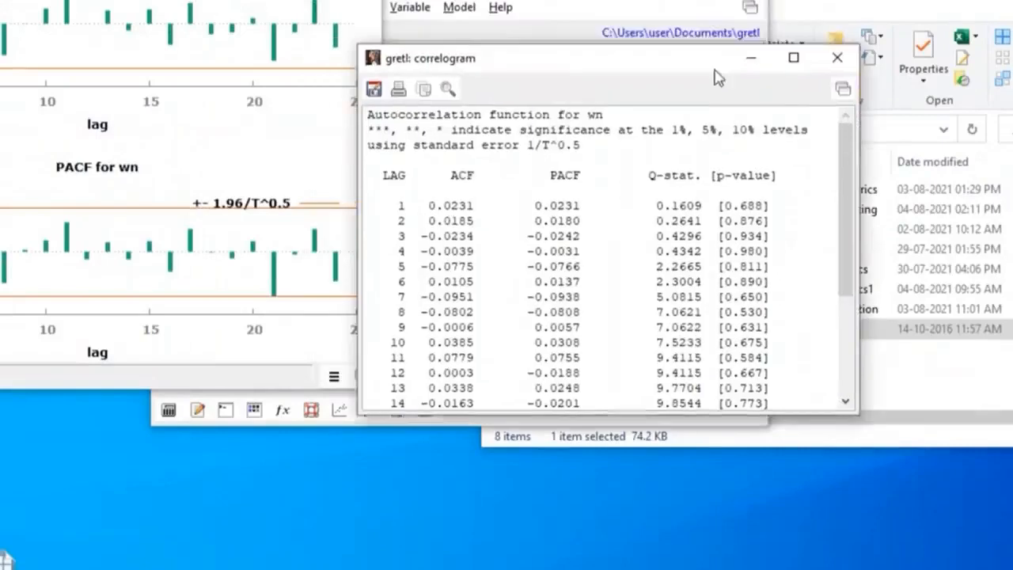
{"action": "left_click_drag", "start_coordinate": [715, 77], "coordinate": [716, 43]}
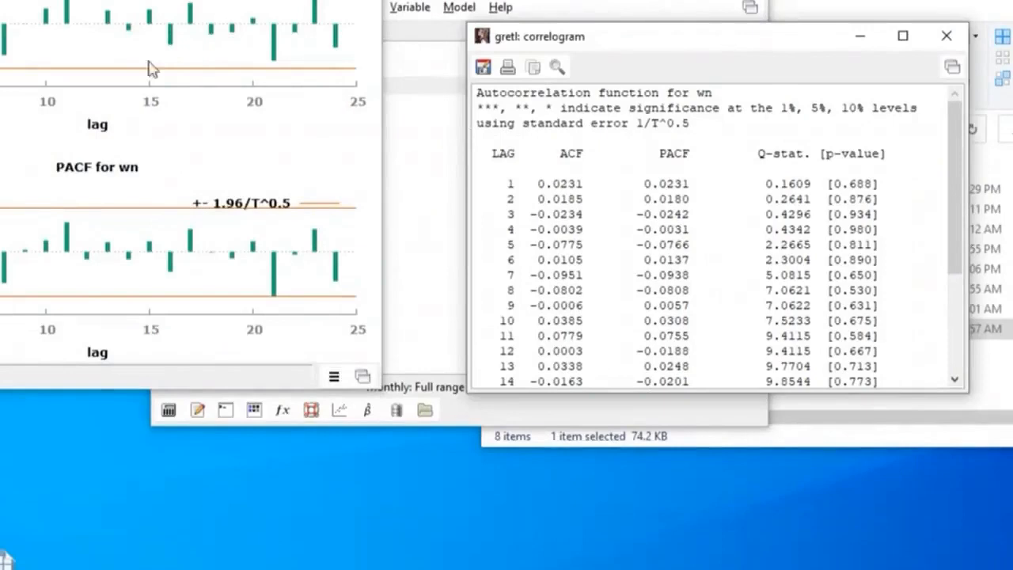
{"action": "left_click", "coordinate": [151, 94]}
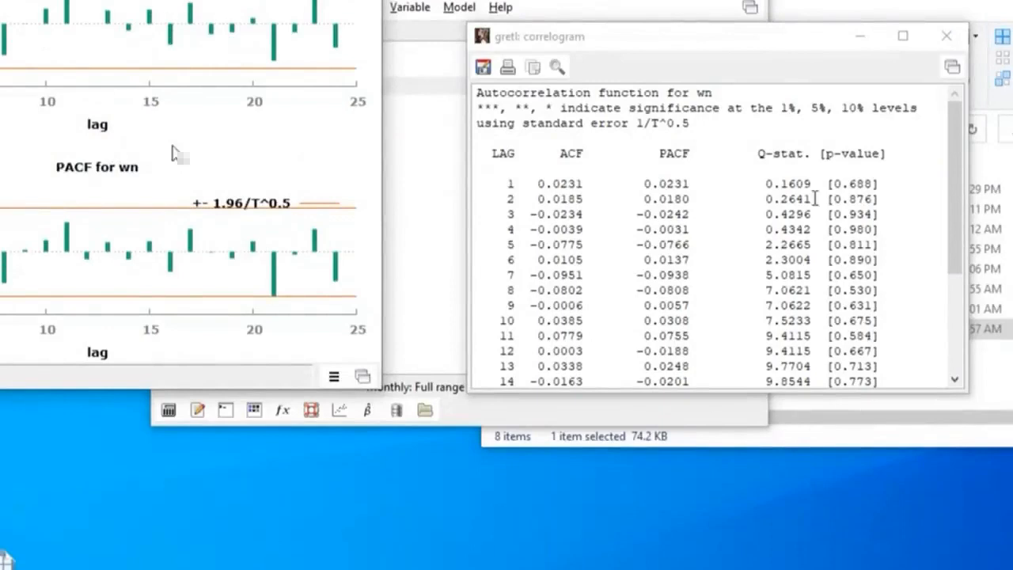
{"action": "left_click_drag", "start_coordinate": [640, 45], "coordinate": [578, 0]}
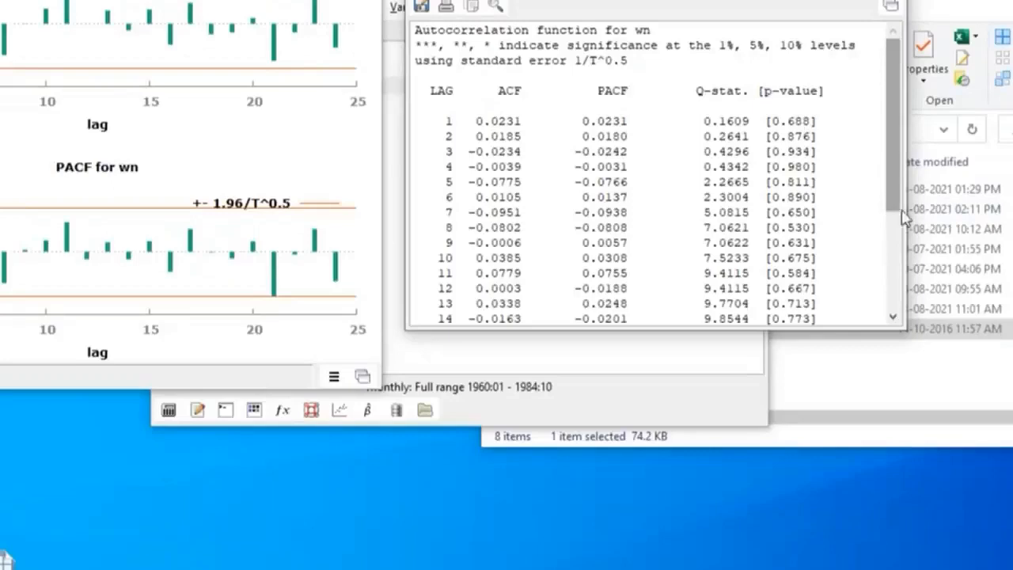
{"action": "scroll", "coordinate": [907, 218], "scroll_direction": "down", "scroll_amount": 4}
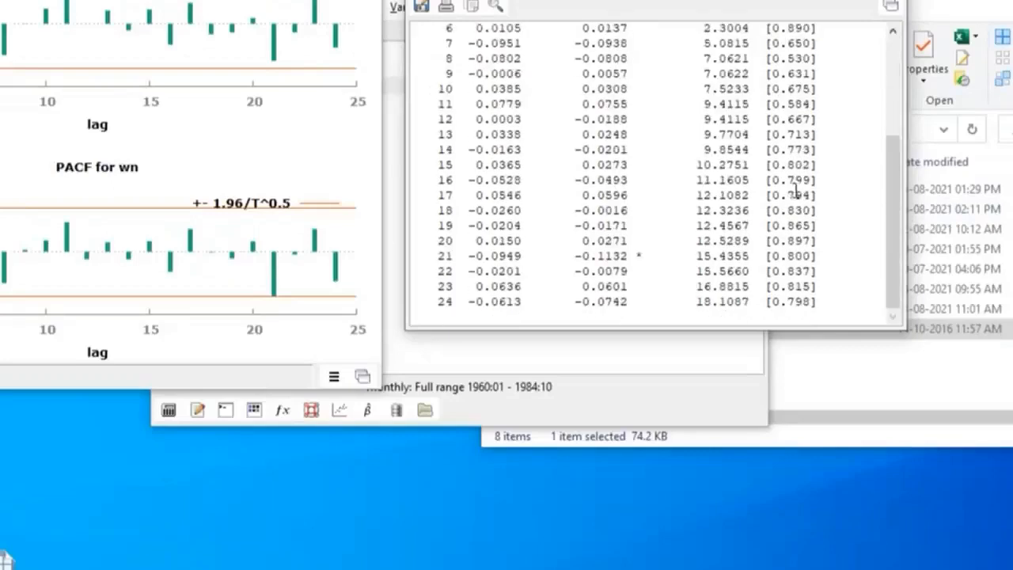
{"action": "scroll", "coordinate": [796, 190], "scroll_direction": "up", "scroll_amount": 5}
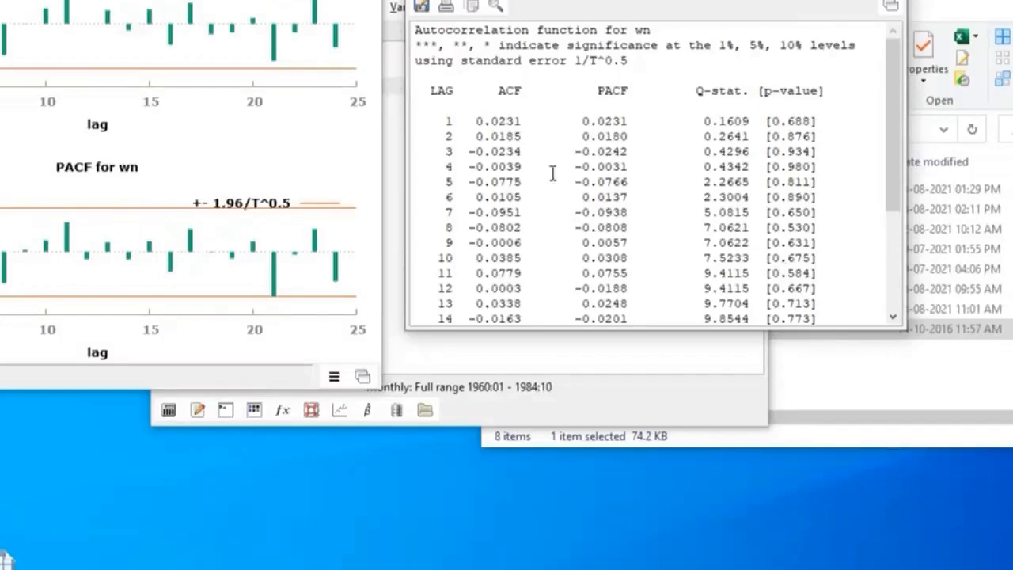
{"action": "scroll", "coordinate": [555, 174], "scroll_direction": "down", "scroll_amount": 4}
{"action": "scroll", "coordinate": [555, 173], "scroll_direction": "up", "scroll_amount": 4}
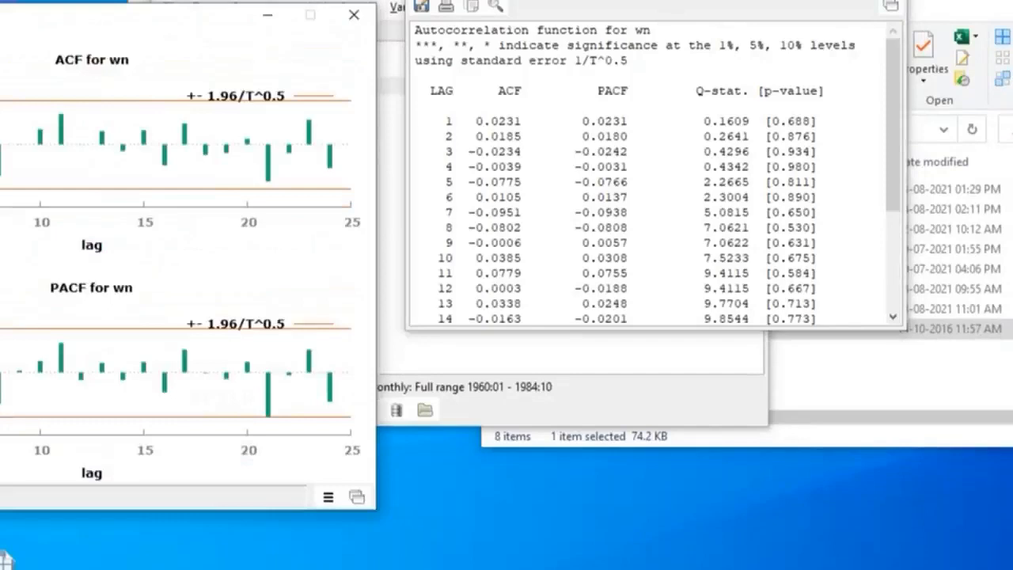
{"action": "left_click", "coordinate": [885, 0]}
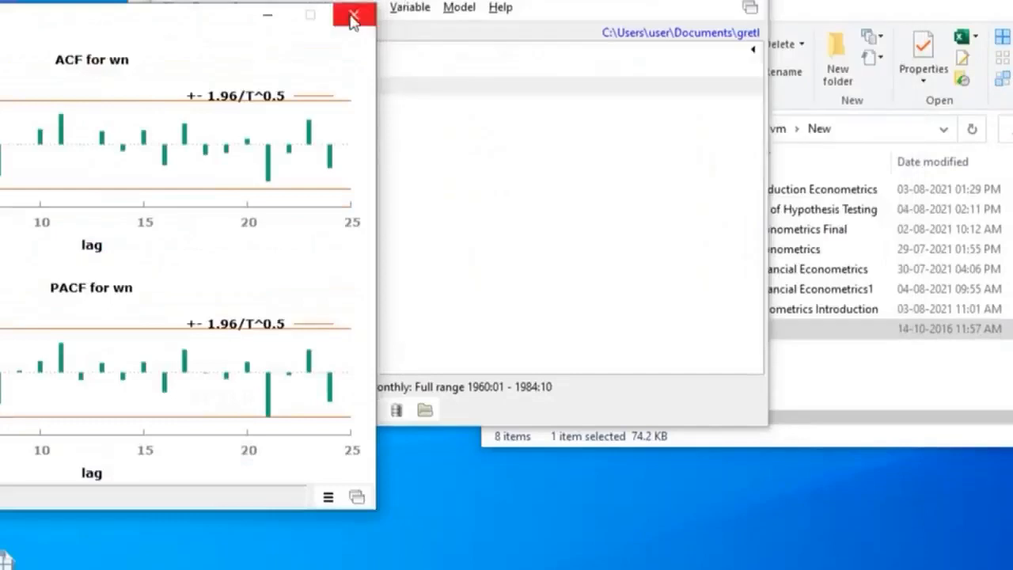
{"action": "left_click", "coordinate": [353, 18]}
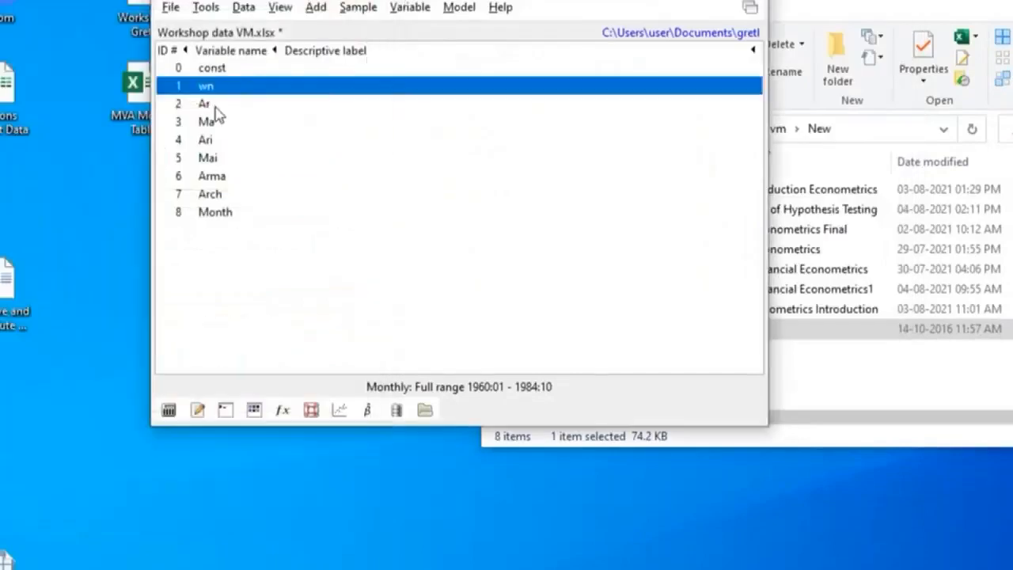
Generate the correlogram of the Ar series with a maximum lag of 24
{"action": "left_click", "coordinate": [355, 110]}
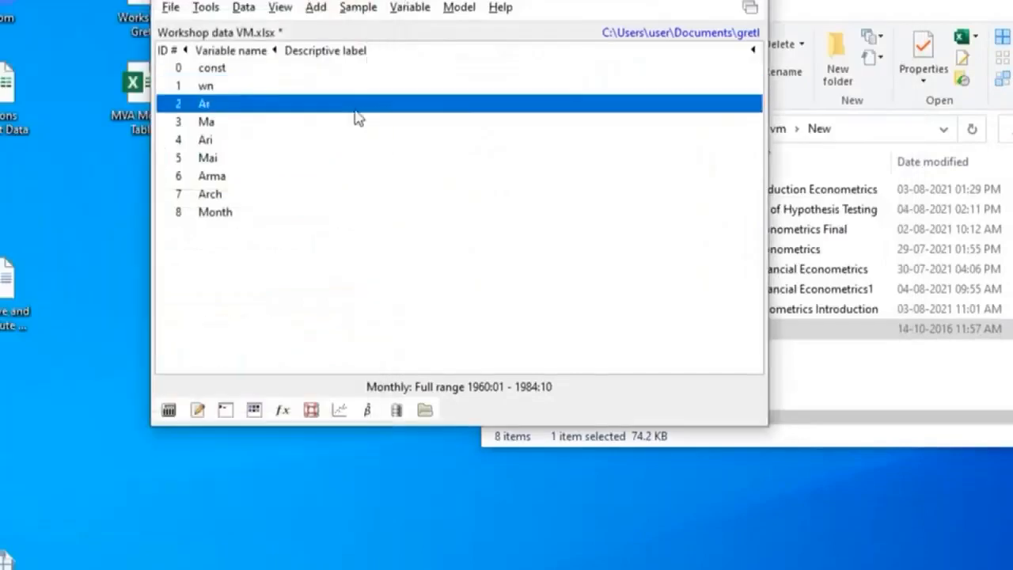
{"action": "left_click", "coordinate": [404, 8]}
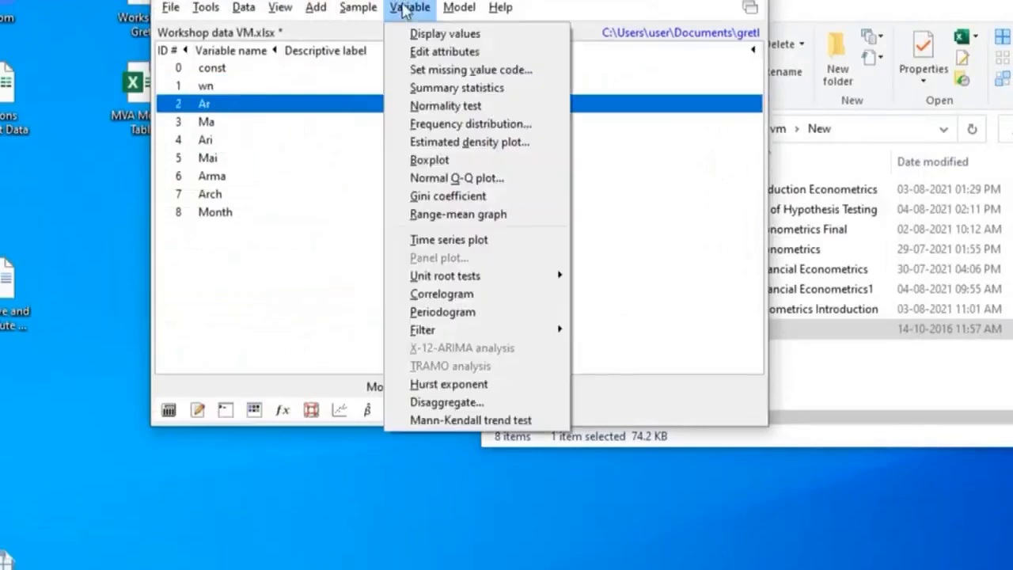
{"action": "left_click", "coordinate": [447, 297]}
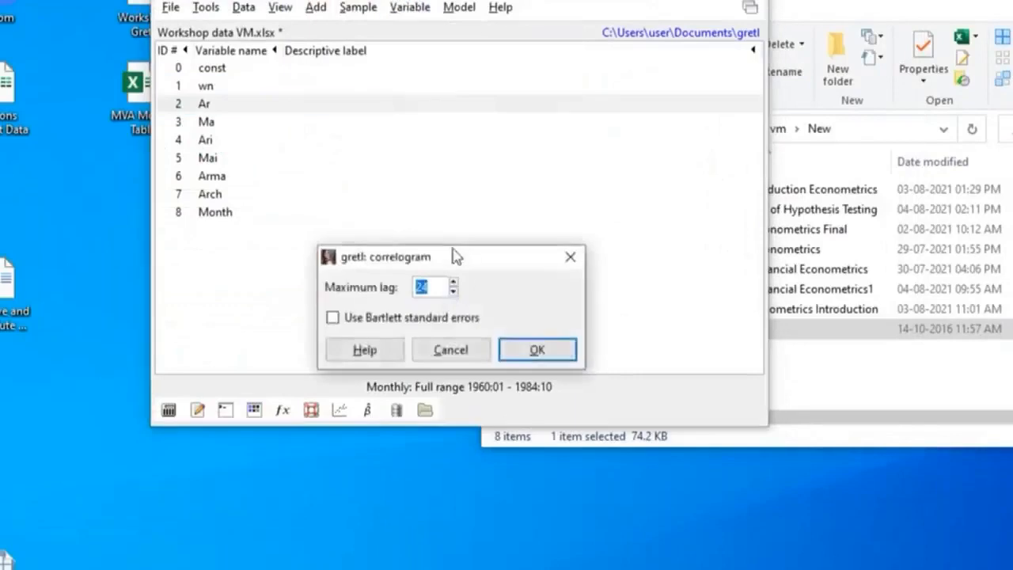
{"action": "left_click_drag", "start_coordinate": [452, 261], "coordinate": [465, 4]}
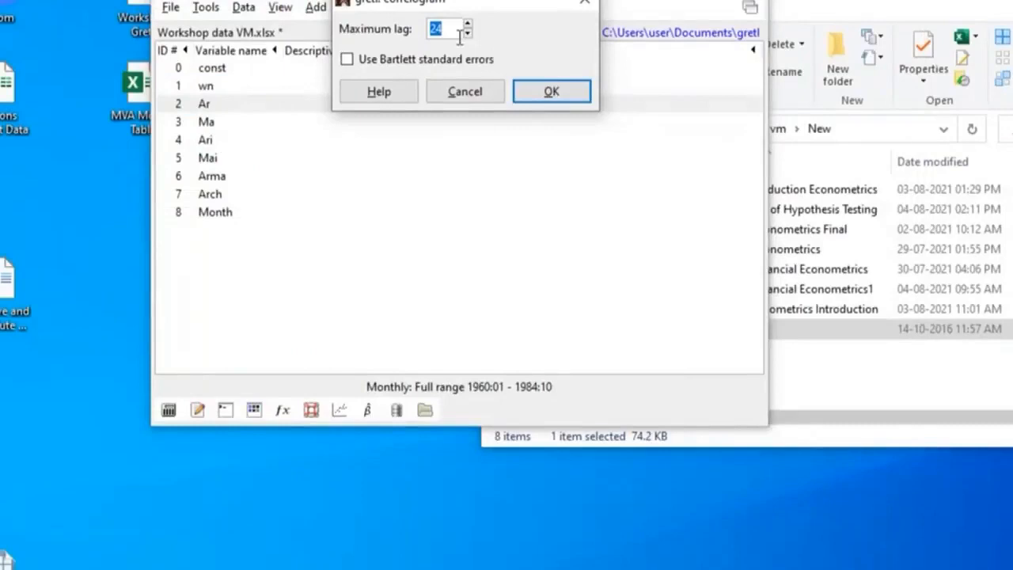
{"action": "left_click", "coordinate": [552, 93]}
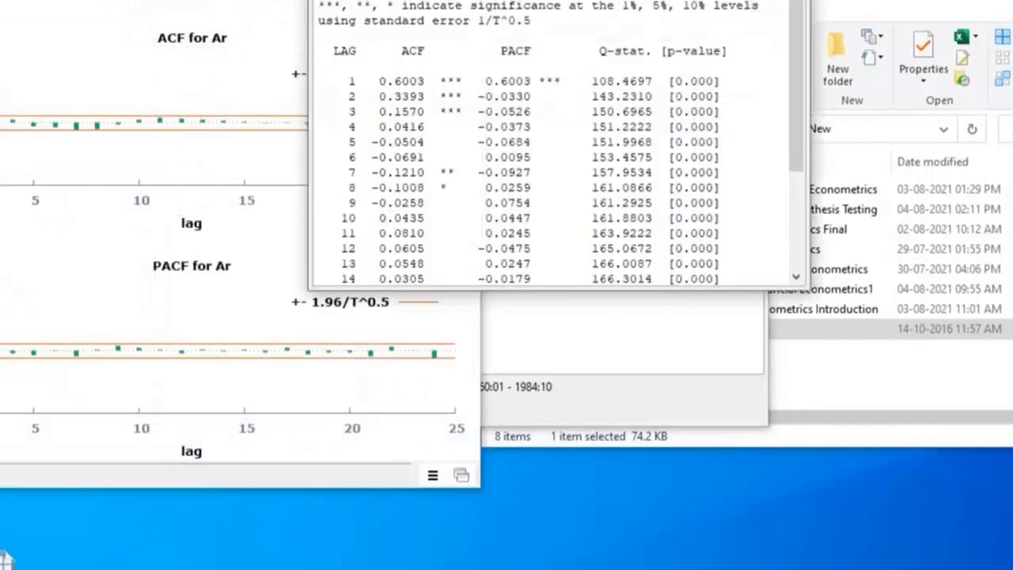
Place the Ar correlogram table beside its graph and examine the ACF, PACF and p-values across all lags
{"action": "left_click_drag", "start_coordinate": [653, 0], "coordinate": [821, 31]}
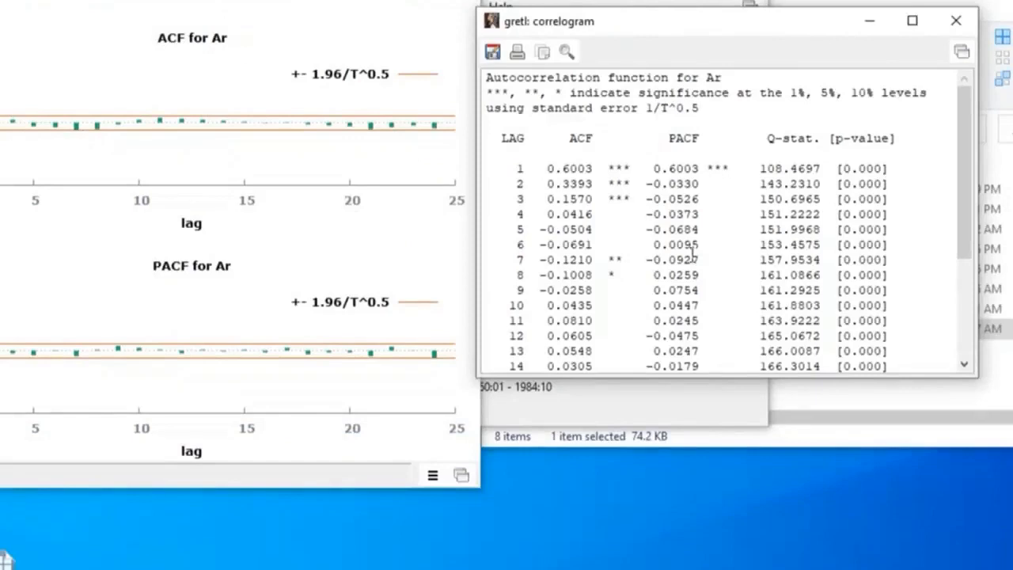
{"action": "scroll", "coordinate": [691, 252], "scroll_direction": "down", "scroll_amount": 4}
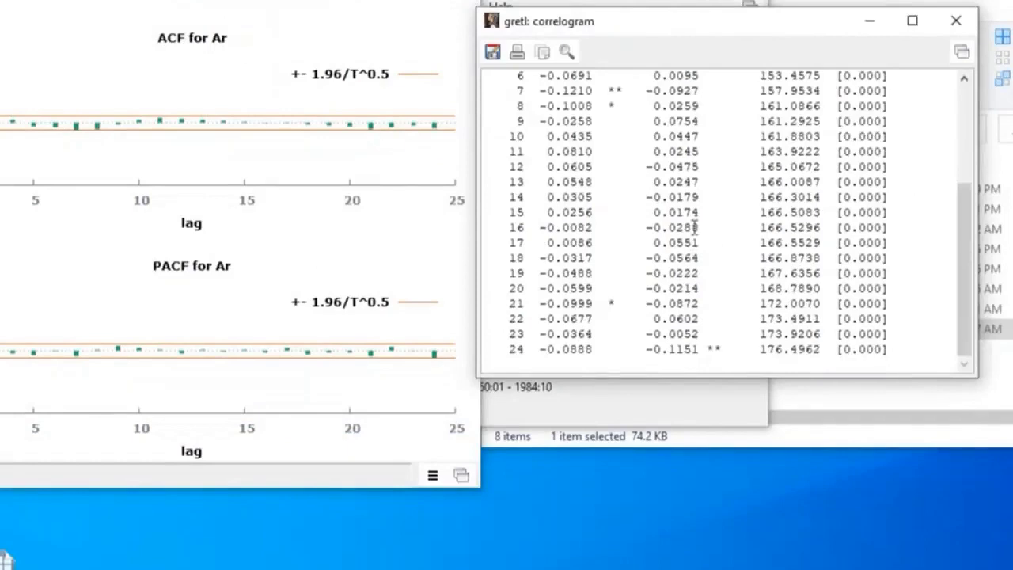
{"action": "scroll", "coordinate": [678, 246], "scroll_direction": "up", "scroll_amount": 4}
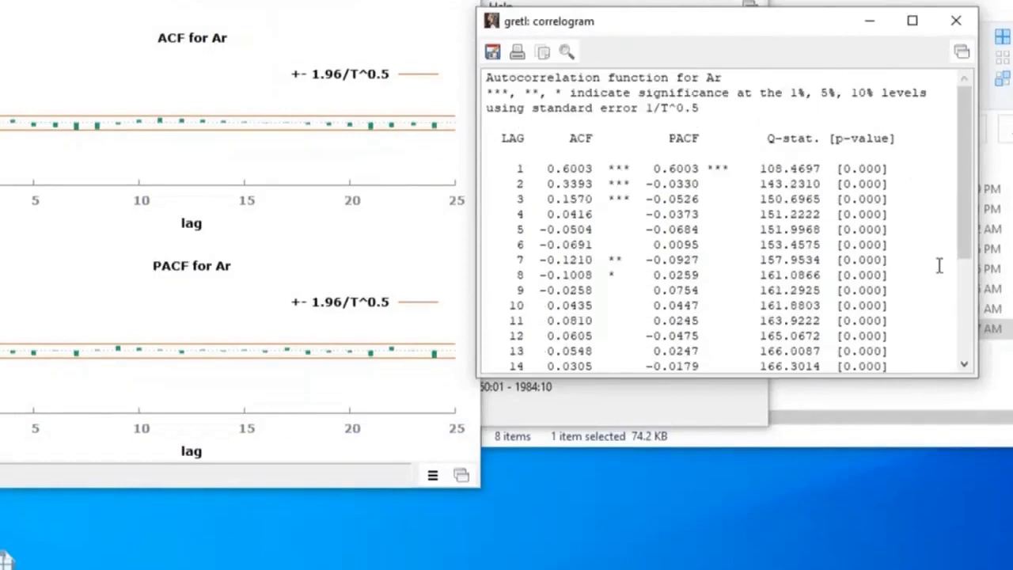
{"action": "scroll", "coordinate": [881, 181], "scroll_direction": "down", "scroll_amount": 4}
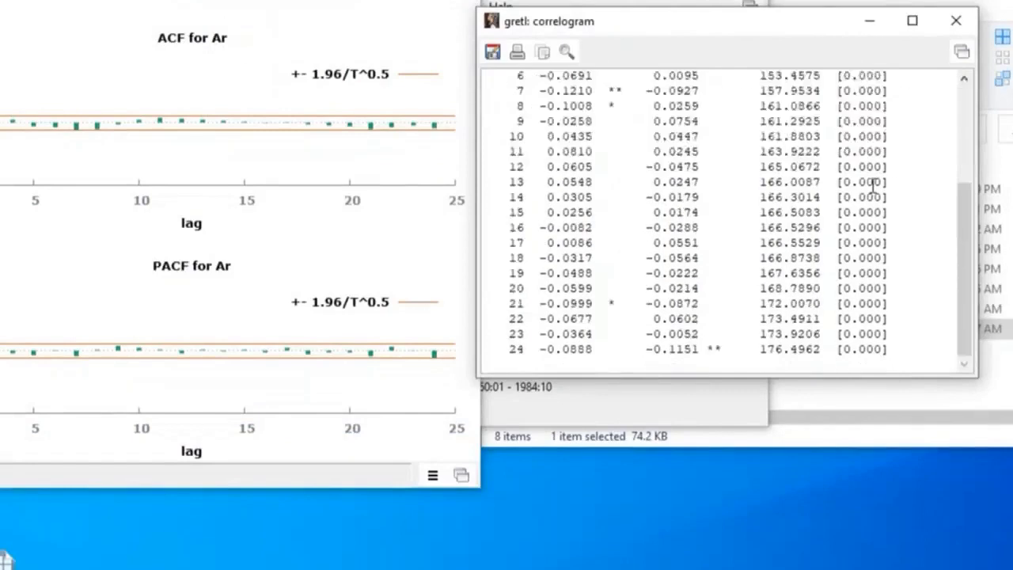
{"action": "scroll", "coordinate": [875, 186], "scroll_direction": "up", "scroll_amount": 4}
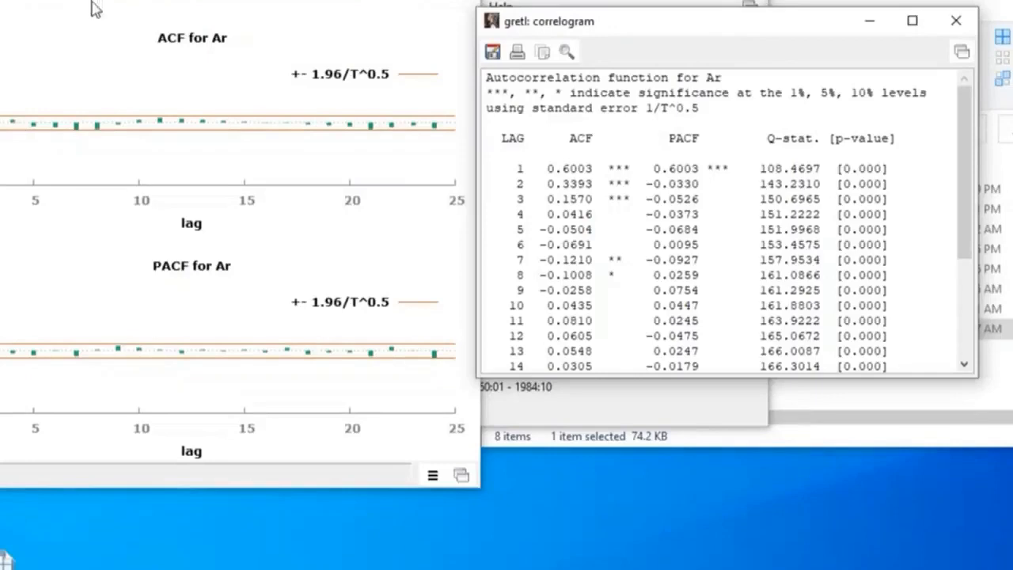
{"action": "left_click_drag", "start_coordinate": [96, 4], "coordinate": [70, 6]}
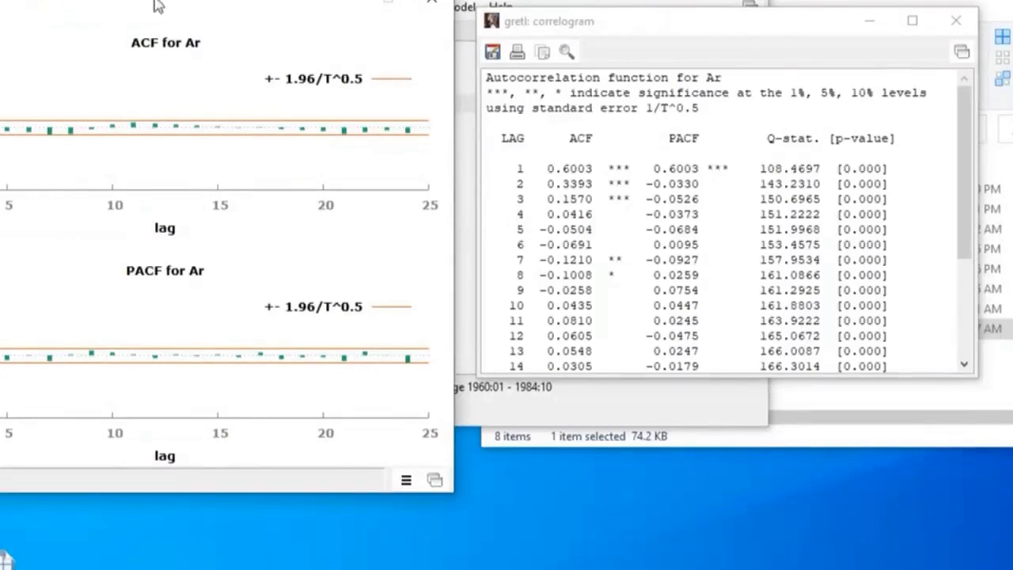
Move the Ar graph out of the way and generate the correlogram of the Ari series with a maximum lag of 24
{"action": "left_click_drag", "start_coordinate": [147, 10], "coordinate": [70, 217]}
{"action": "left_click", "coordinate": [205, 142]}
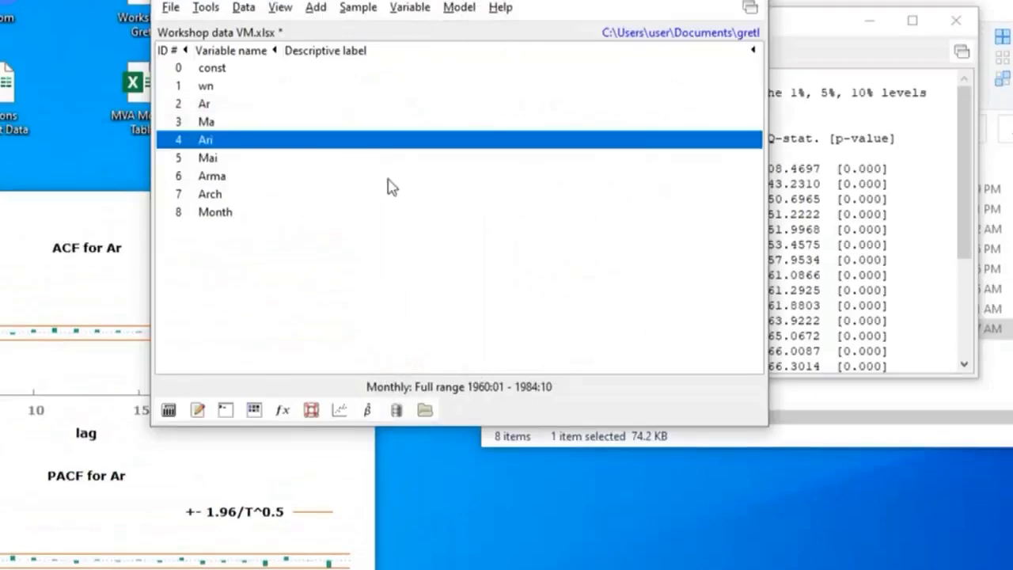
{"action": "left_click", "coordinate": [408, 8]}
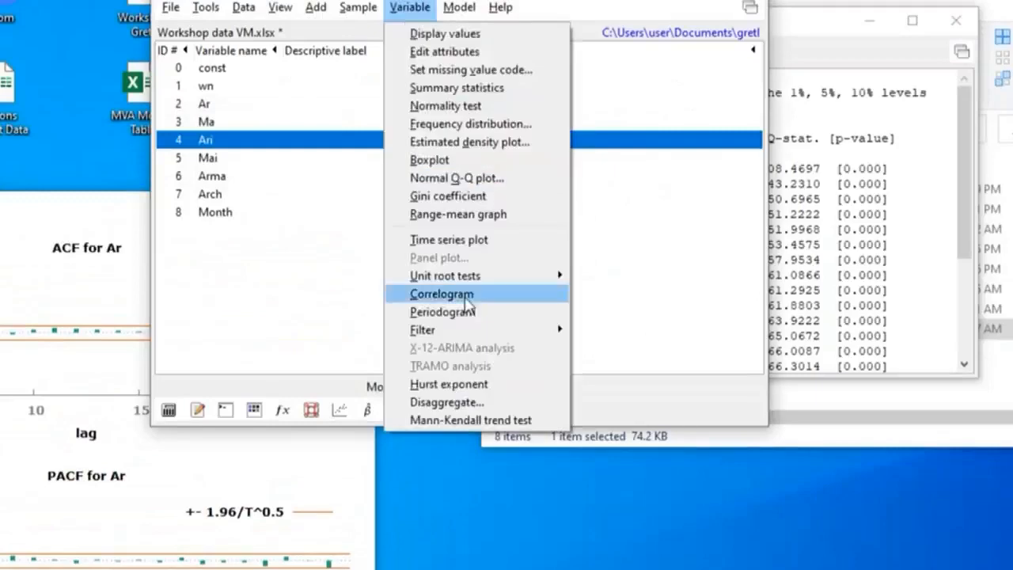
{"action": "left_click", "coordinate": [441, 293]}
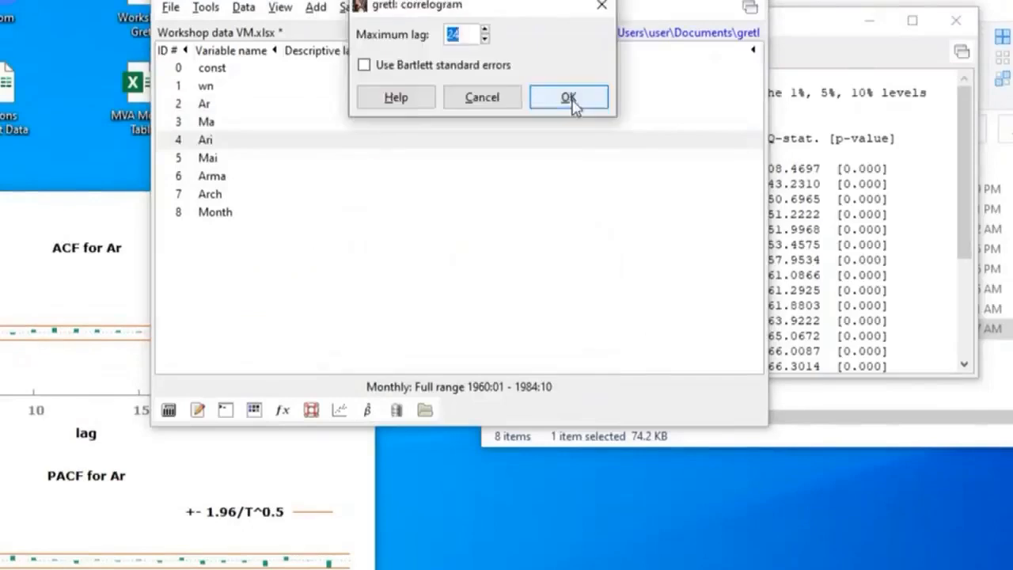
{"action": "left_click", "coordinate": [570, 99]}
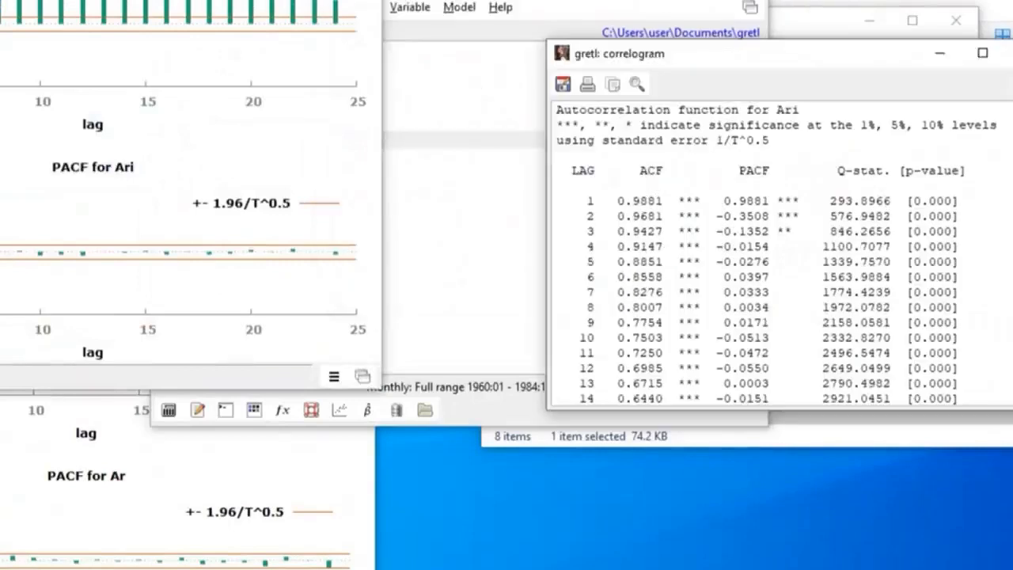
Examine the Ari graph next to its correlogram table, reading the ACF, PACF and p-values through lag 24
{"action": "left_click_drag", "start_coordinate": [158, 0], "coordinate": [283, 21]}
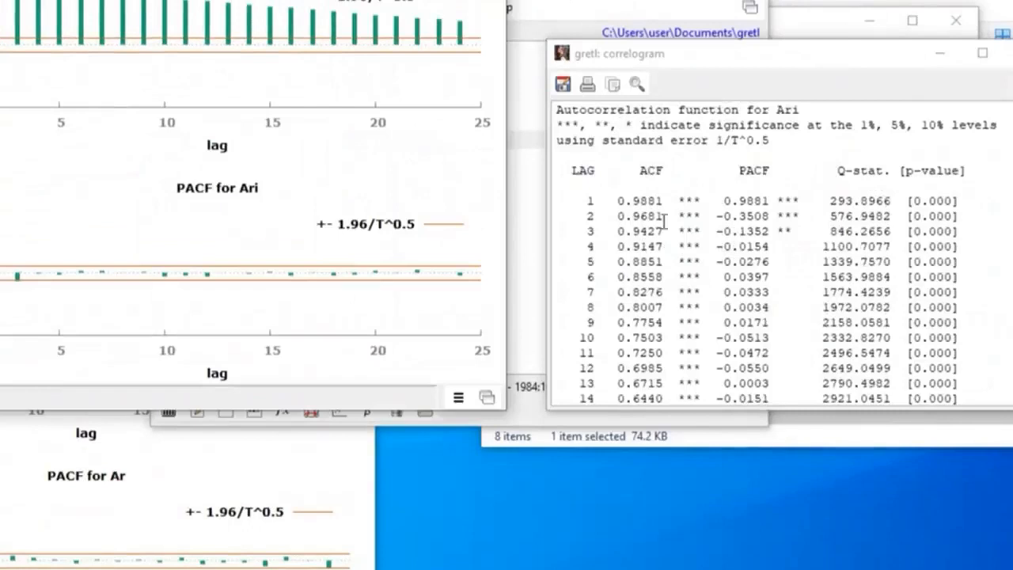
{"action": "scroll", "coordinate": [691, 237], "scroll_direction": "down", "scroll_amount": 3}
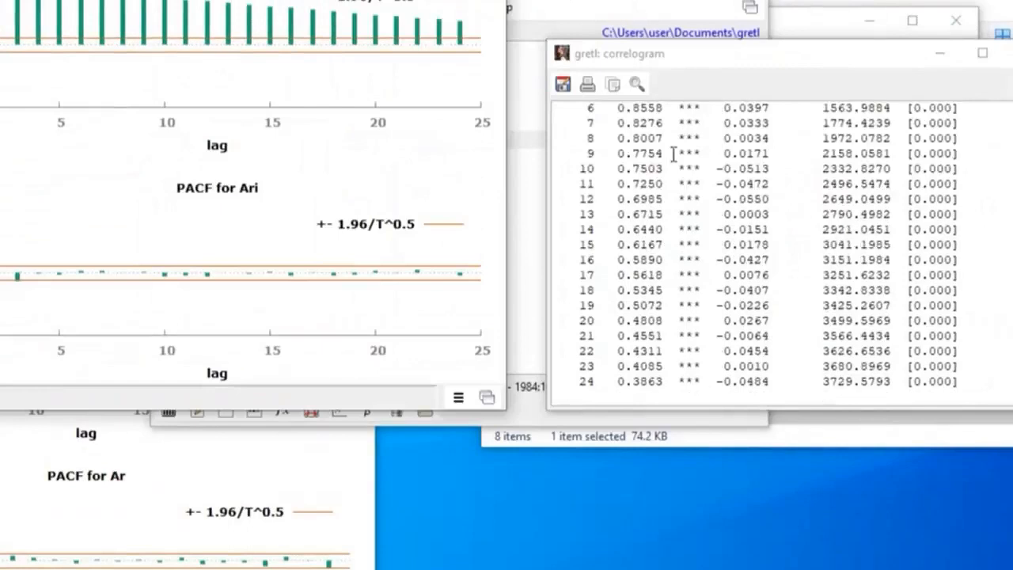
{"action": "scroll", "coordinate": [674, 154], "scroll_direction": "up", "scroll_amount": 3}
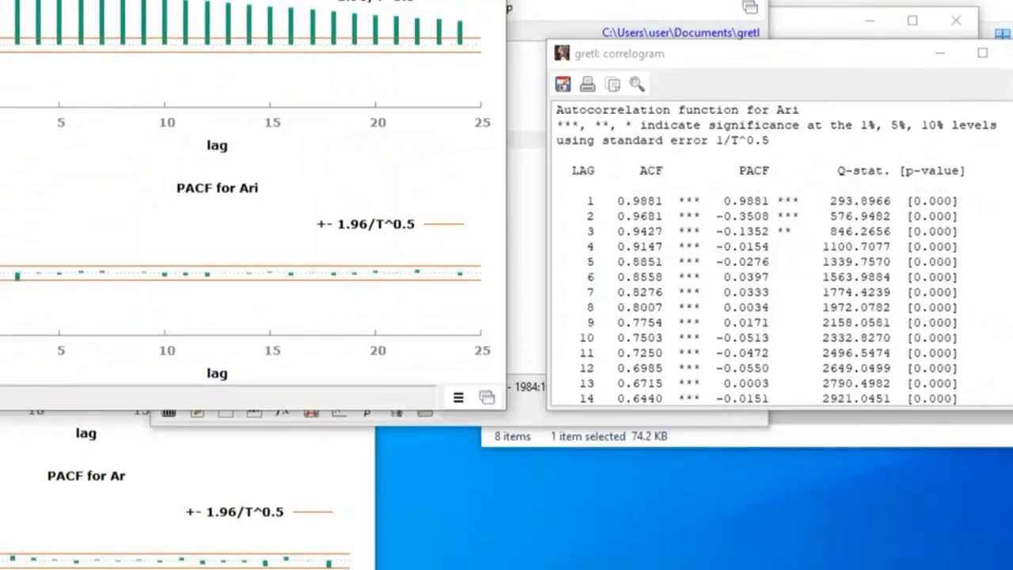
Arrange the Ar and Ari correlogram graphs side by side to compare their ACF and PACF patterns
{"action": "left_click_drag", "start_coordinate": [57, 0], "coordinate": [524, 179]}
{"action": "left_click", "coordinate": [41, 228]}
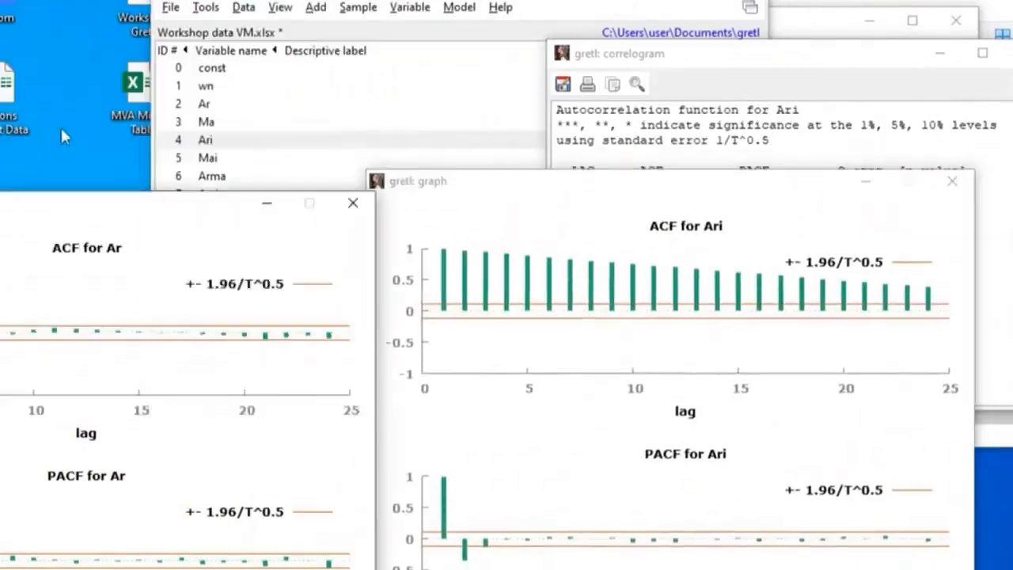
{"action": "left_click_drag", "start_coordinate": [35, 221], "coordinate": [34, 75]}
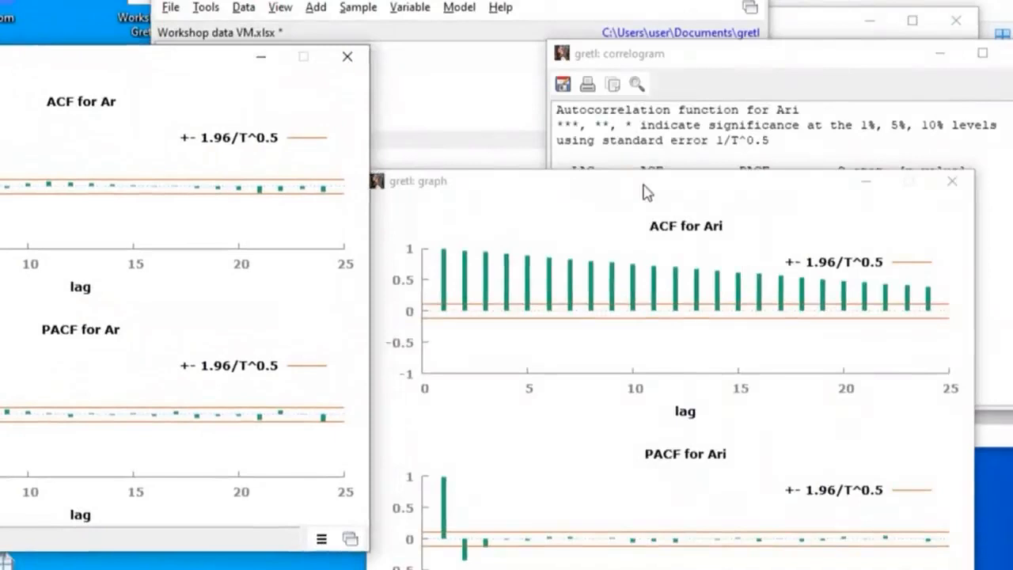
{"action": "left_click_drag", "start_coordinate": [647, 193], "coordinate": [653, 65]}
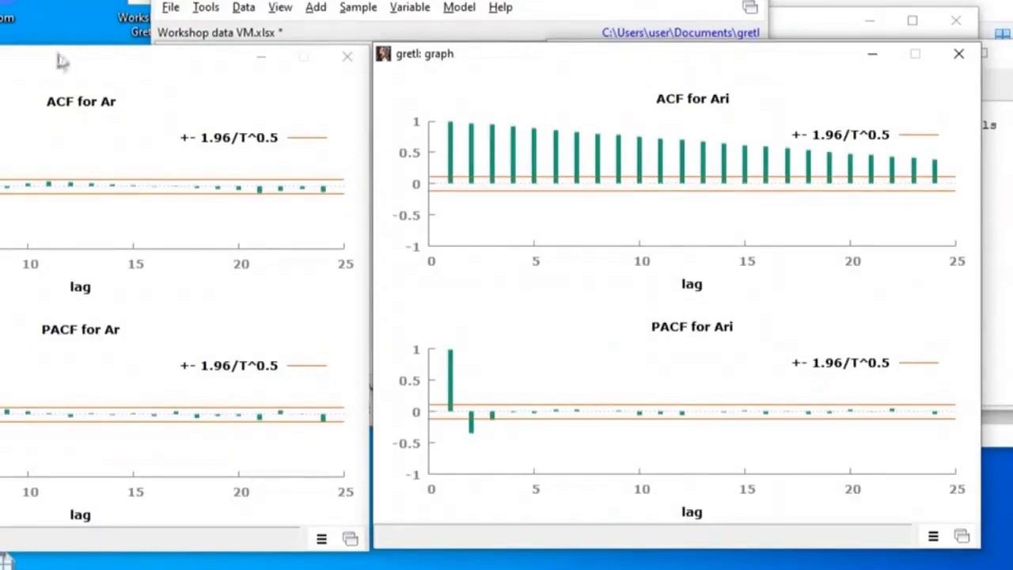
Realign the Ar correlogram graph beside the Ari graph and compare how their ACF and PACF decay across the lags
{"action": "left_click_drag", "start_coordinate": [62, 61], "coordinate": [57, 204]}
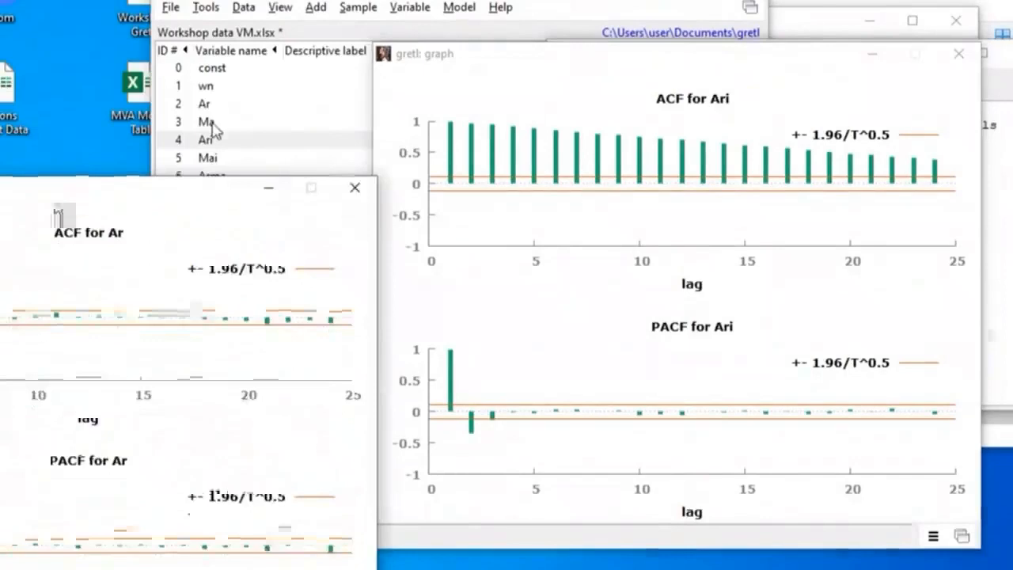
{"action": "left_click_drag", "start_coordinate": [95, 193], "coordinate": [101, 64]}
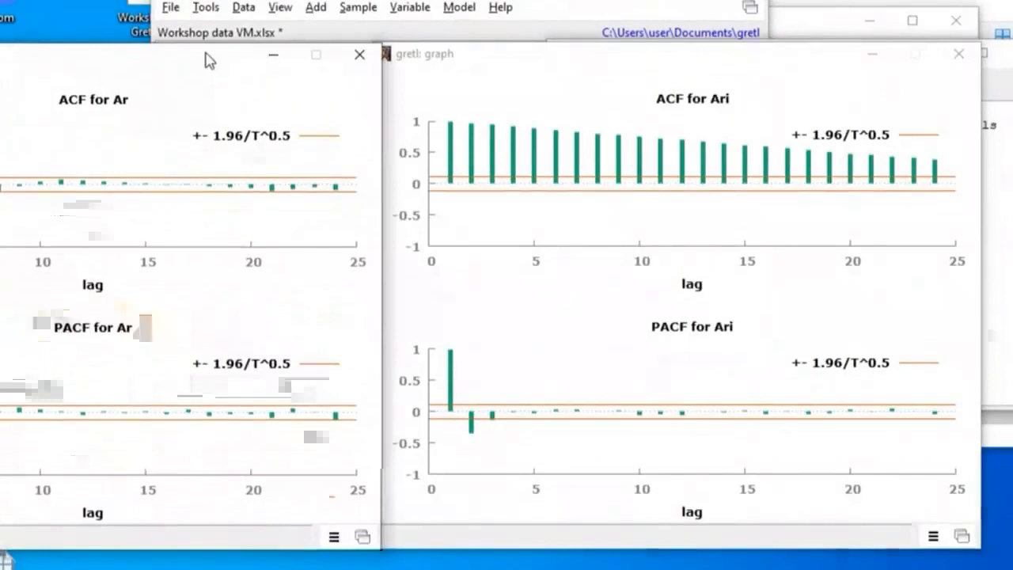
{"action": "left_click_drag", "start_coordinate": [210, 61], "coordinate": [202, 61]}
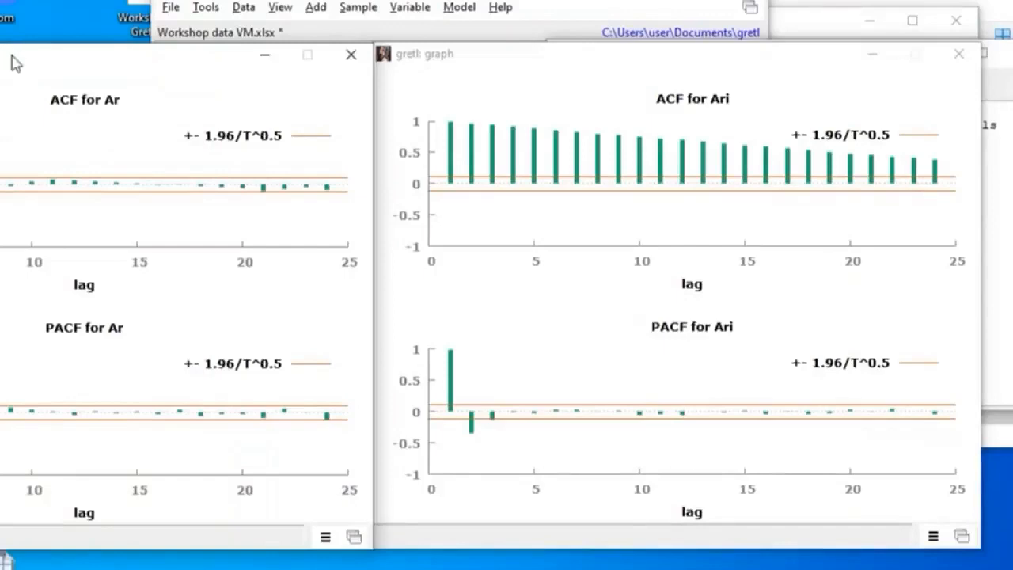
Move the Ar graph clear of the variable list and generate the correlogram of the Ma series with a maximum lag of 24
{"action": "left_click_drag", "start_coordinate": [15, 64], "coordinate": [8, 236]}
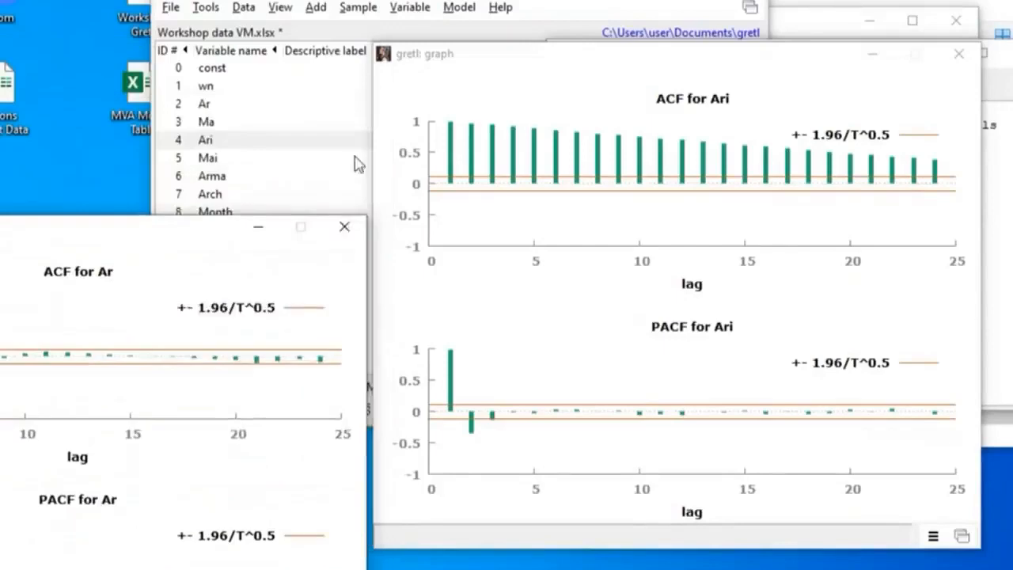
{"action": "left_click", "coordinate": [213, 124]}
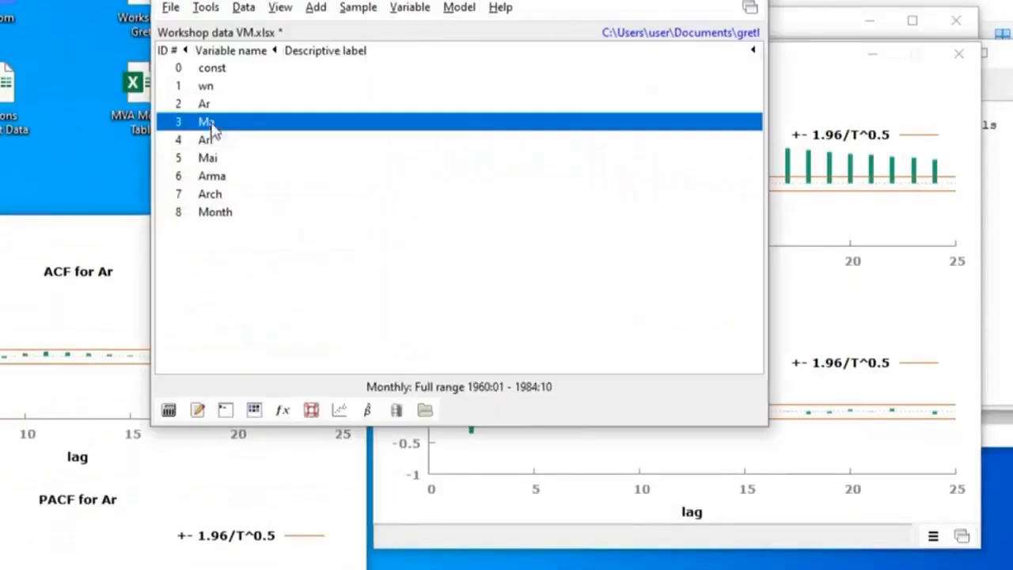
{"action": "left_click", "coordinate": [406, 14]}
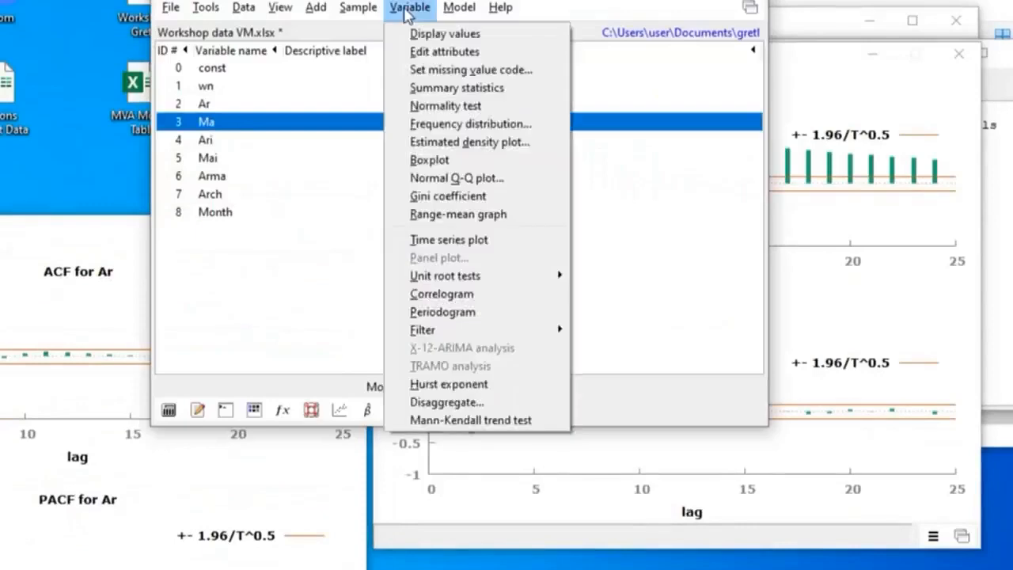
{"action": "left_click", "coordinate": [467, 295]}
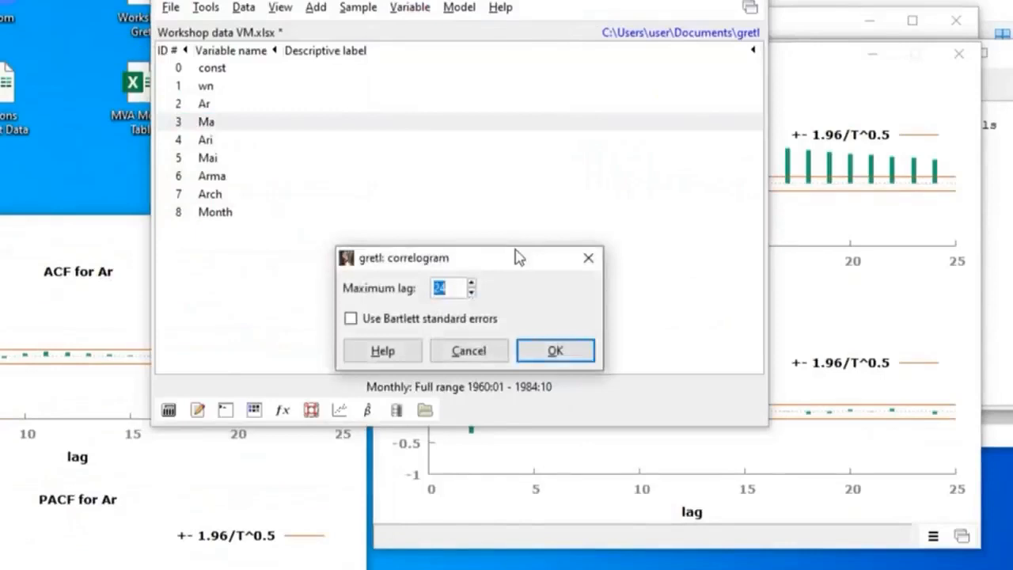
{"action": "left_click_drag", "start_coordinate": [519, 257], "coordinate": [490, 85]}
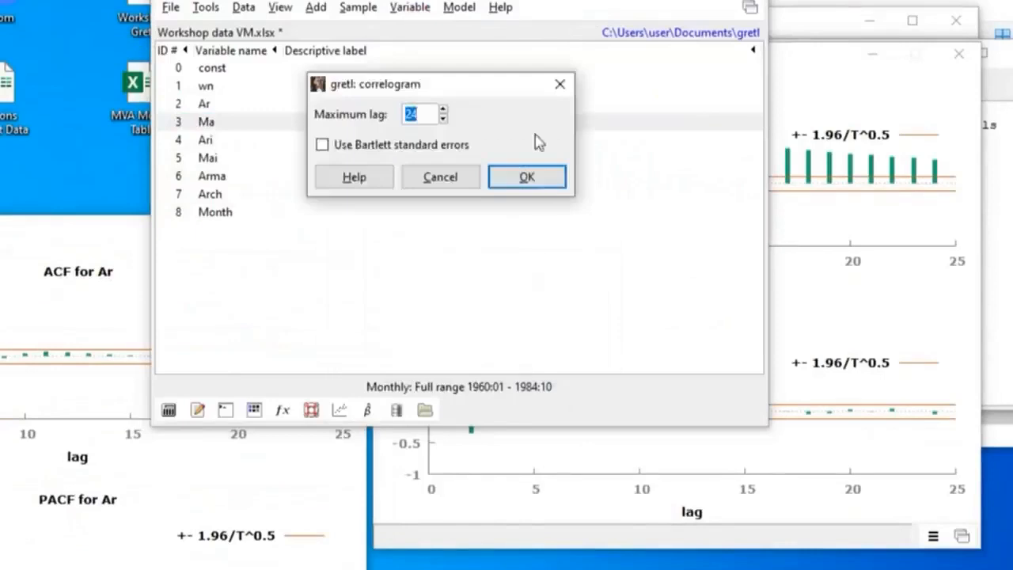
{"action": "left_click", "coordinate": [528, 177]}
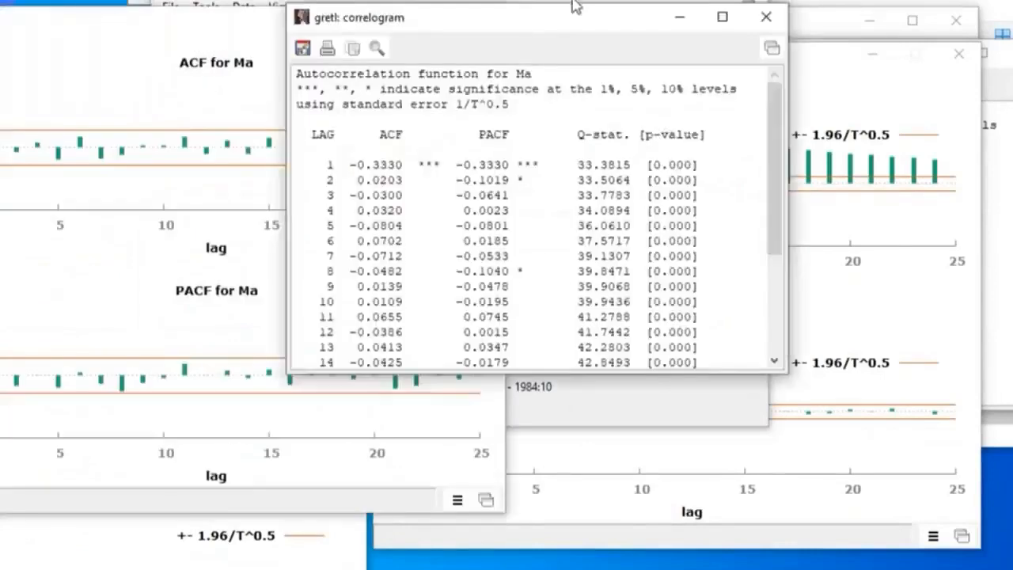
Place the Ma correlogram table beside its graph and examine the ACF, PACF and p-values through lag 24
{"action": "left_click_drag", "start_coordinate": [521, 20], "coordinate": [743, 44]}
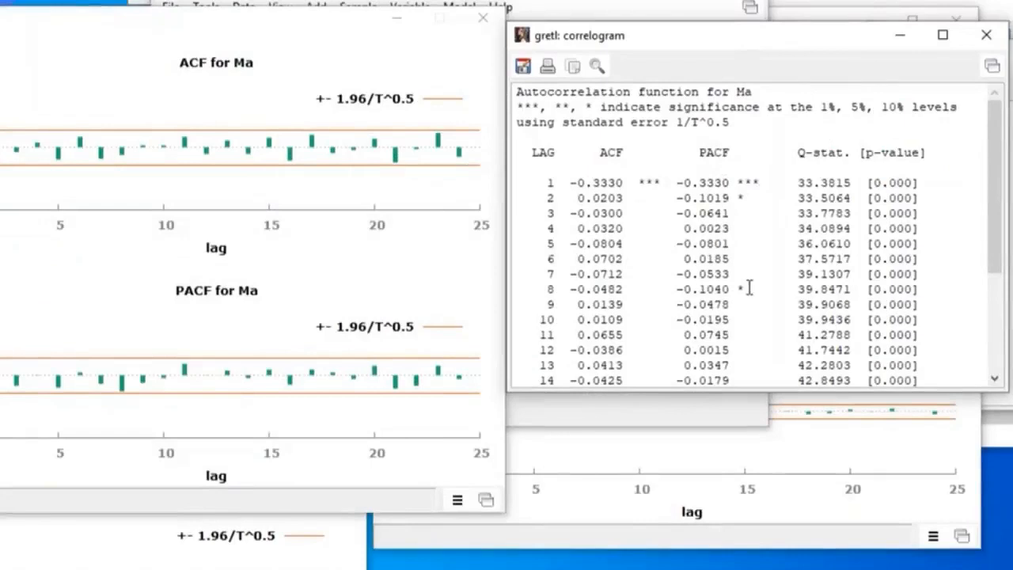
{"action": "scroll", "coordinate": [751, 288], "scroll_direction": "down", "scroll_amount": 4}
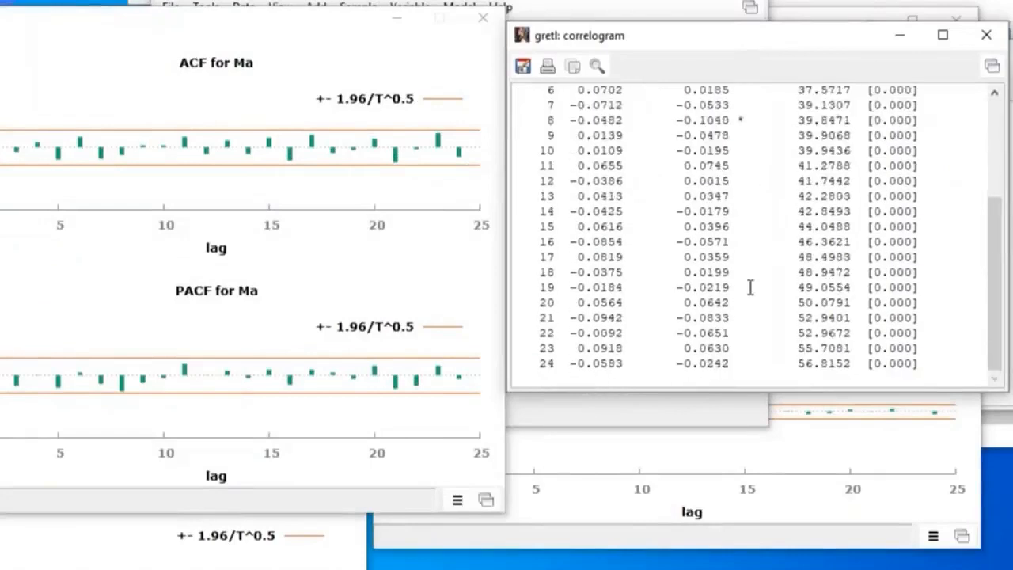
{"action": "scroll", "coordinate": [750, 287], "scroll_direction": "up", "scroll_amount": 4}
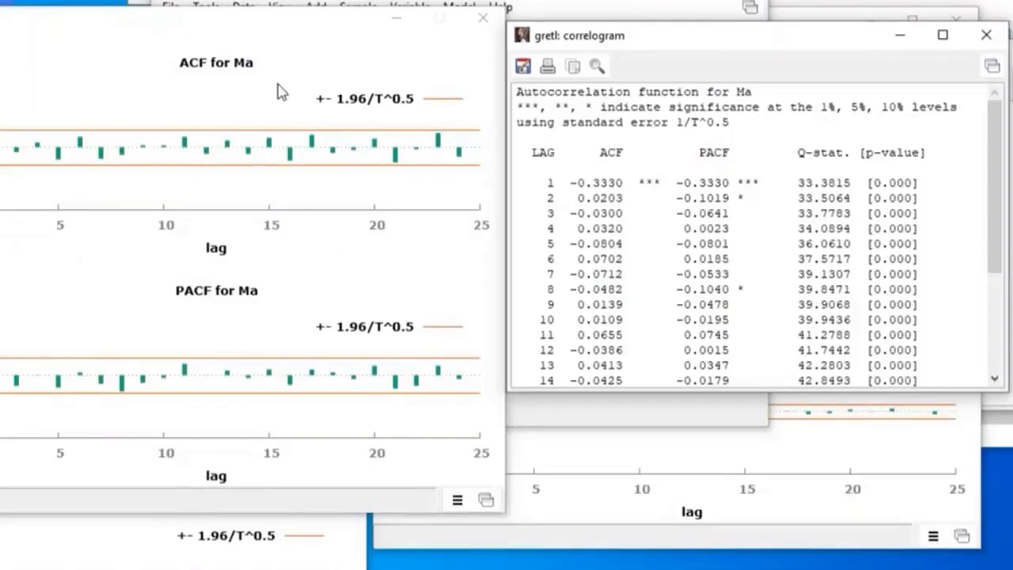
Close the Ma, Ar and Ari correlogram graphs
{"action": "left_click_drag", "start_coordinate": [266, 36], "coordinate": [227, 93]}
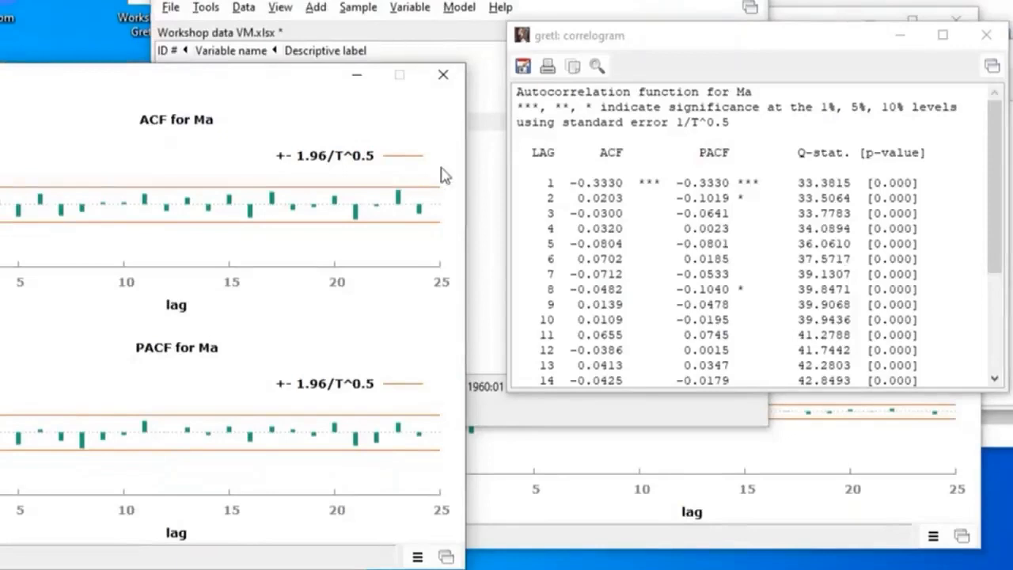
{"action": "left_click", "coordinate": [444, 74]}
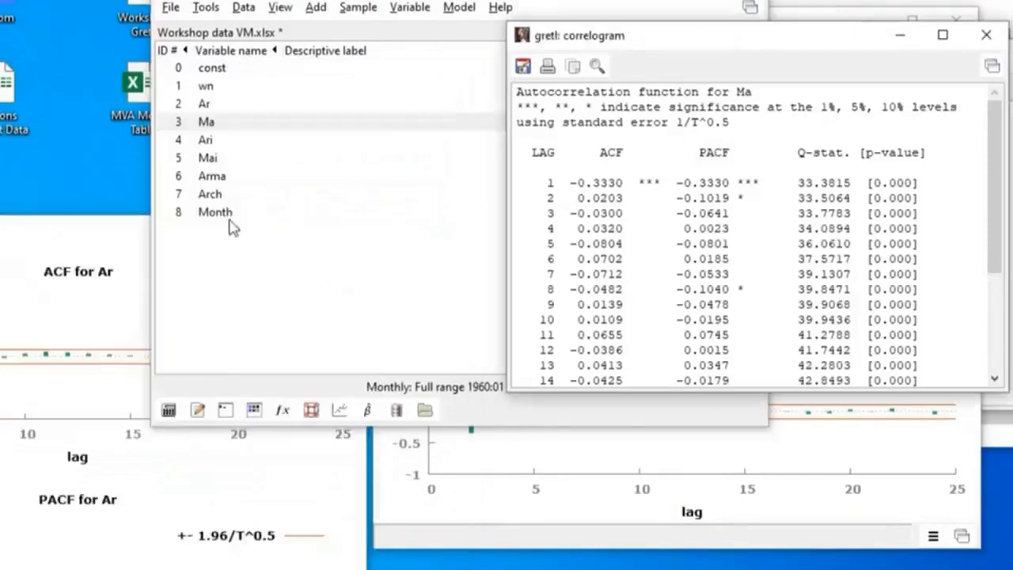
{"action": "left_click", "coordinate": [81, 265]}
{"action": "left_click", "coordinate": [345, 227]}
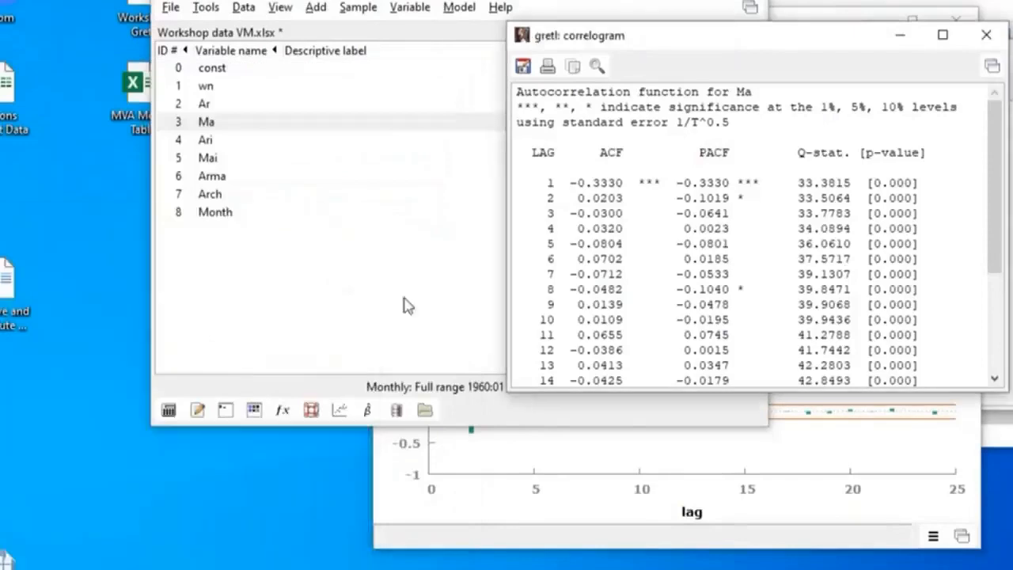
{"action": "left_click", "coordinate": [455, 507]}
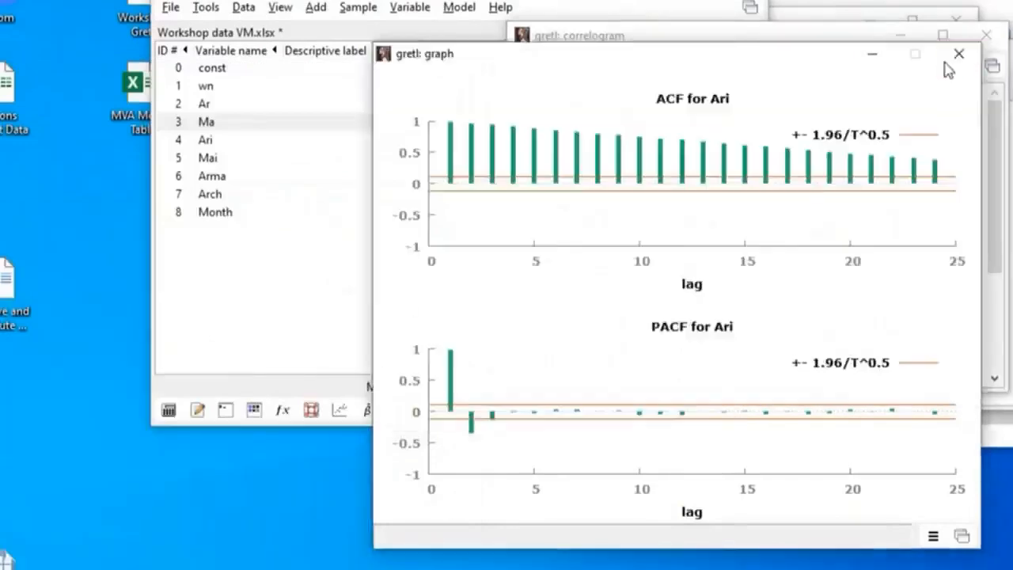
{"action": "left_click", "coordinate": [957, 55]}
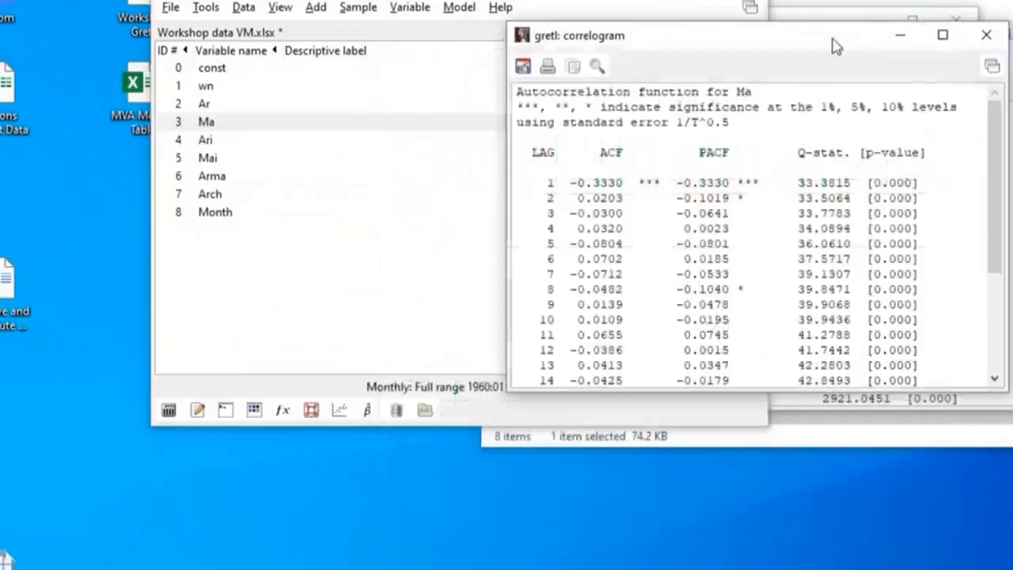
Close the correlogram tables of the Ma, Ari and Ar series, leaving the variable list clear
{"action": "left_click_drag", "start_coordinate": [835, 46], "coordinate": [475, 117]}
{"action": "left_click", "coordinate": [616, 102]}
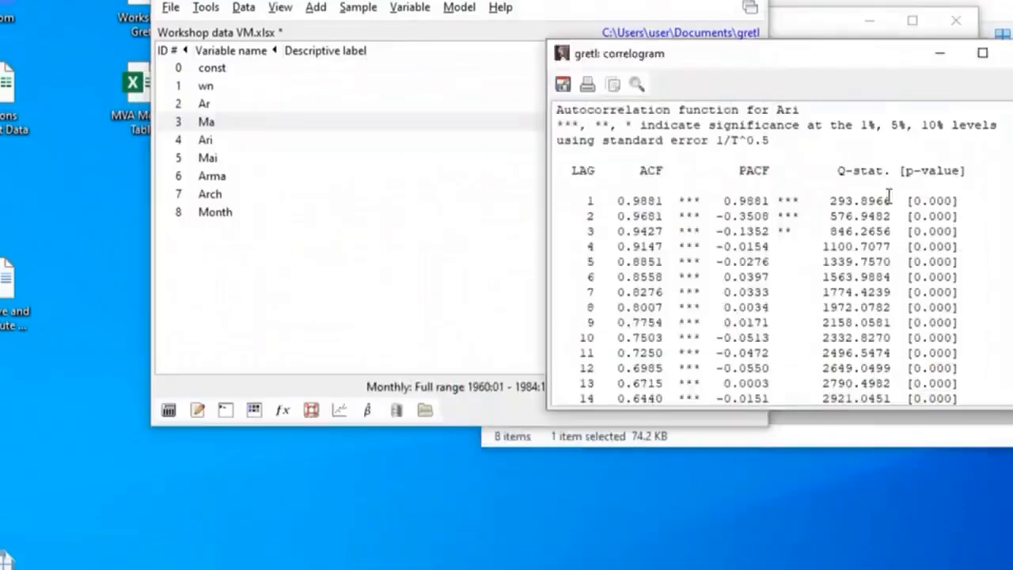
{"action": "left_click_drag", "start_coordinate": [818, 60], "coordinate": [552, 178]}
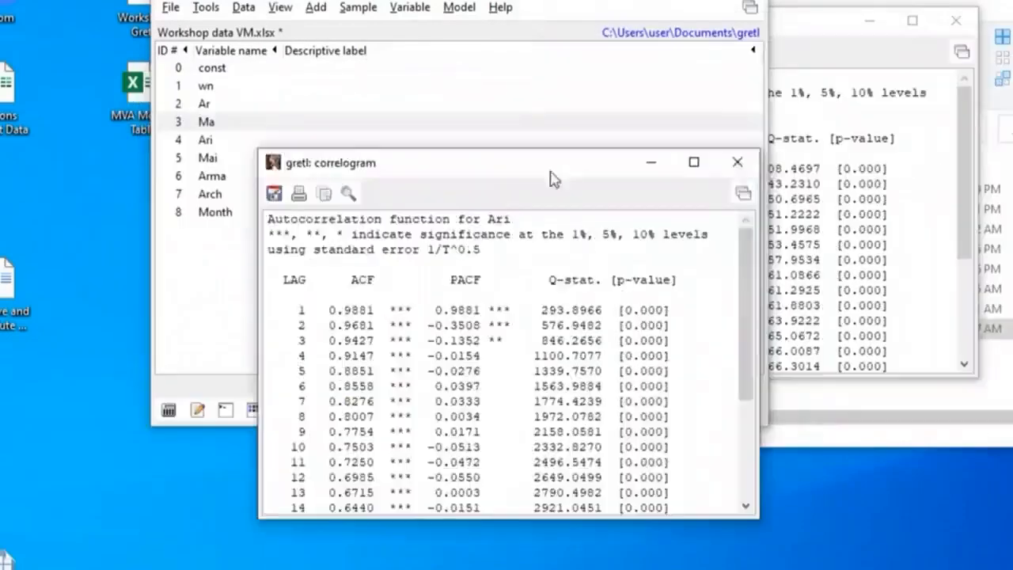
{"action": "left_click", "coordinate": [737, 162]}
{"action": "left_click", "coordinate": [868, 131]}
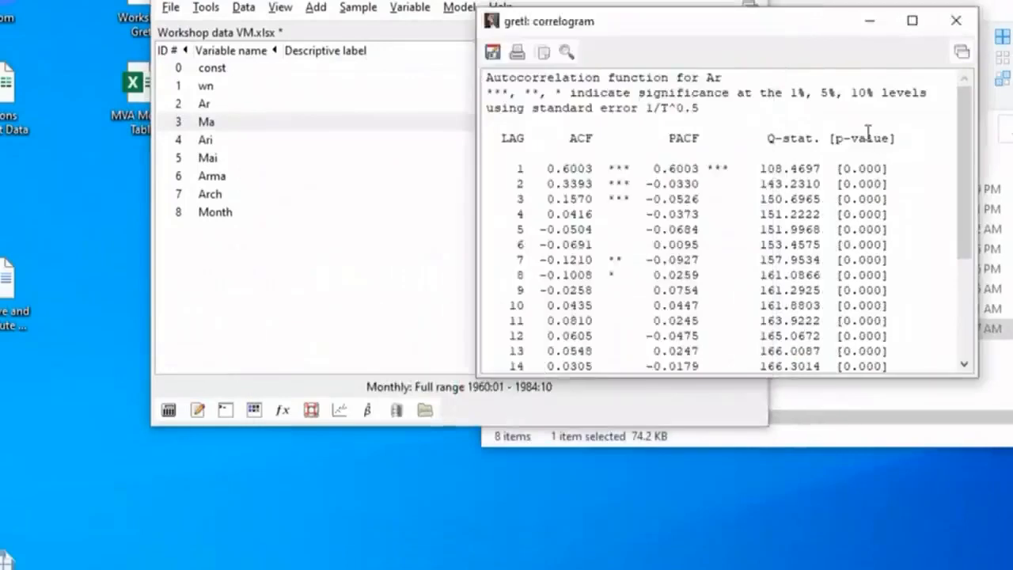
{"action": "left_click_drag", "start_coordinate": [820, 16], "coordinate": [655, 145]}
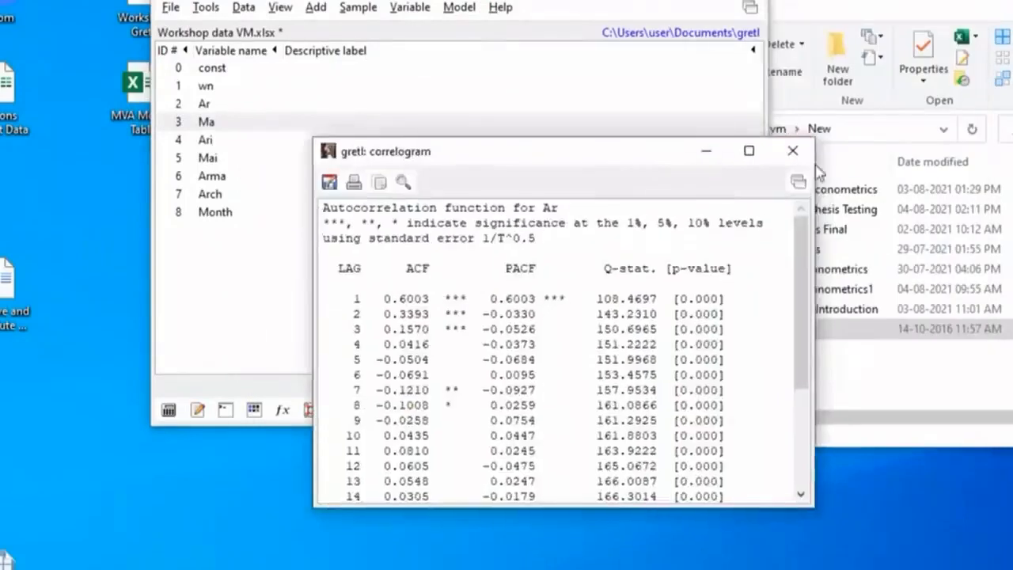
{"action": "left_click", "coordinate": [792, 151]}
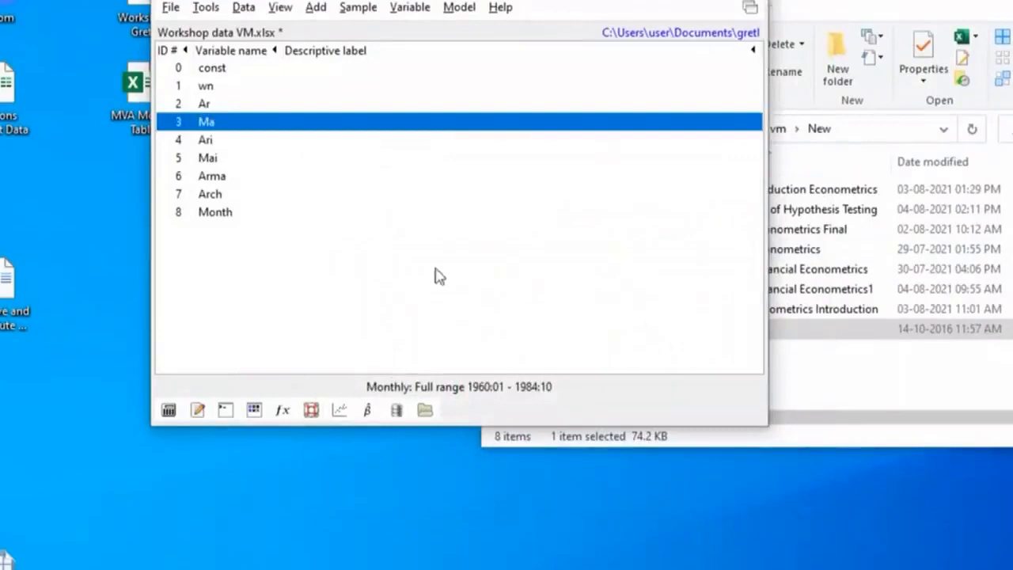
Open the Augmented Dickey-Fuller test settings for the wn series and move the dialog clear for review
{"action": "double_click", "coordinate": [215, 89]}
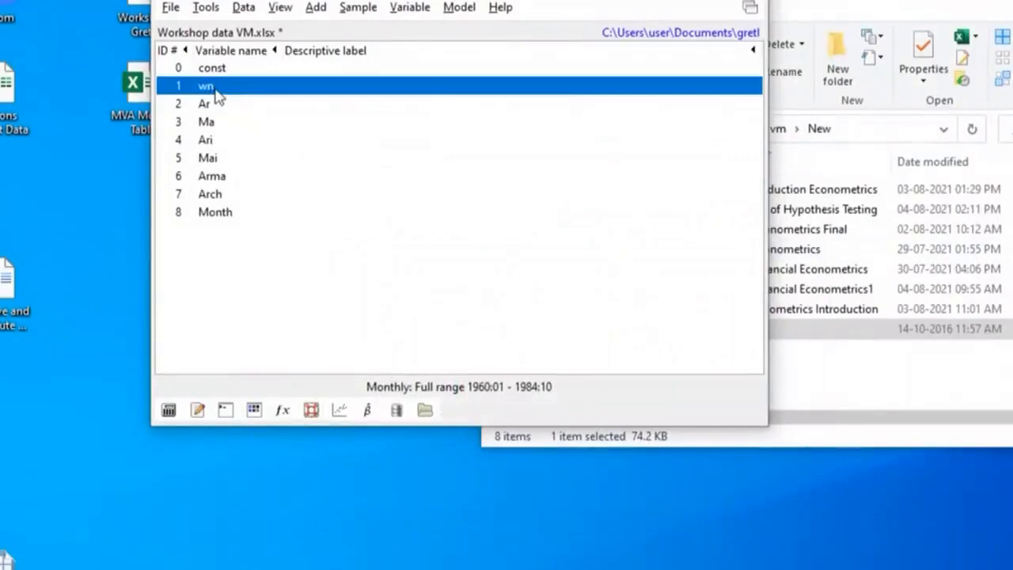
{"action": "left_click", "coordinate": [411, 10]}
{"action": "mouse_move", "coordinate": [470, 281]}
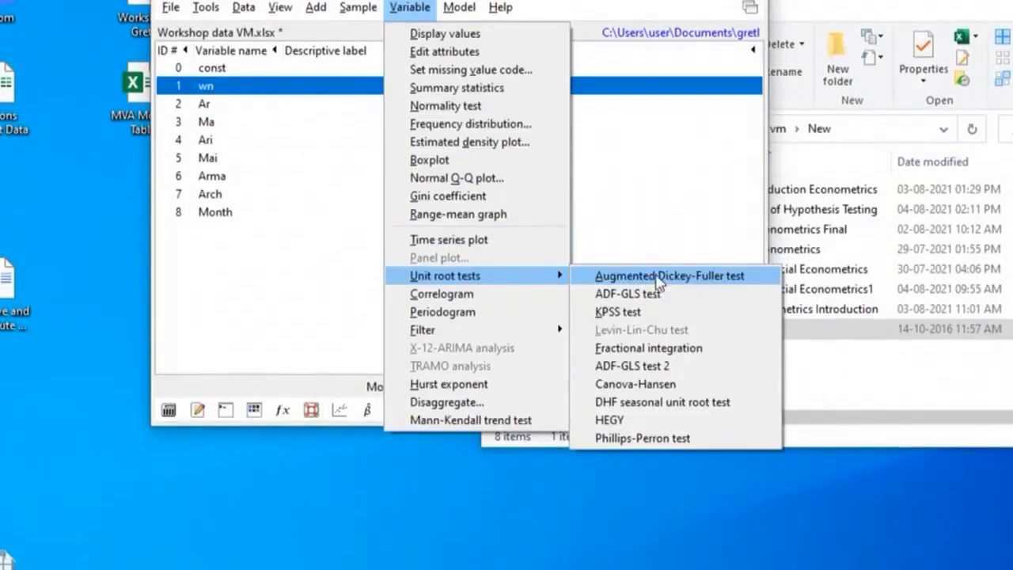
{"action": "left_click", "coordinate": [657, 278]}
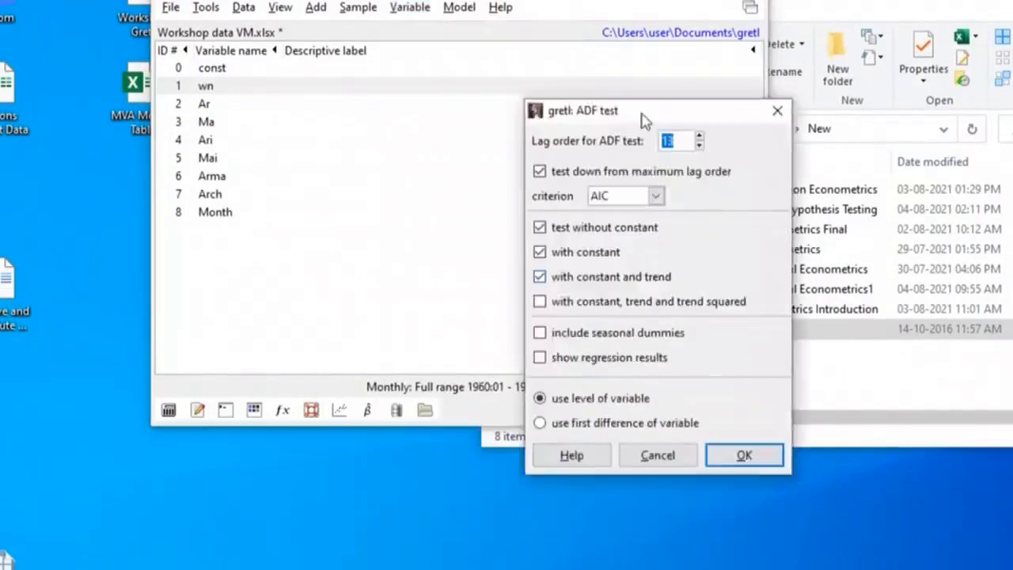
{"action": "left_click_drag", "start_coordinate": [640, 117], "coordinate": [506, 0]}
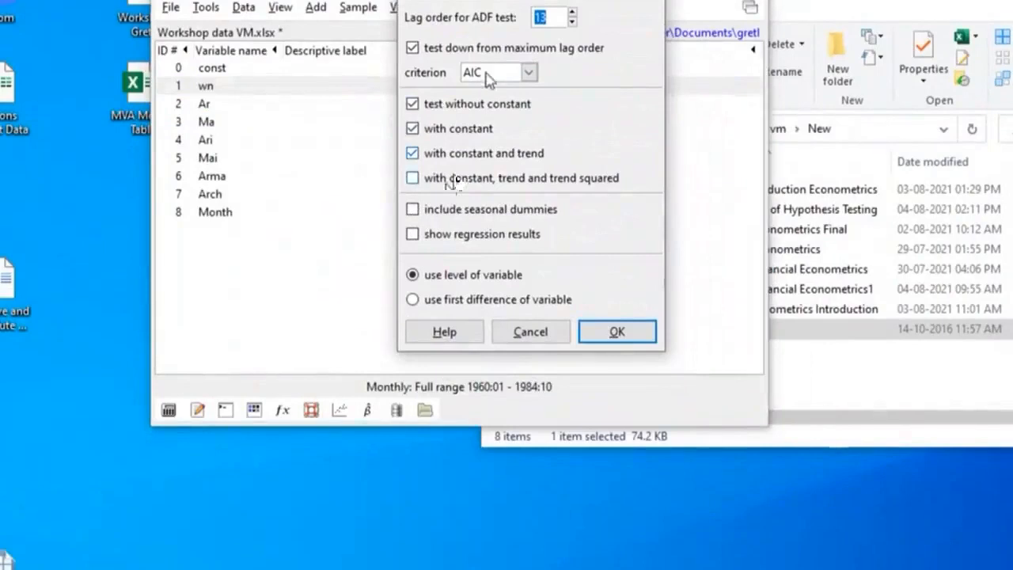
Review the lag selection criteria, keep AIC, and run the ADF test on the level of wn with lag order 13
{"action": "left_click", "coordinate": [529, 73]}
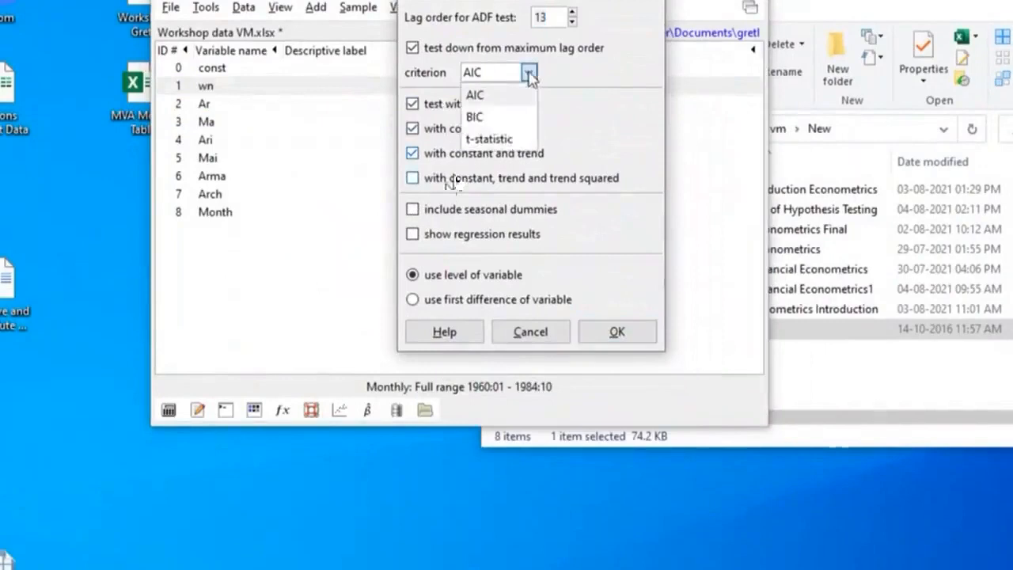
{"action": "left_click", "coordinate": [589, 116]}
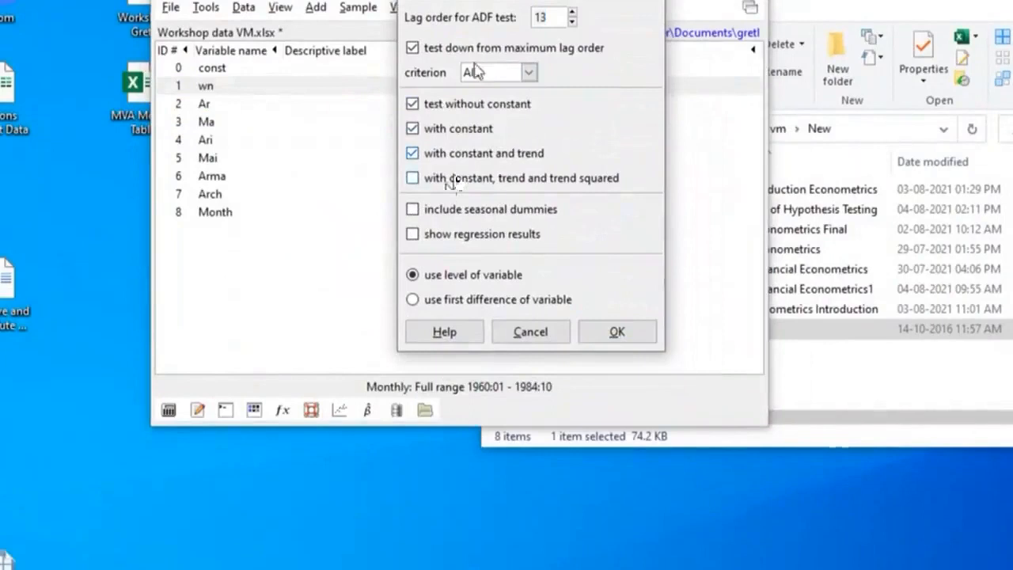
{"action": "left_click", "coordinate": [529, 72]}
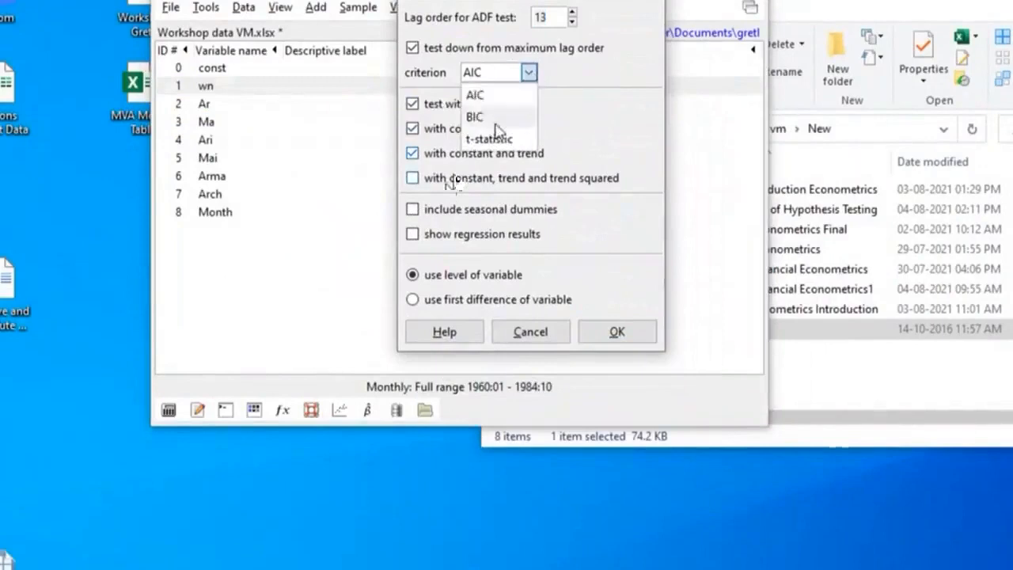
{"action": "left_click", "coordinate": [597, 132]}
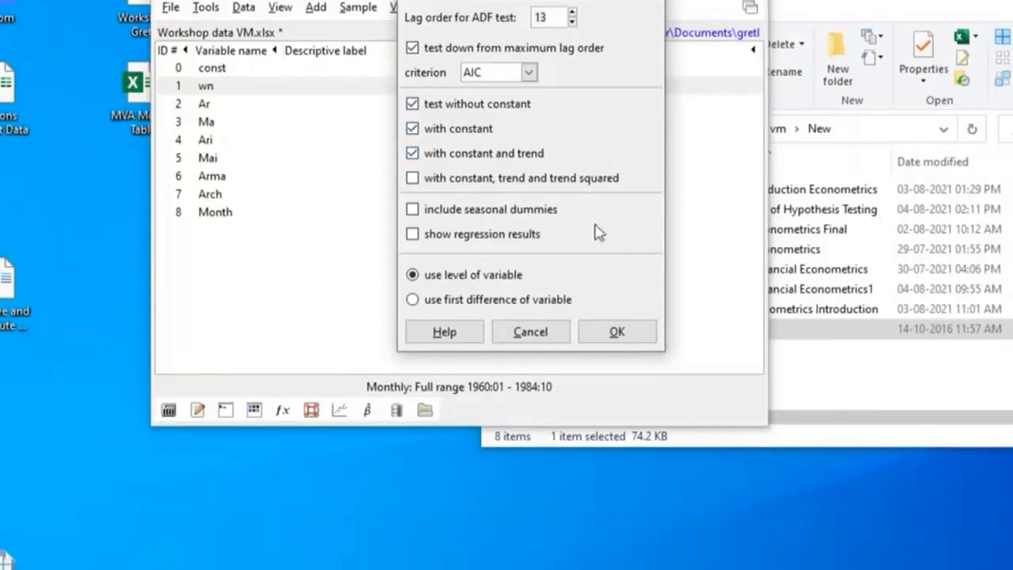
{"action": "left_click", "coordinate": [617, 333]}
Enlarge the wn ADF test output to examine the three test variants and their p-values, and close it
{"action": "left_click_drag", "start_coordinate": [598, 184], "coordinate": [468, 36]}
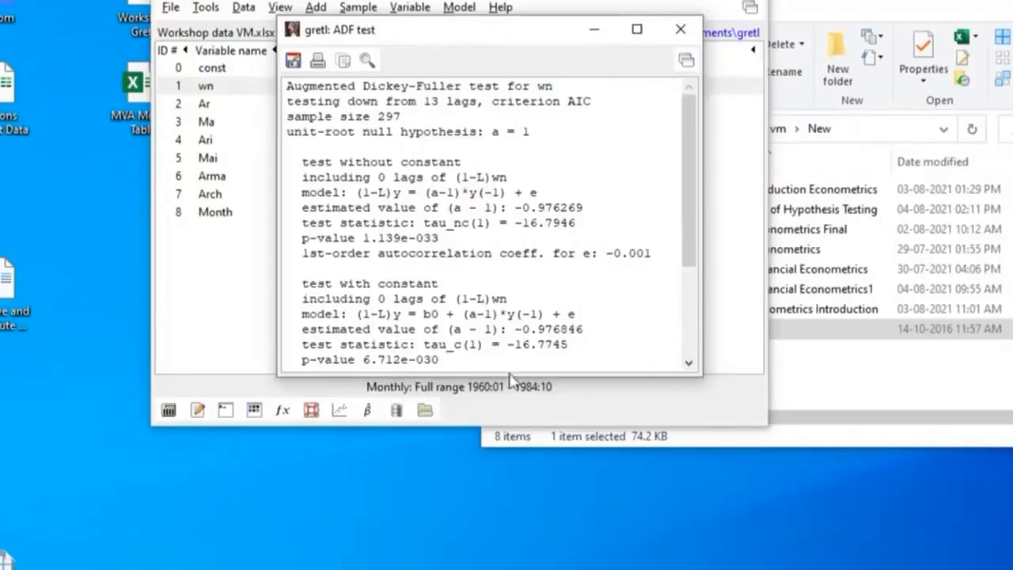
{"action": "left_click_drag", "start_coordinate": [509, 371], "coordinate": [583, 257]}
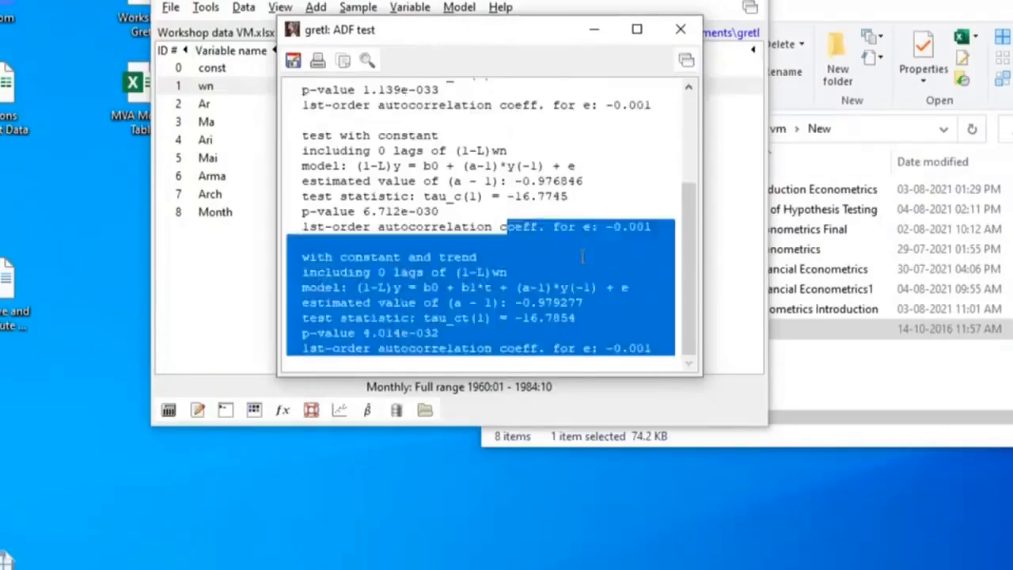
{"action": "left_click", "coordinate": [583, 242]}
{"action": "left_click_drag", "start_coordinate": [502, 375], "coordinate": [495, 548]}
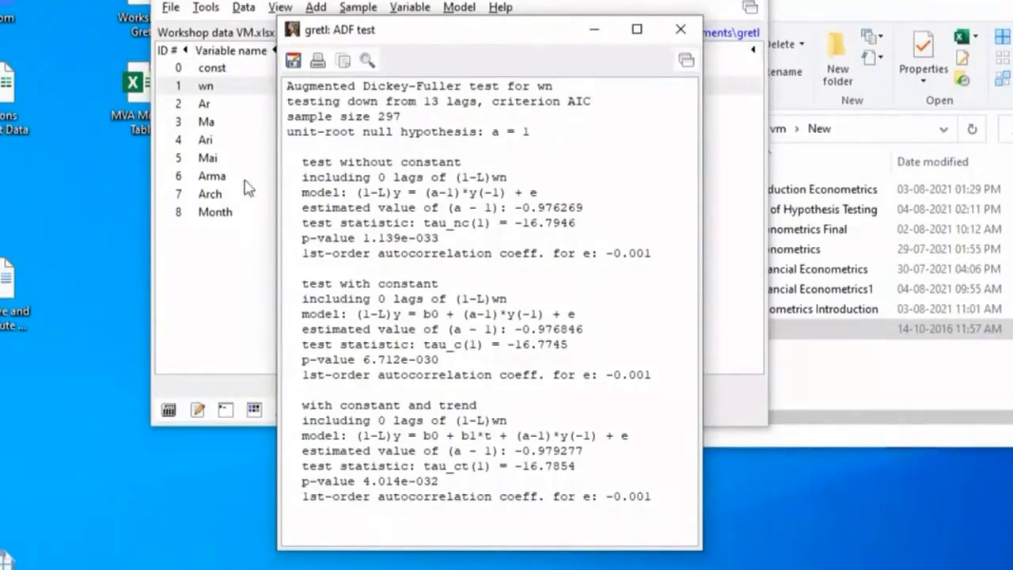
{"action": "left_click", "coordinate": [679, 32]}
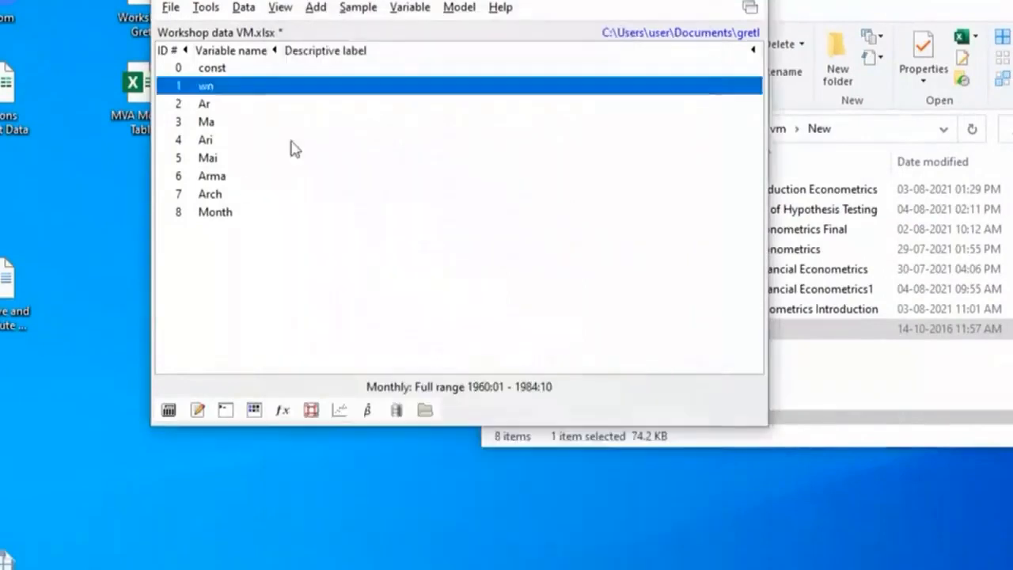
Run the ADF test on the level of Ari with lag order 13 and AIC, without constant, with constant, and with constant and trend
{"action": "left_click", "coordinate": [205, 141]}
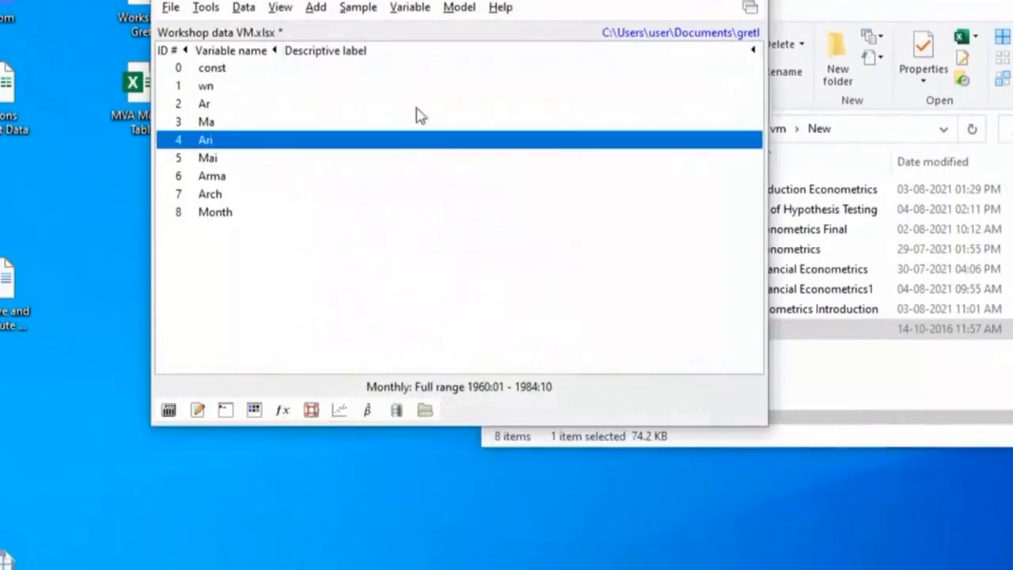
{"action": "left_click", "coordinate": [409, 8]}
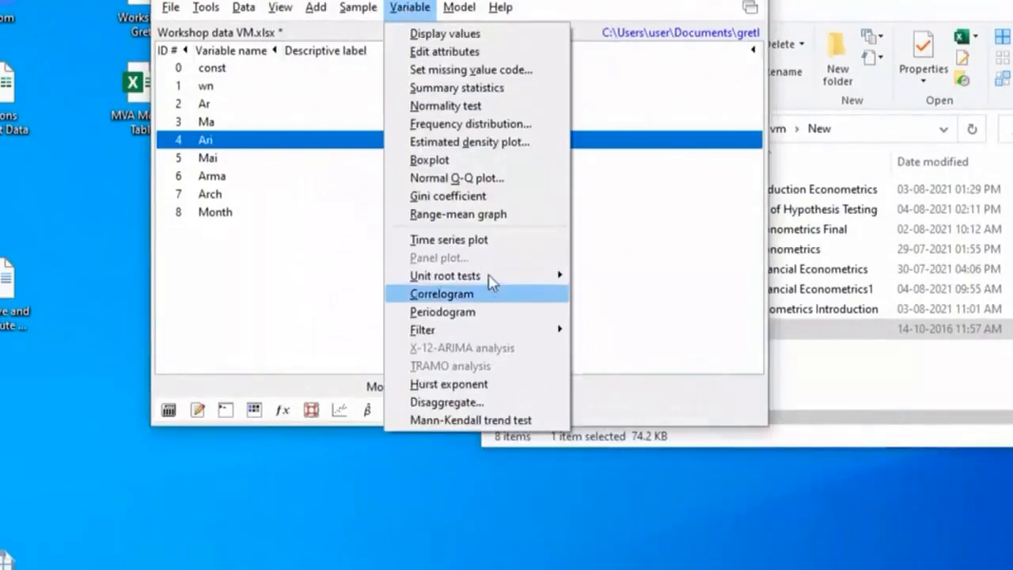
{"action": "mouse_move", "coordinate": [507, 276]}
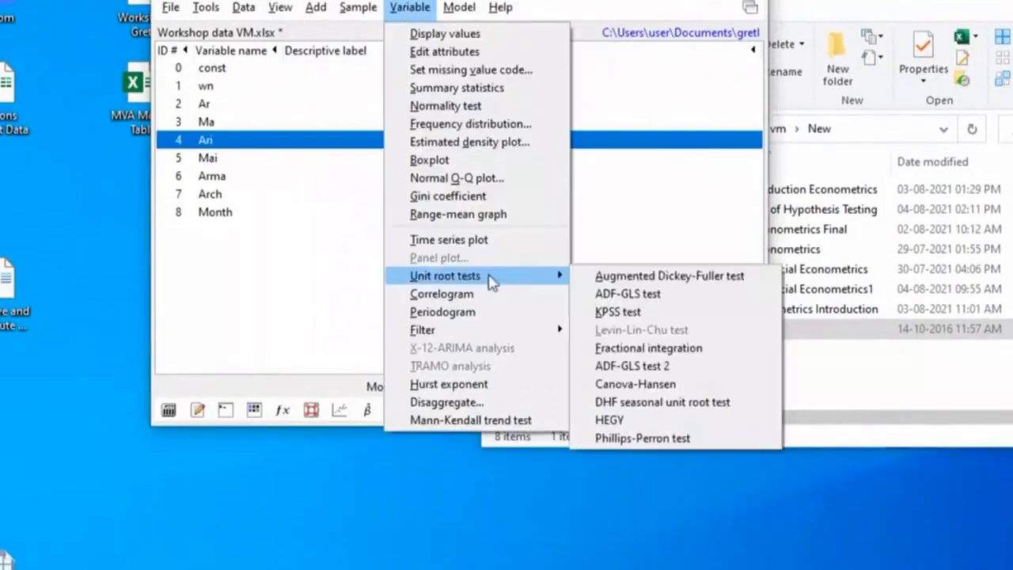
{"action": "left_click", "coordinate": [695, 277]}
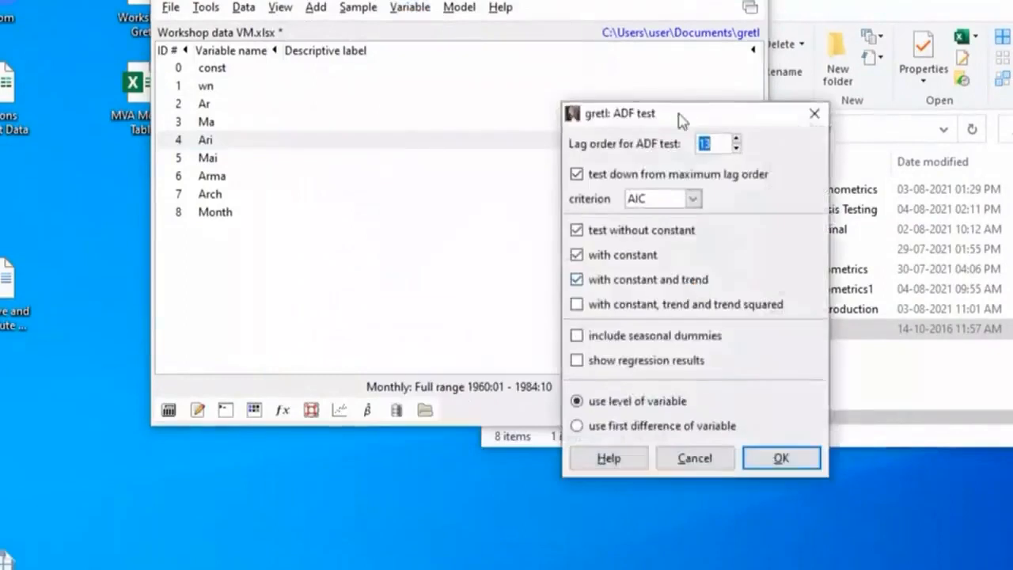
{"action": "left_click_drag", "start_coordinate": [633, 113], "coordinate": [479, 0]}
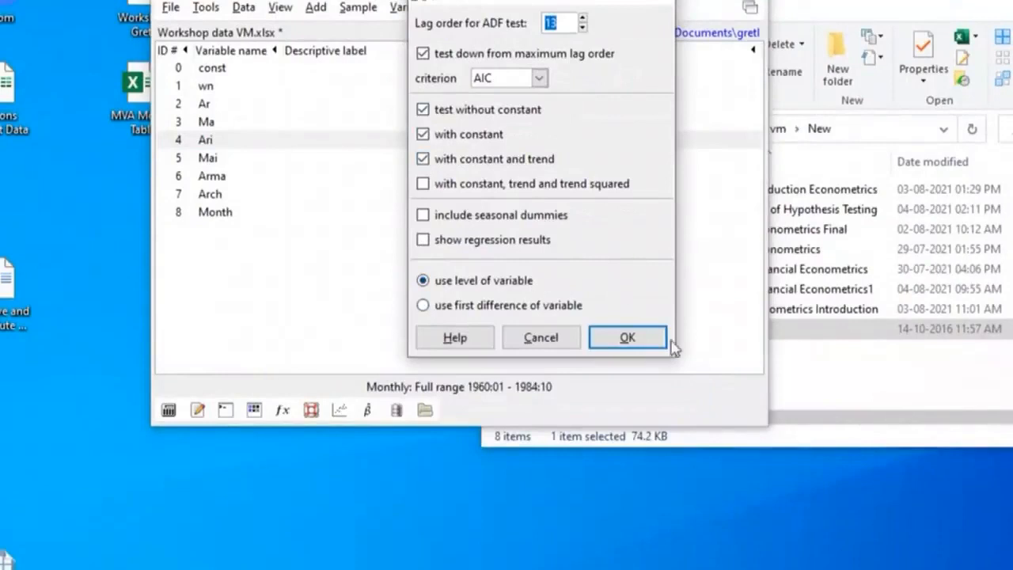
{"action": "left_click", "coordinate": [625, 338]}
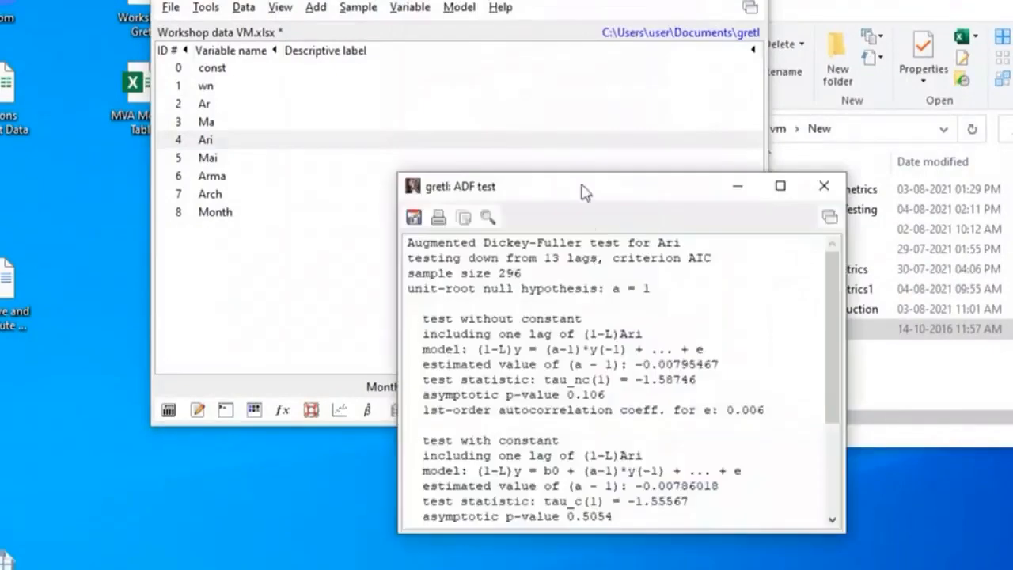
Enlarge the Ari ADF test output to examine the p-values of all three variants, and move it aside from the variable list
{"action": "left_click_drag", "start_coordinate": [582, 193], "coordinate": [523, 29]}
{"action": "left_click_drag", "start_coordinate": [610, 428], "coordinate": [619, 554]}
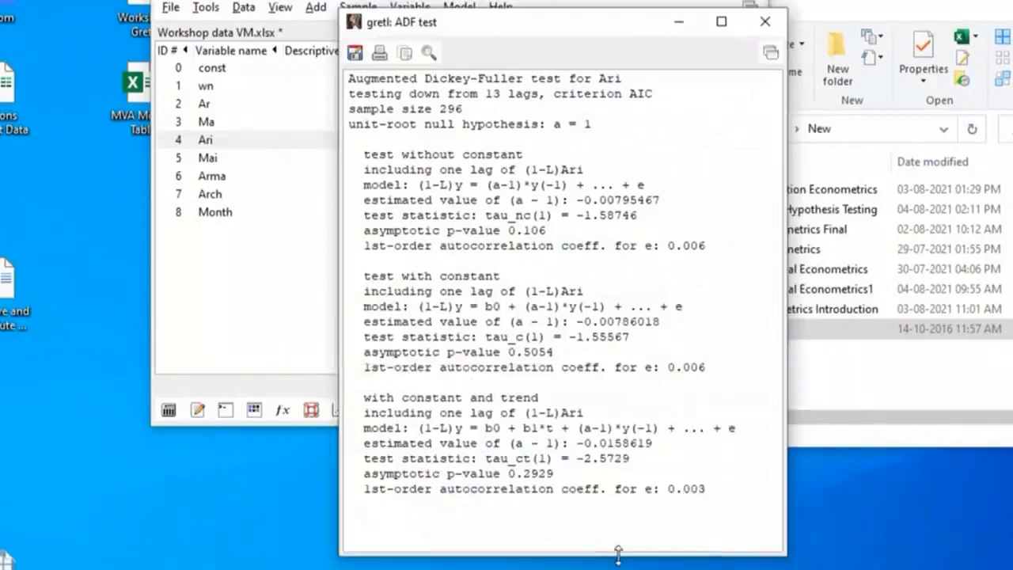
{"action": "left_click_drag", "start_coordinate": [600, 10], "coordinate": [585, 0]}
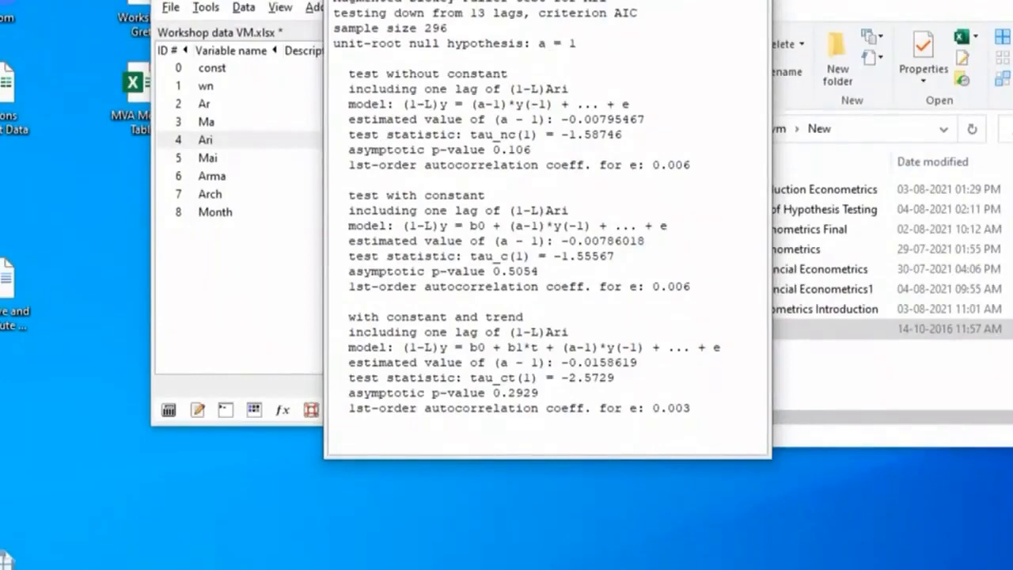
{"action": "left_click_drag", "start_coordinate": [443, 1], "coordinate": [765, 0]}
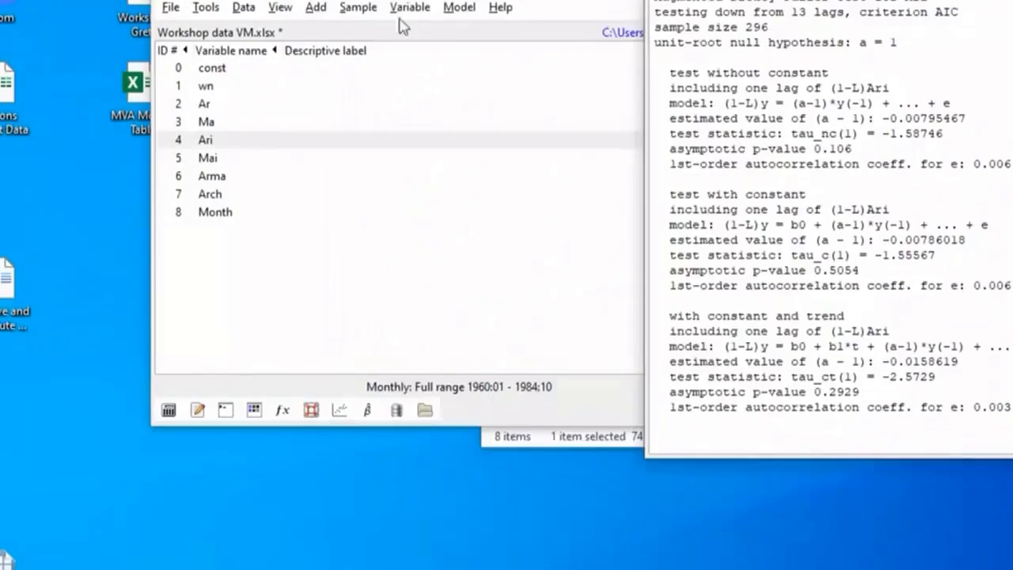
Run the ADF test on the first difference of Ari with lag order 13, AIC, and the same three test variants
{"action": "left_click", "coordinate": [203, 147]}
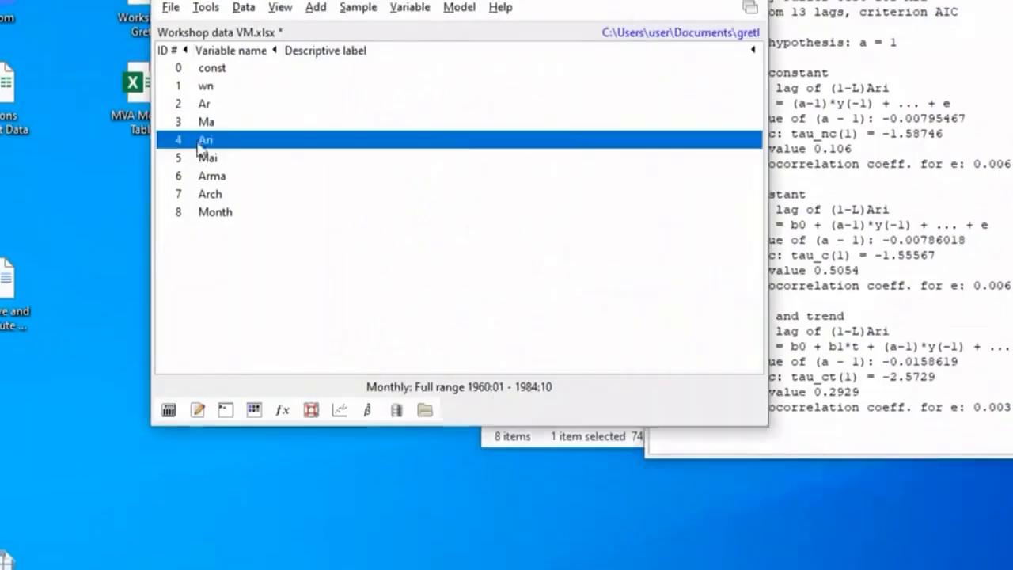
{"action": "left_click", "coordinate": [402, 9]}
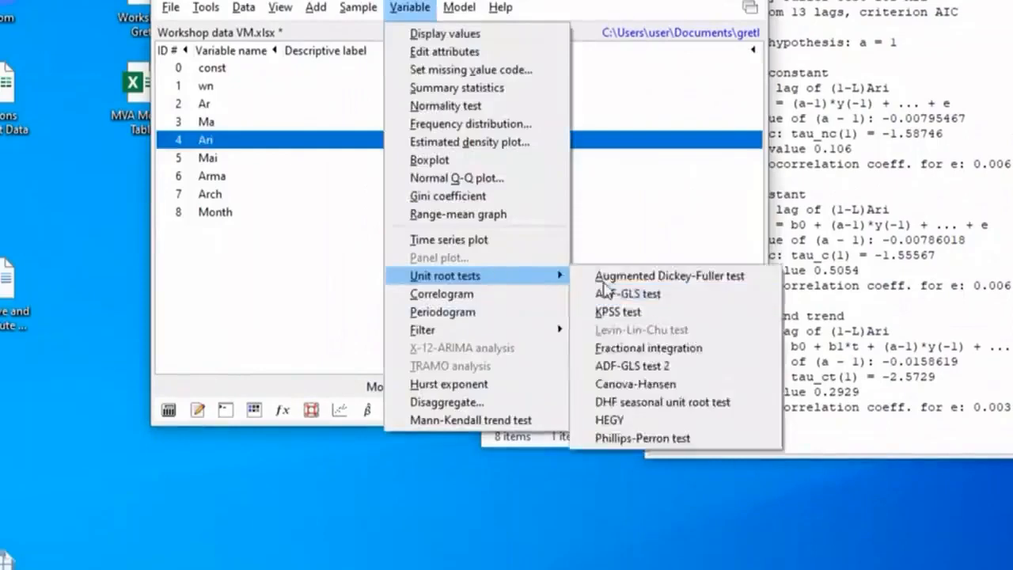
{"action": "left_click", "coordinate": [681, 287]}
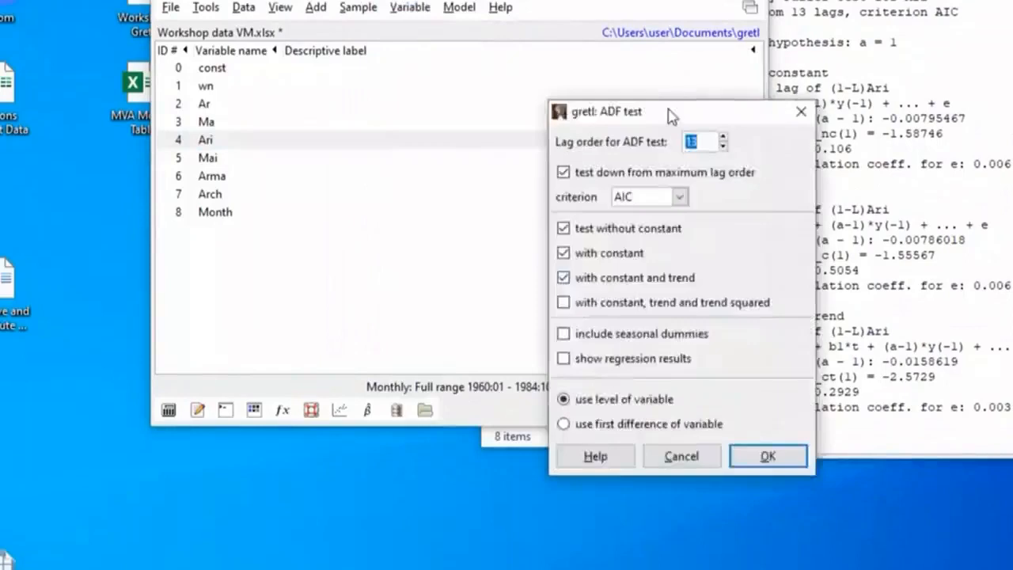
{"action": "left_click_drag", "start_coordinate": [667, 110], "coordinate": [467, 0]}
{"action": "left_click", "coordinate": [400, 249]}
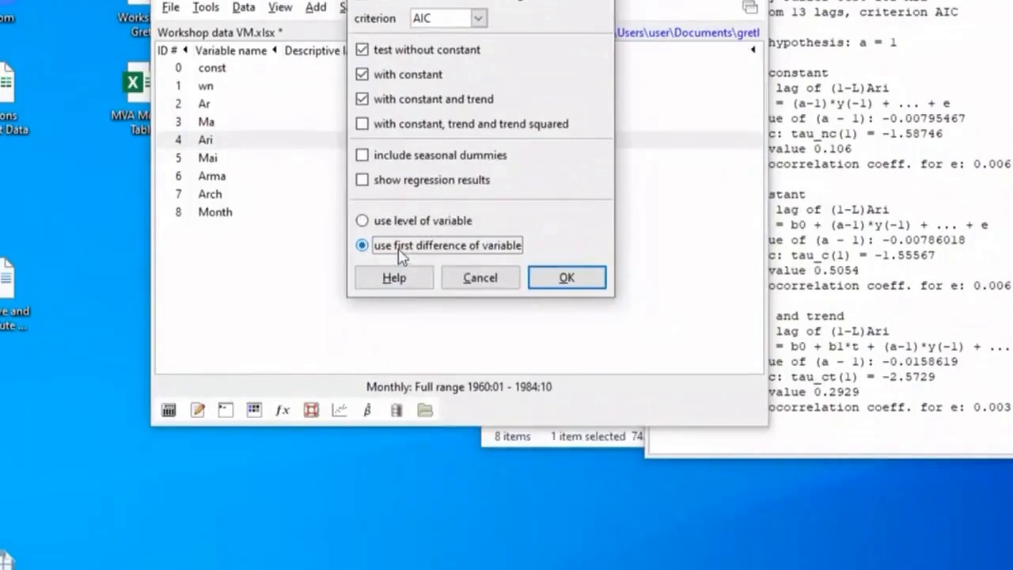
{"action": "left_click", "coordinate": [567, 279]}
Enlarge the ADF output for the first difference of Ari to examine its p-values, and close both Ari test outputs
{"action": "left_click_drag", "start_coordinate": [600, 140], "coordinate": [543, 12]}
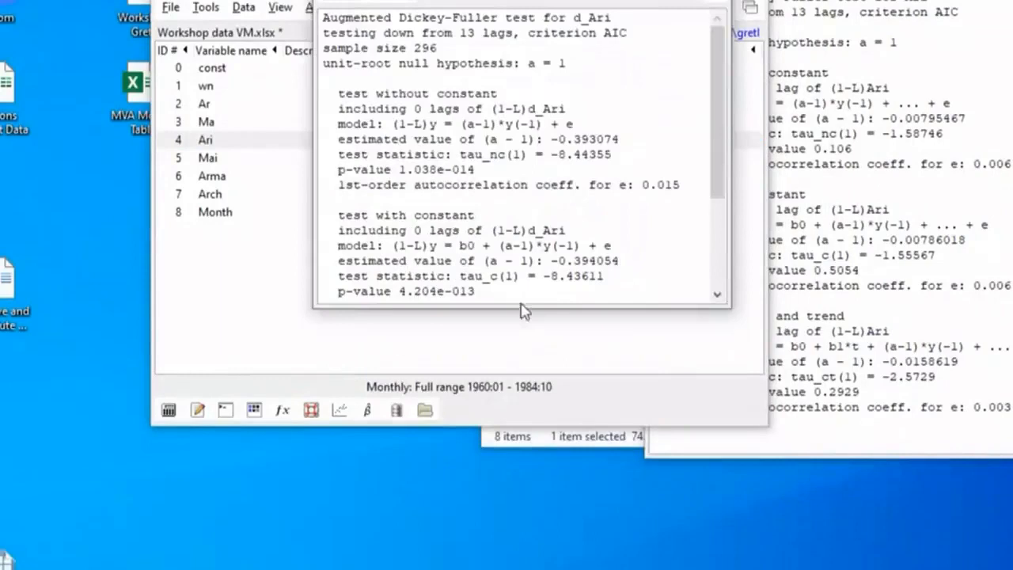
{"action": "left_click_drag", "start_coordinate": [523, 309], "coordinate": [531, 476]}
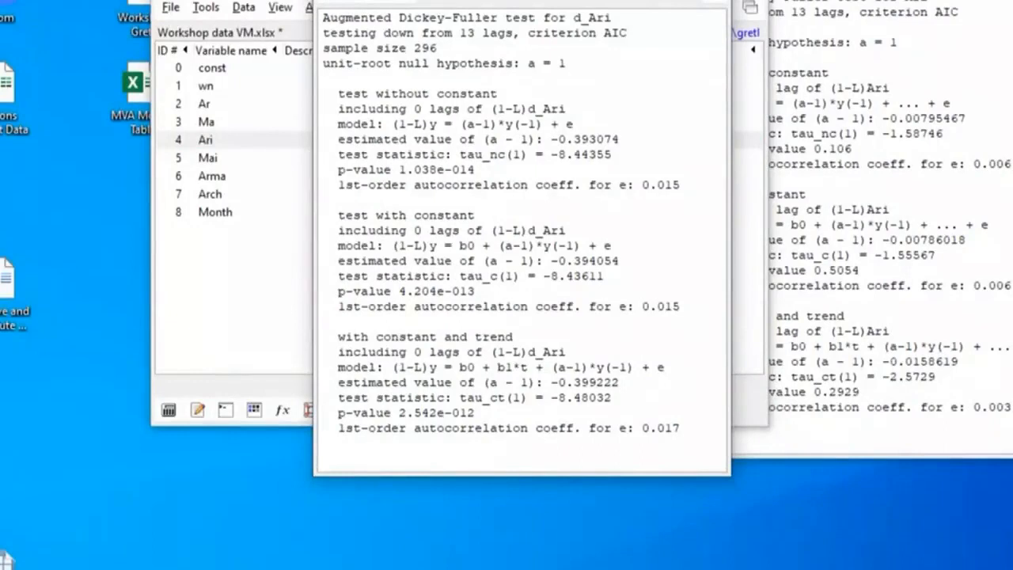
{"action": "left_click_drag", "start_coordinate": [570, 0], "coordinate": [531, 2]}
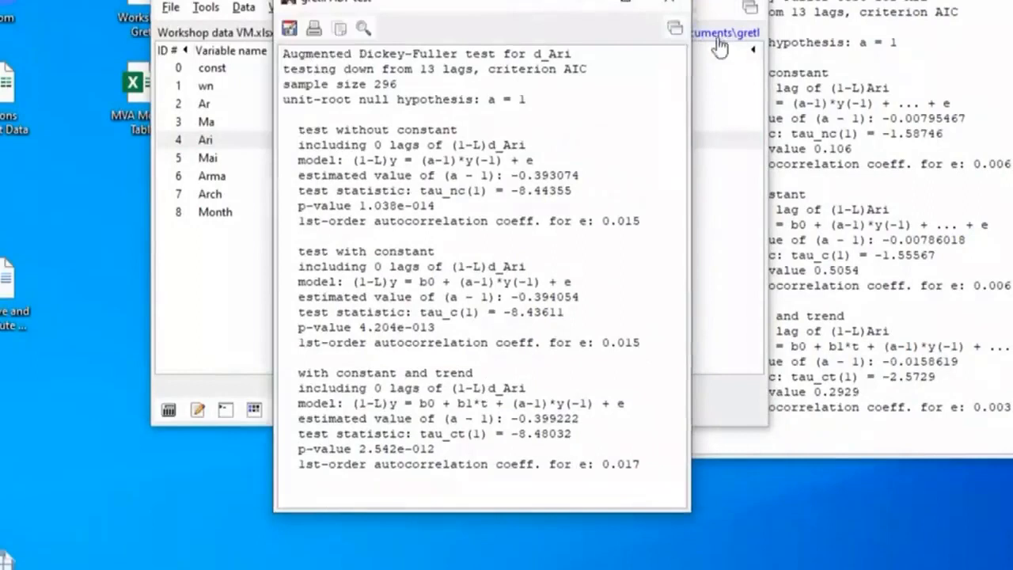
{"action": "left_click", "coordinate": [670, 8]}
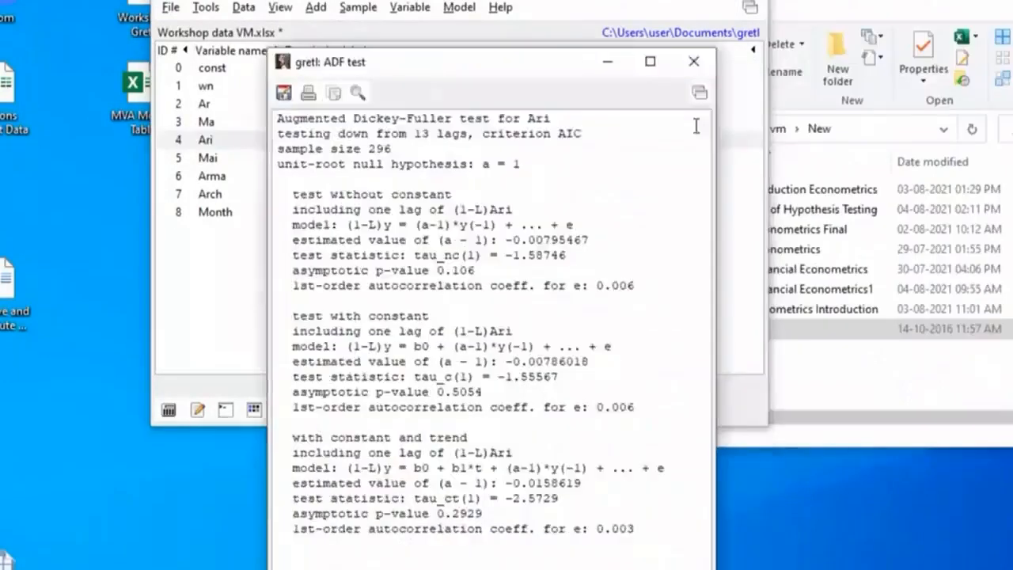
{"action": "left_click", "coordinate": [694, 66]}
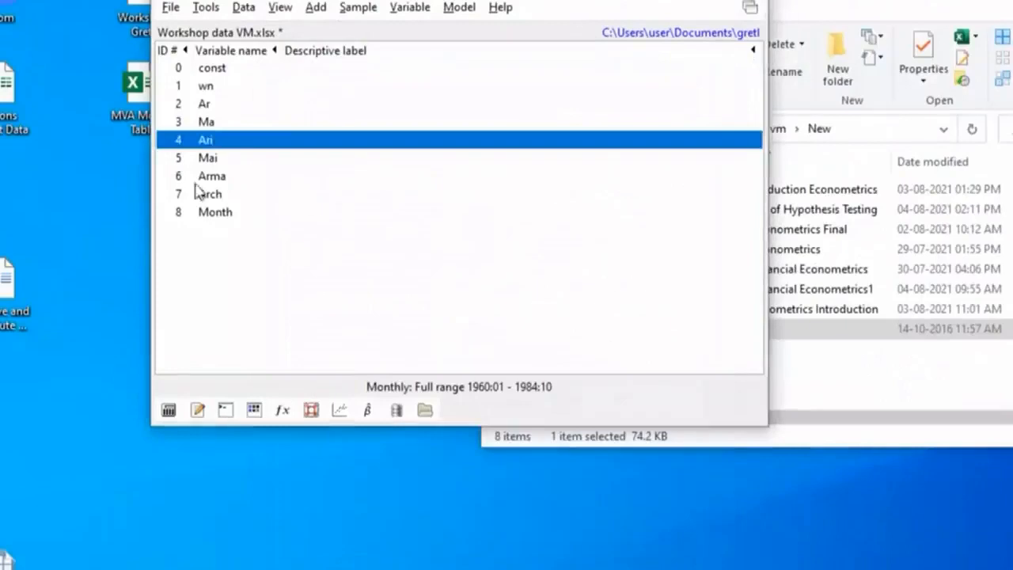
Open an ARIMA model specification and set Arma as the dependent variable and as the default
{"action": "left_click", "coordinate": [223, 182]}
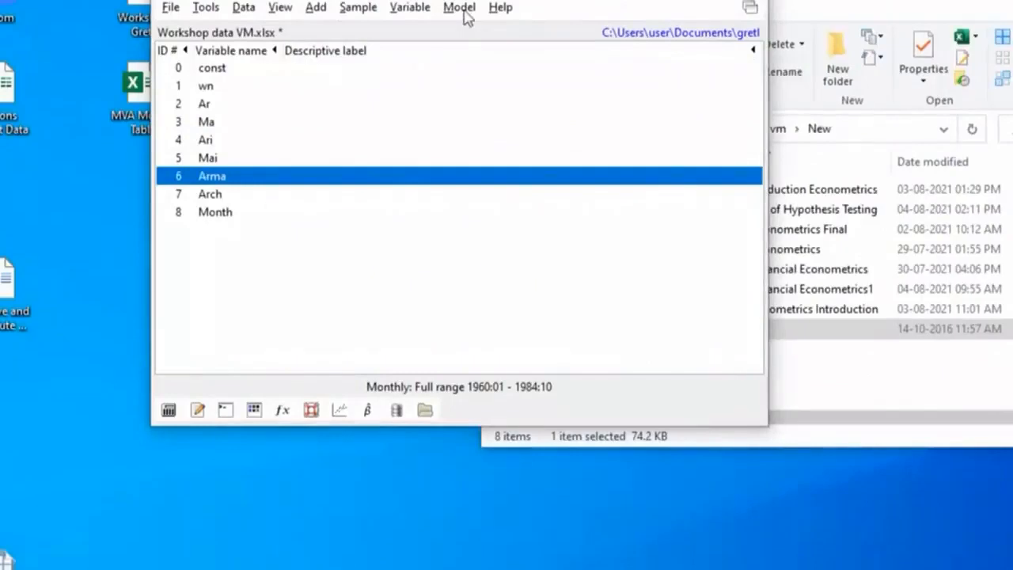
{"action": "left_click", "coordinate": [460, 8]}
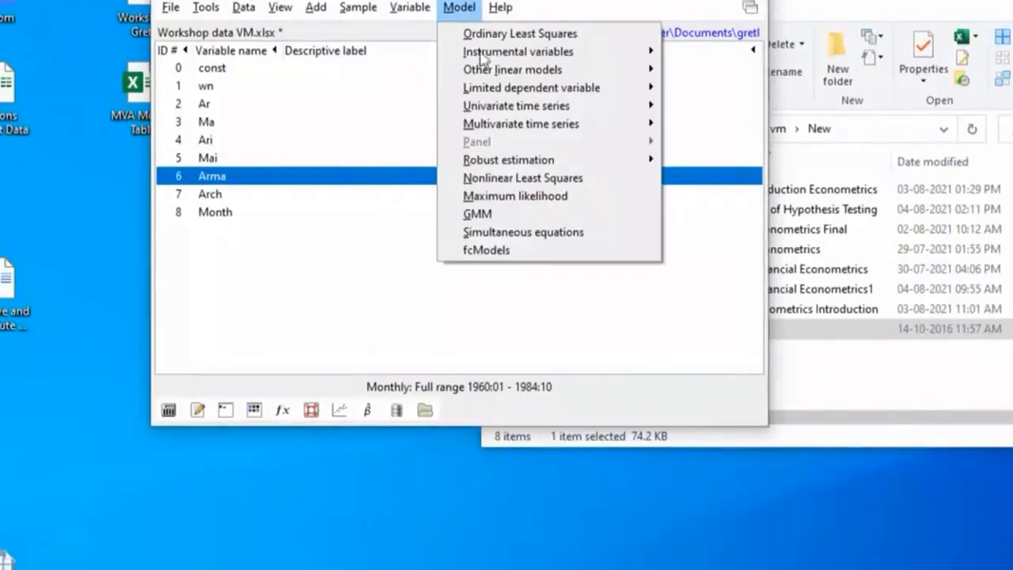
{"action": "mouse_move", "coordinate": [497, 110]}
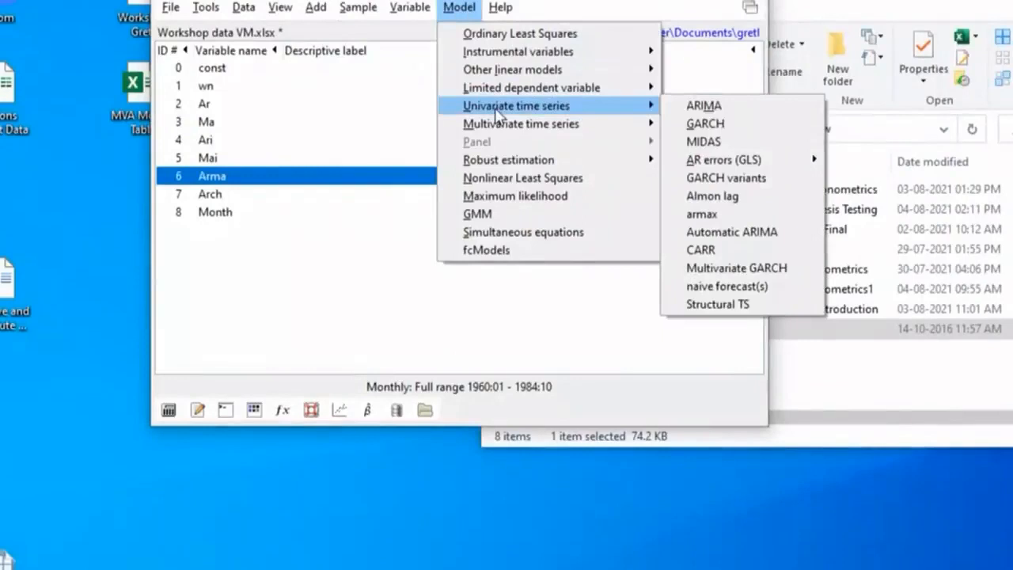
{"action": "left_click", "coordinate": [737, 115]}
{"action": "left_click_drag", "start_coordinate": [120, 55], "coordinate": [411, 0]}
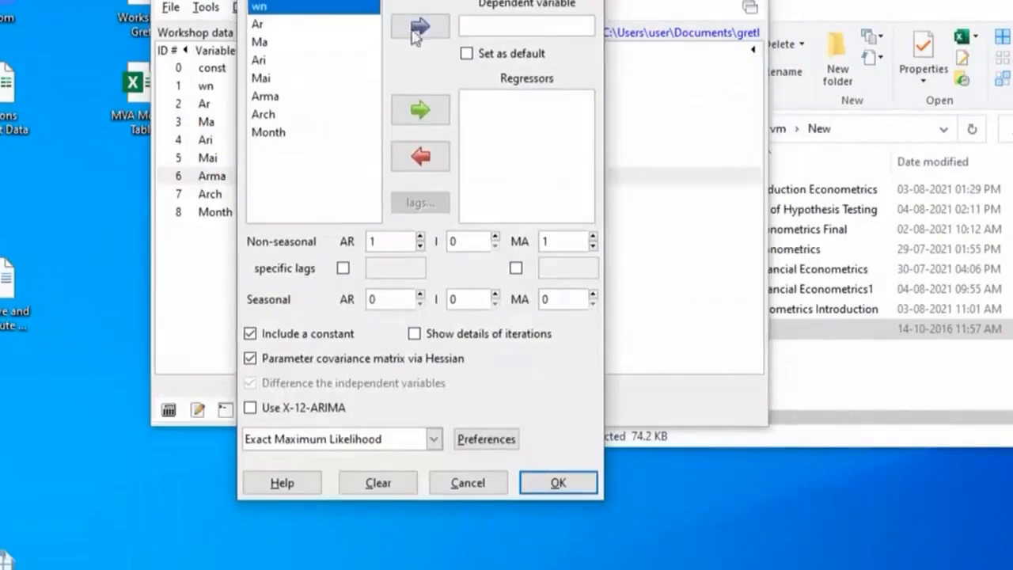
{"action": "left_click", "coordinate": [263, 96]}
{"action": "left_click", "coordinate": [423, 36]}
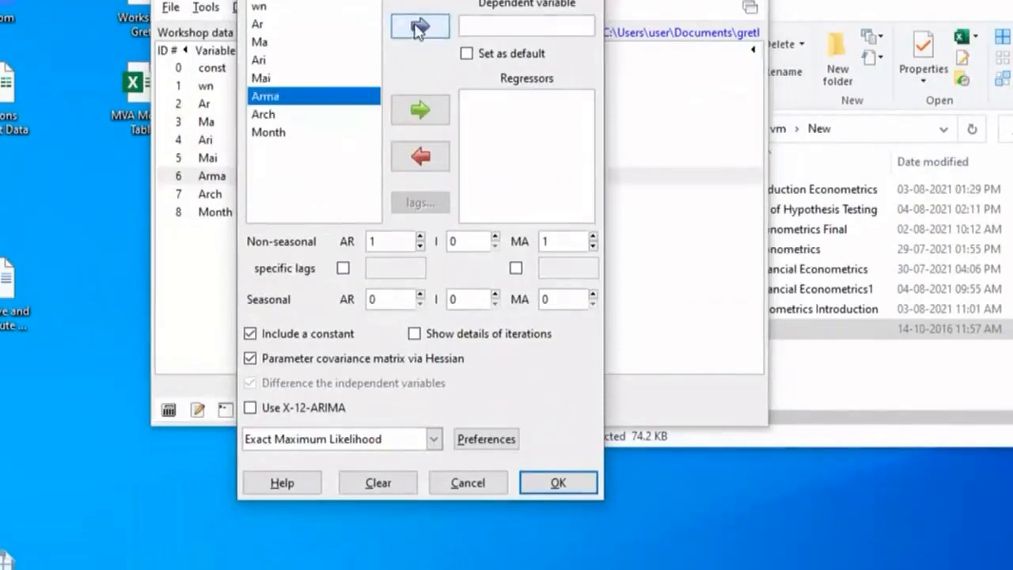
{"action": "left_click", "coordinate": [466, 56]}
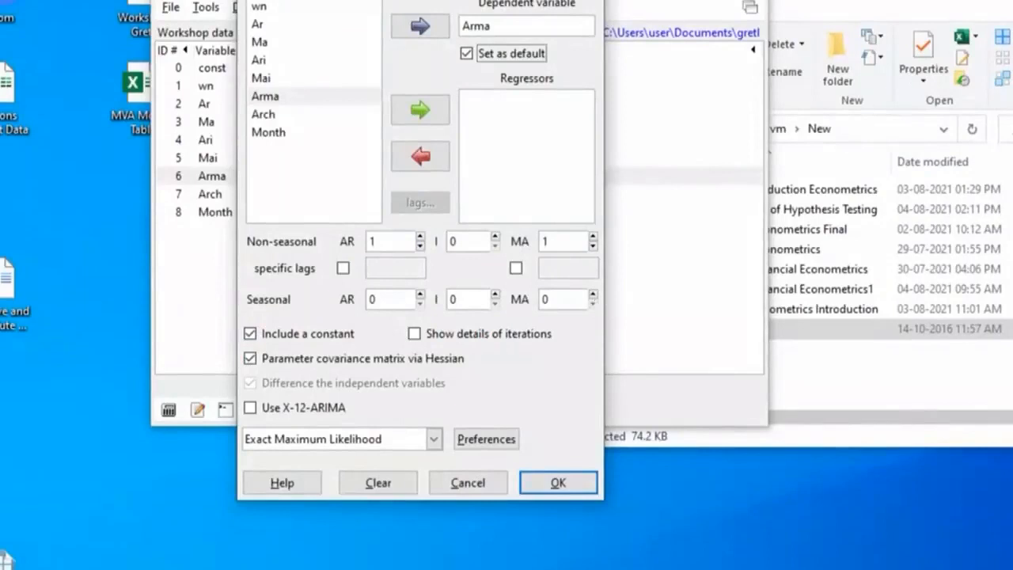
Run the ADF test on the level of Arma with lag order 13 and AIC, keeping the ARIMA specification open
{"action": "left_click_drag", "start_coordinate": [329, 0], "coordinate": [502, 0]}
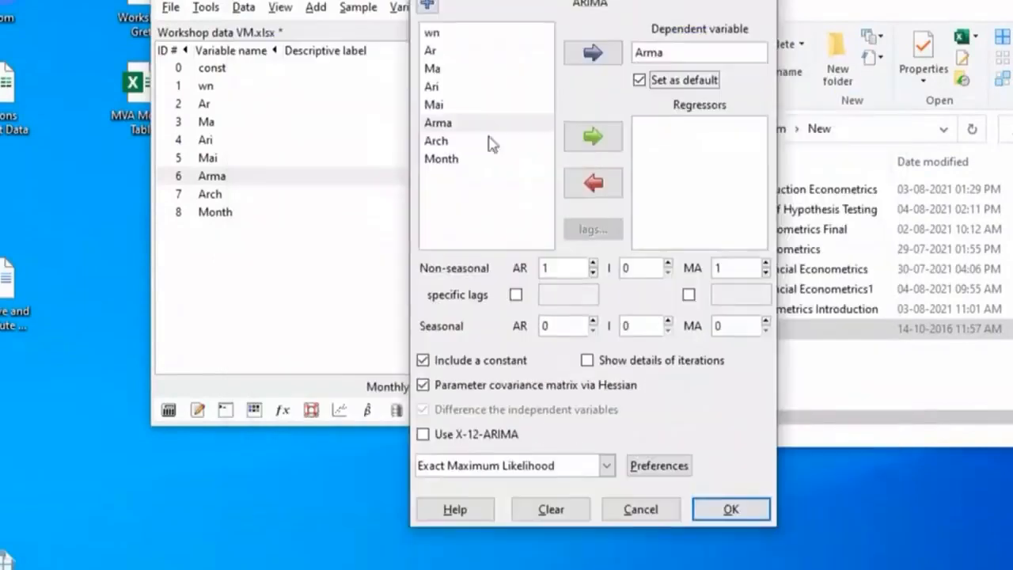
{"action": "left_click", "coordinate": [233, 182]}
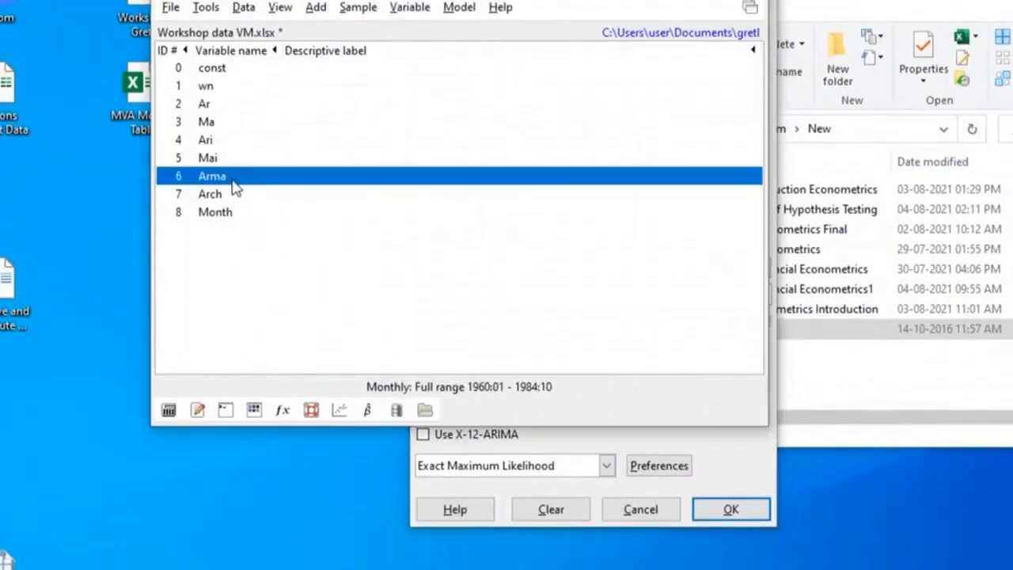
{"action": "left_click", "coordinate": [406, 10]}
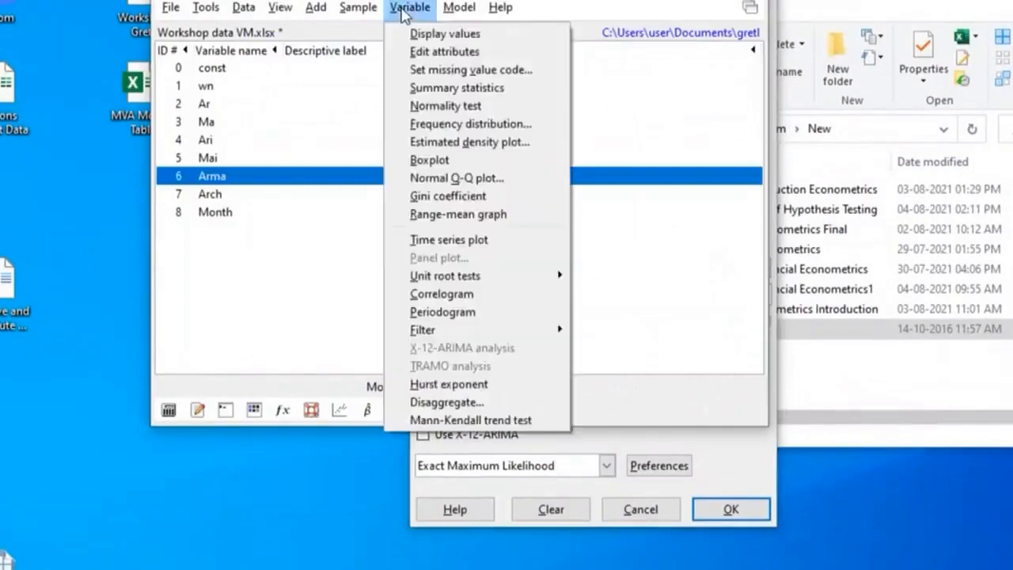
{"action": "mouse_move", "coordinate": [520, 289]}
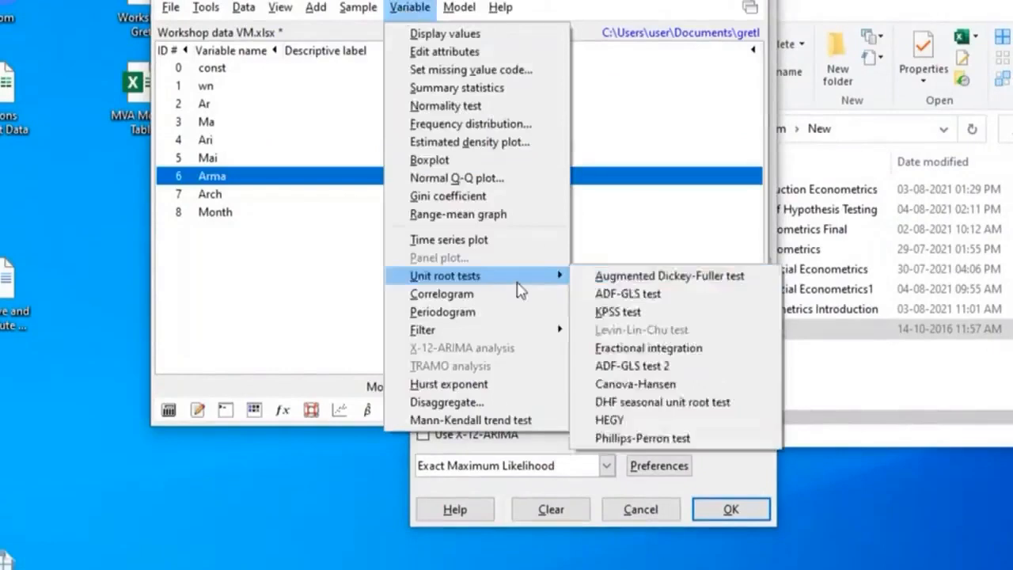
{"action": "left_click", "coordinate": [614, 275]}
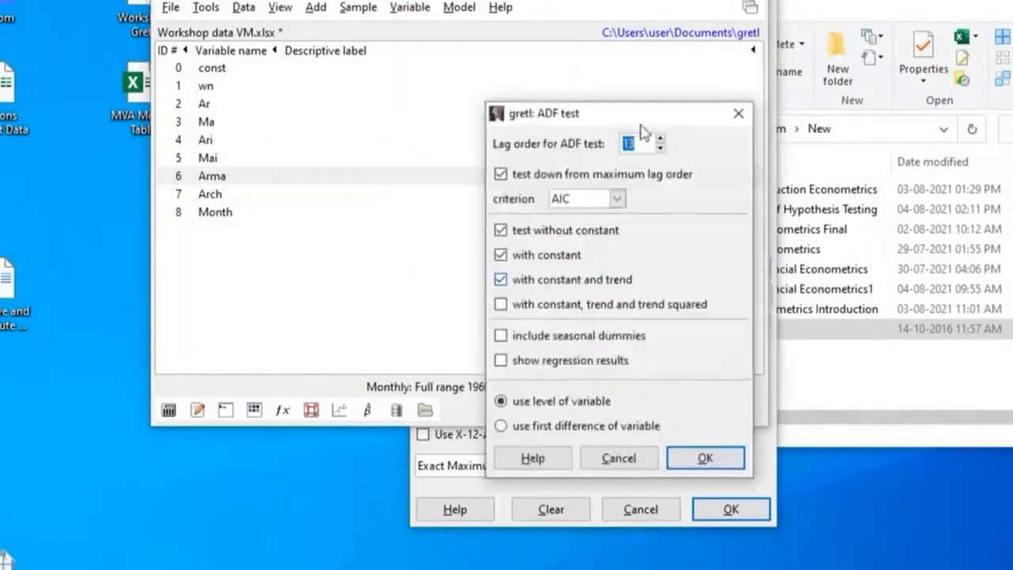
{"action": "left_click_drag", "start_coordinate": [639, 118], "coordinate": [497, 0]}
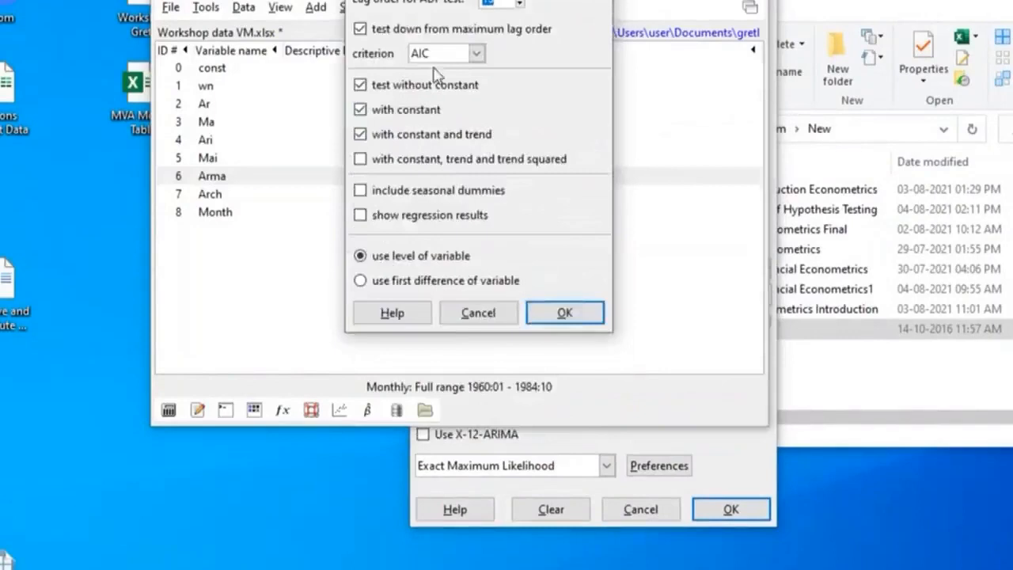
{"action": "left_click", "coordinate": [564, 313]}
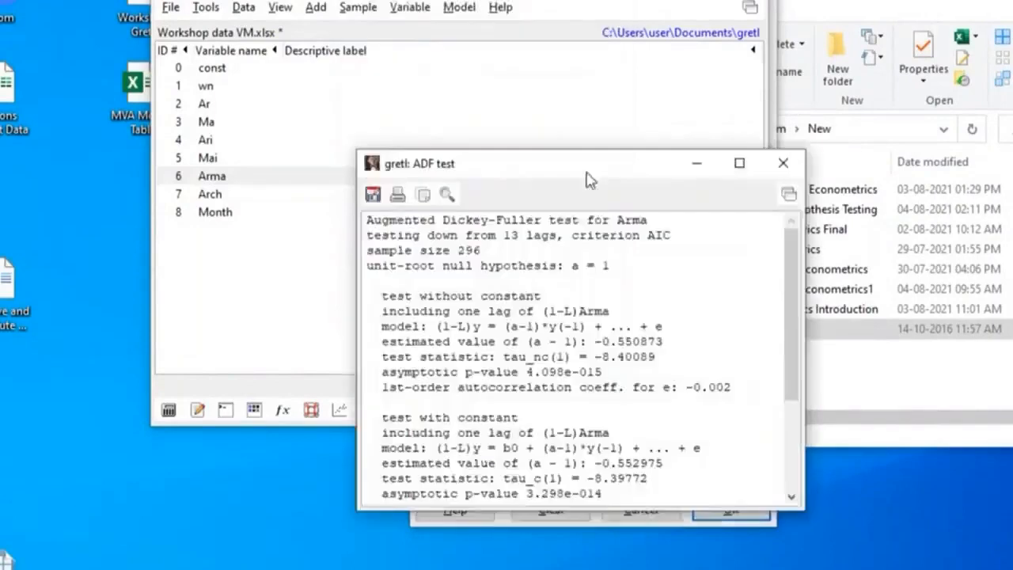
Examine the p-values of all three variants in the Arma ADF test output, and close it
{"action": "left_click_drag", "start_coordinate": [590, 180], "coordinate": [516, 0]}
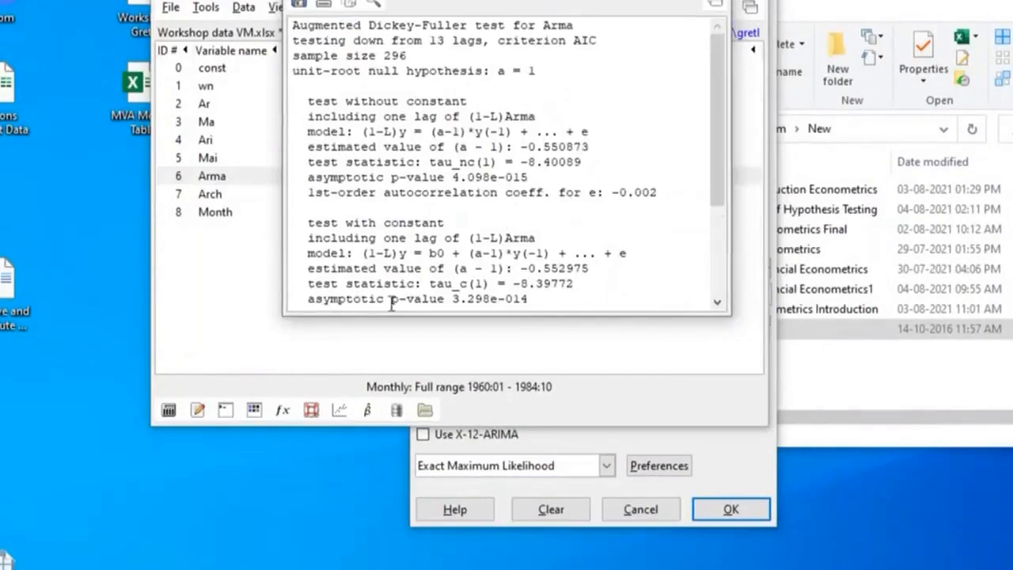
{"action": "scroll", "coordinate": [527, 229], "scroll_direction": "down", "scroll_amount": 4}
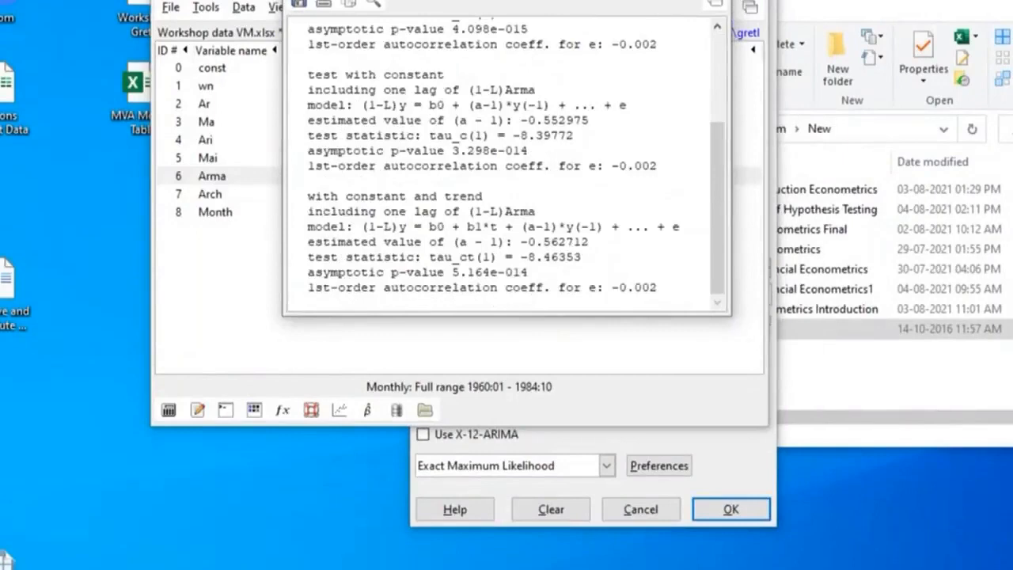
{"action": "left_click", "coordinate": [714, 0]}
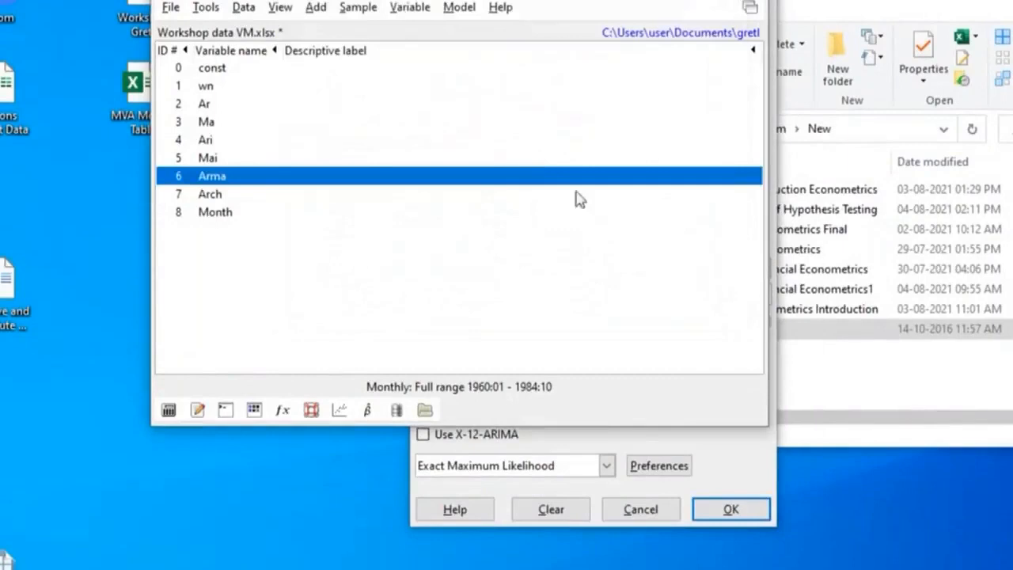
Set the non-seasonal MA order to 0 and estimate the Arma model with AR order 1, a constant and exact maximum likelihood
{"action": "left_click", "coordinate": [746, 490]}
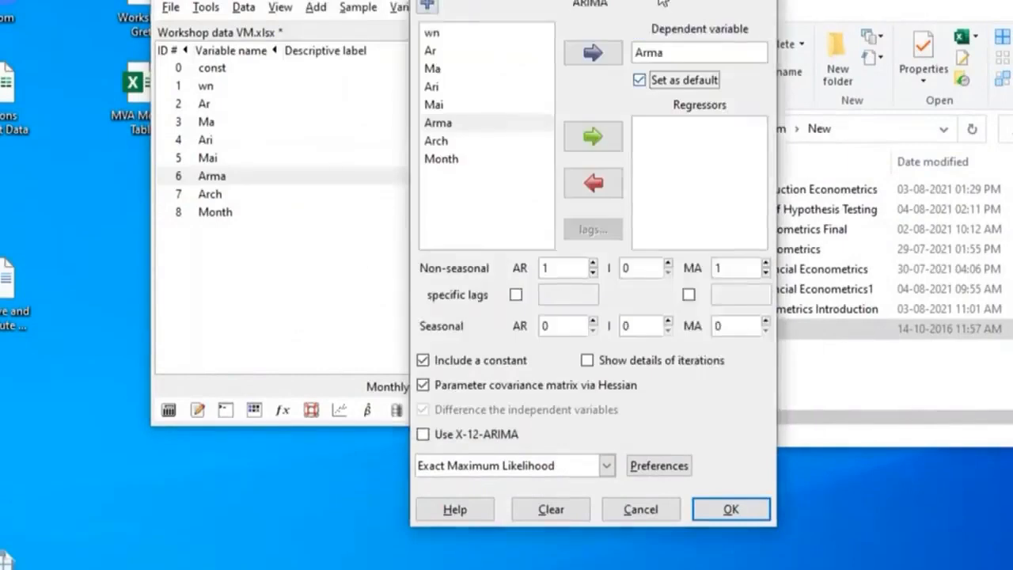
{"action": "left_click_drag", "start_coordinate": [663, 3], "coordinate": [544, 0]}
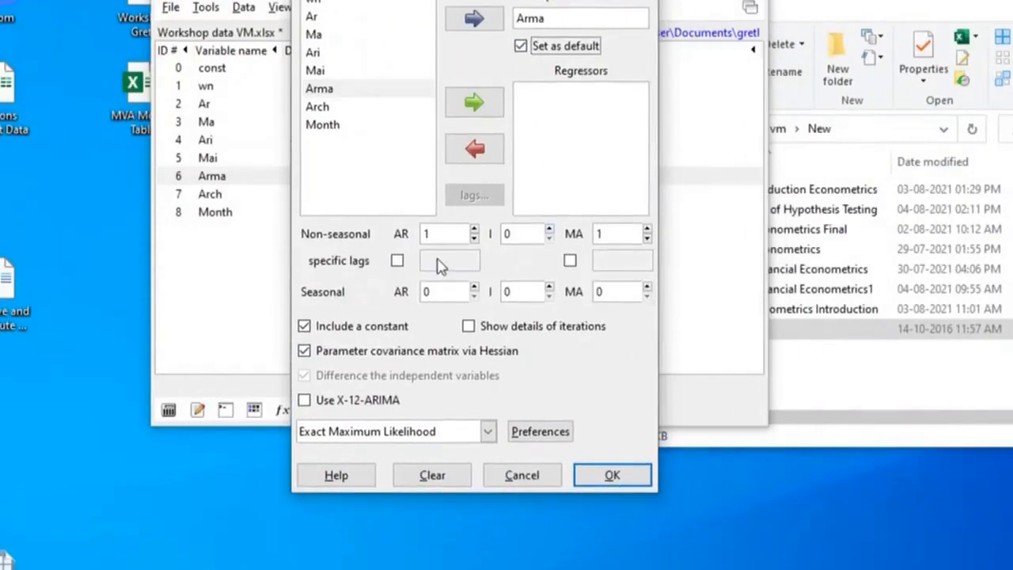
{"action": "left_click", "coordinate": [648, 238]}
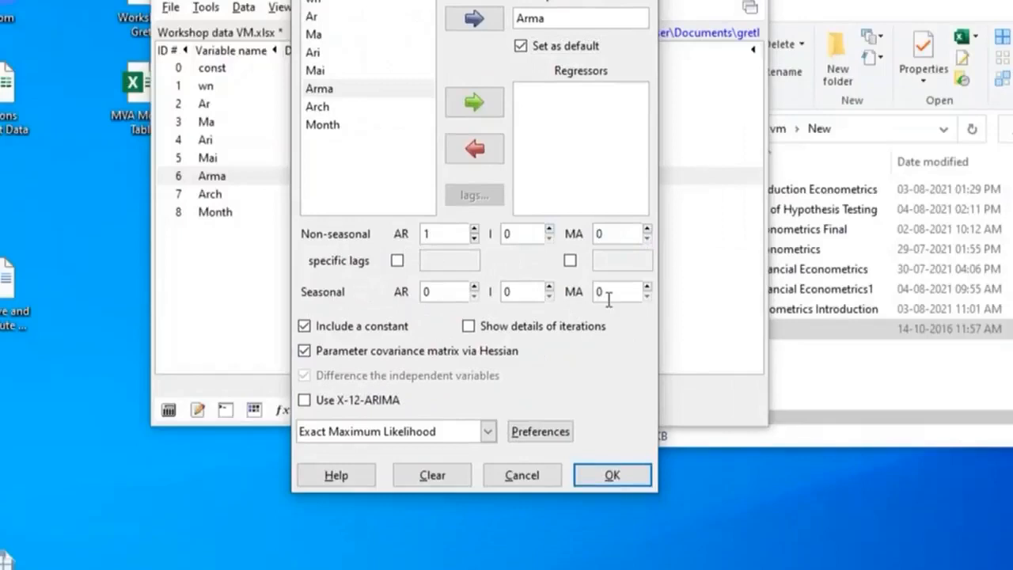
{"action": "left_click", "coordinate": [607, 478]}
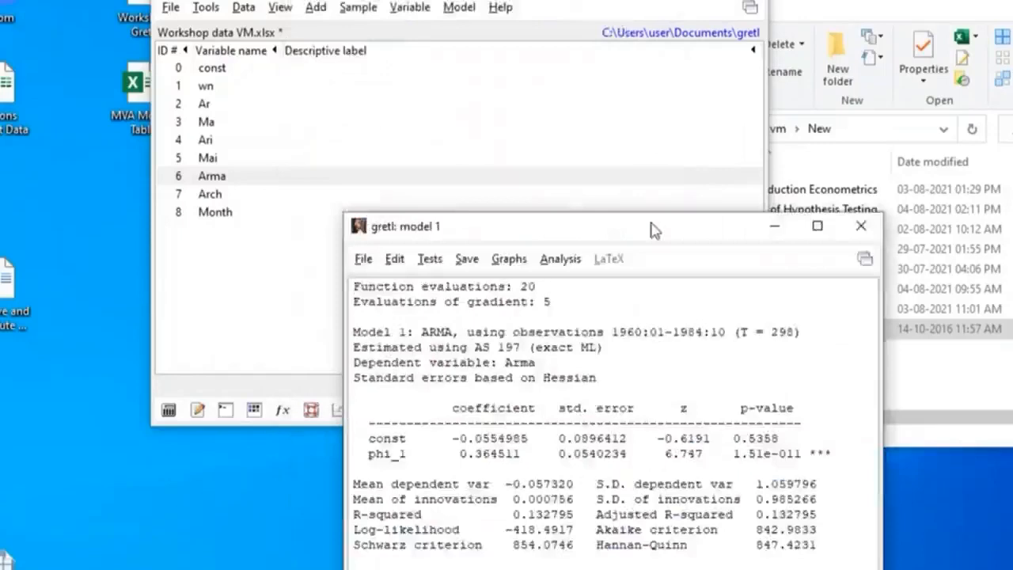
{"action": "left_click_drag", "start_coordinate": [656, 228], "coordinate": [249, 0]}
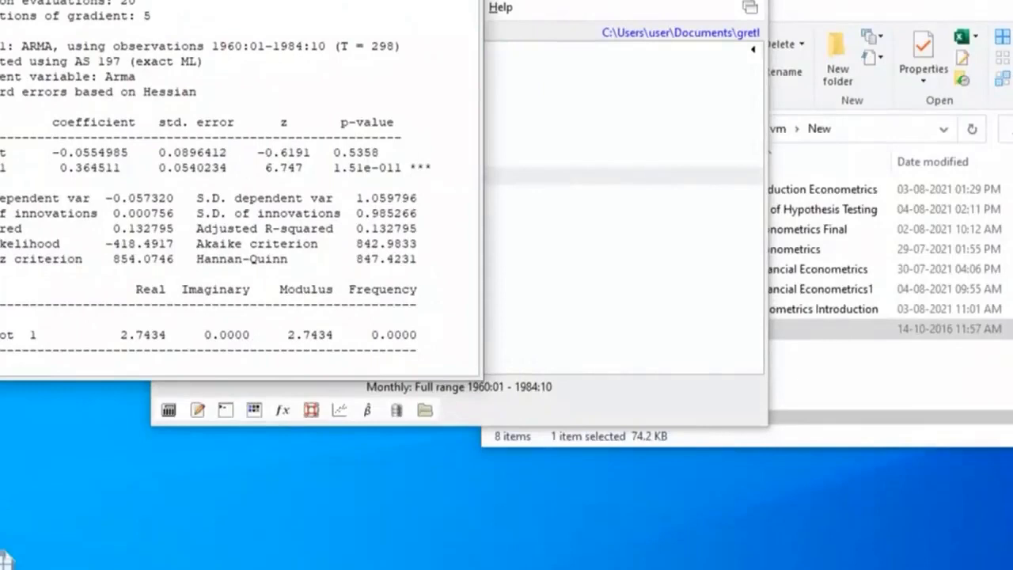
Test the Arma model's residuals for normality, examine the histogram and frequency distribution with the test's p-value, and close both outputs
{"action": "left_click", "coordinate": [25, 0]}
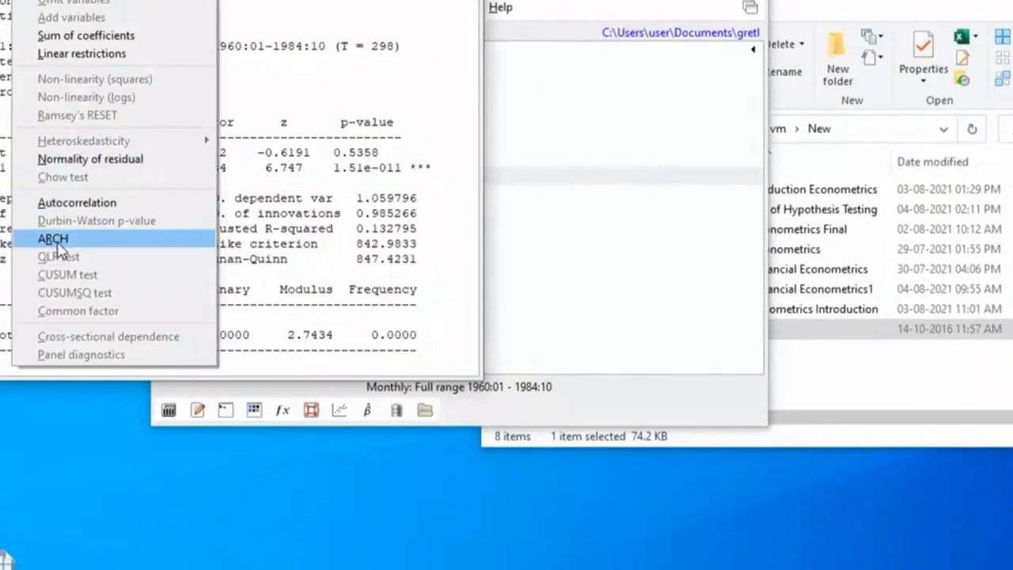
{"action": "left_click", "coordinate": [123, 160]}
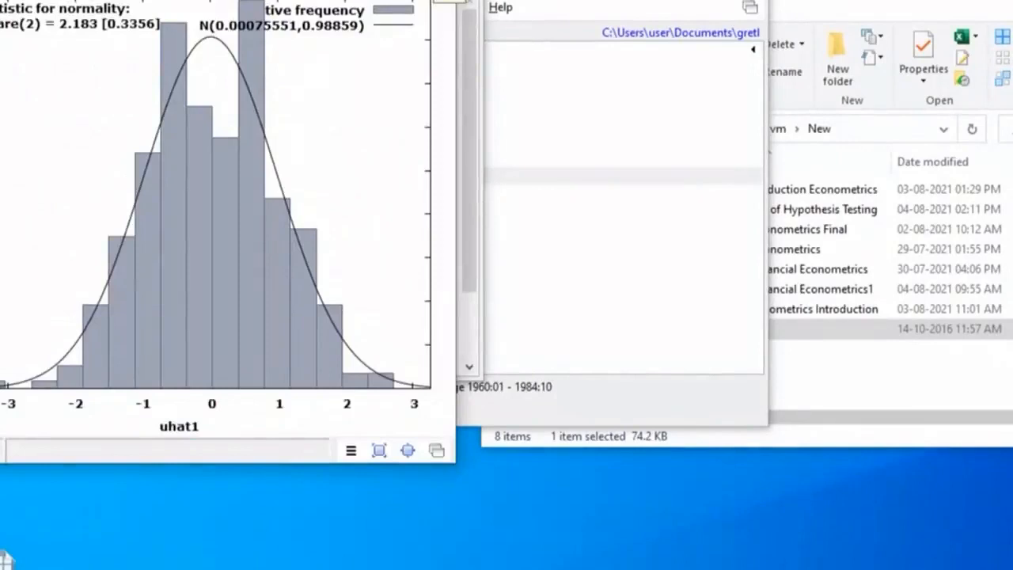
{"action": "left_click", "coordinate": [434, 1]}
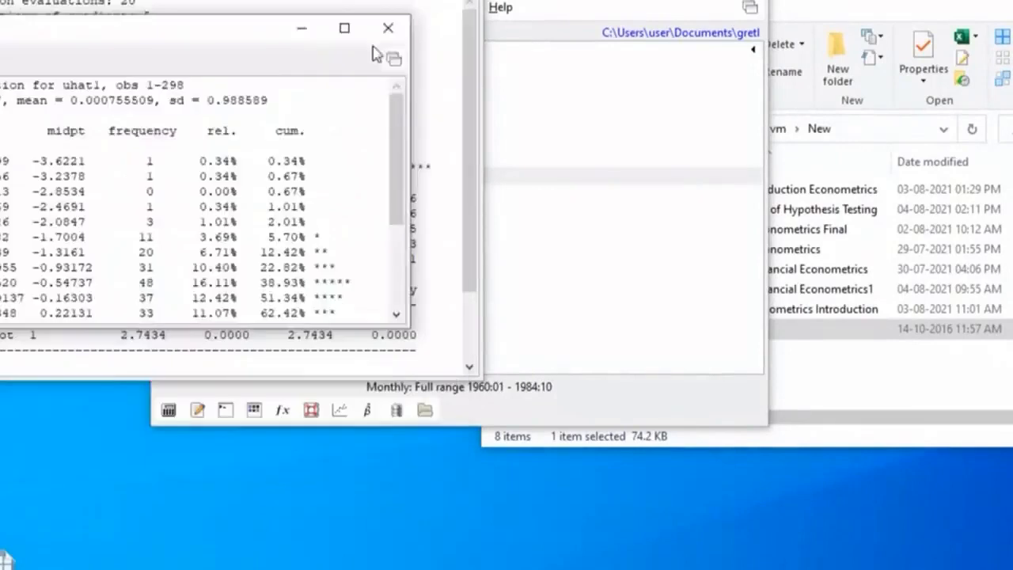
{"action": "scroll", "coordinate": [209, 306], "scroll_direction": "down", "scroll_amount": 3}
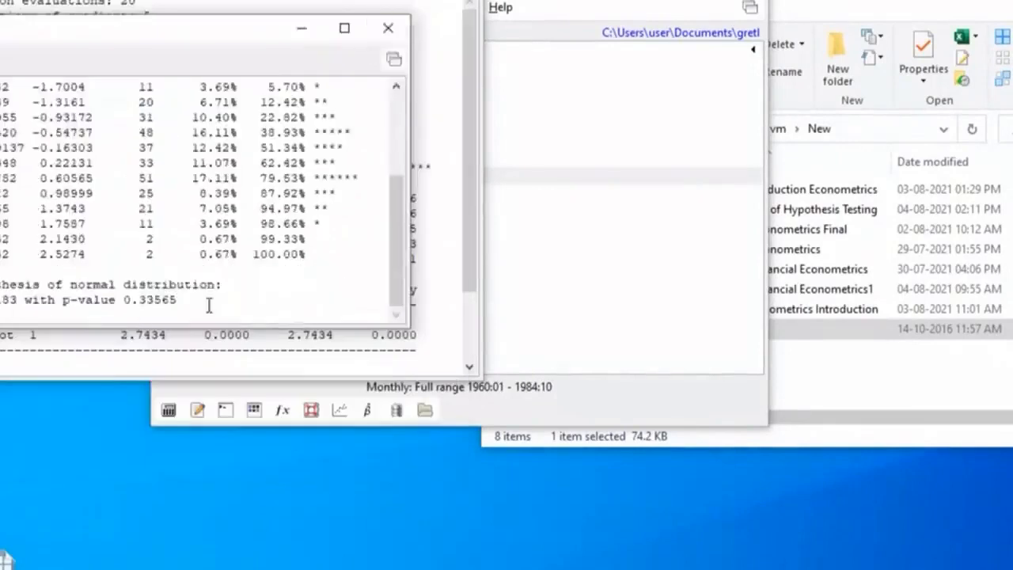
{"action": "left_click", "coordinate": [387, 28]}
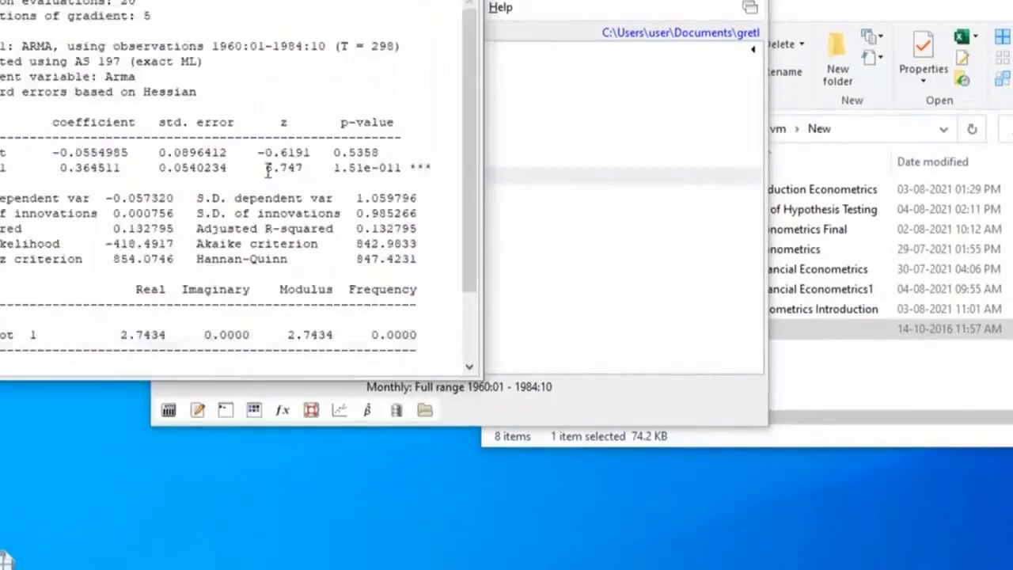
Test the Arma AR(1) model's residuals for autocorrelation with lag order 12, examine the output beside the model results, and close it
{"action": "scroll", "coordinate": [267, 169], "scroll_direction": "down", "scroll_amount": 2}
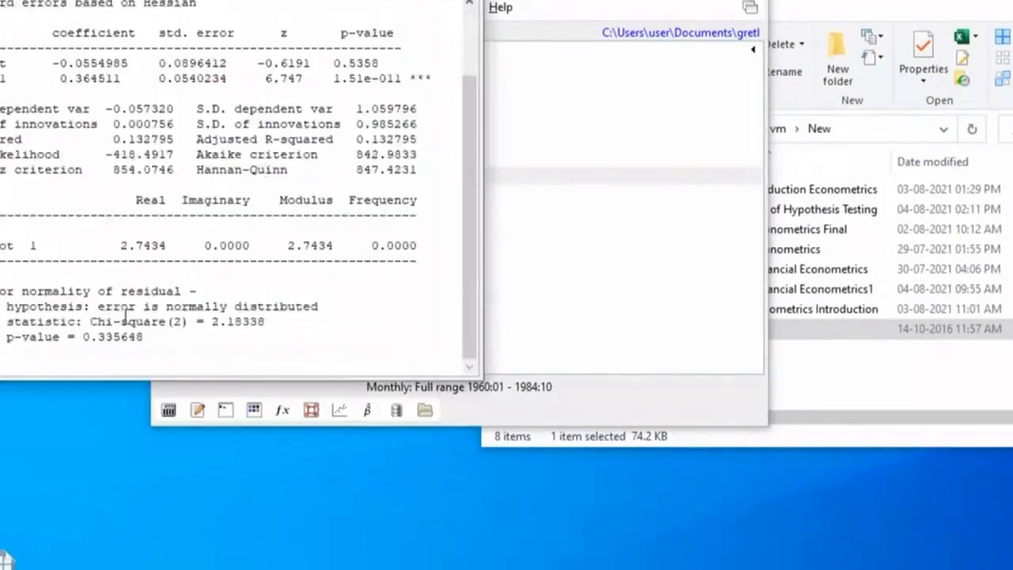
{"action": "scroll", "coordinate": [118, 309], "scroll_direction": "up", "scroll_amount": 2}
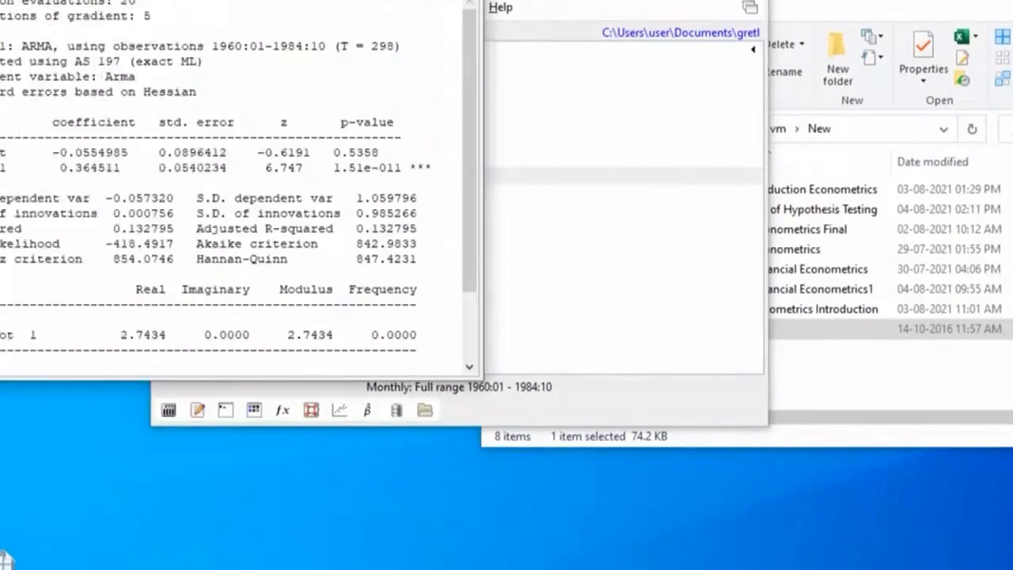
{"action": "left_click", "coordinate": [29, 1]}
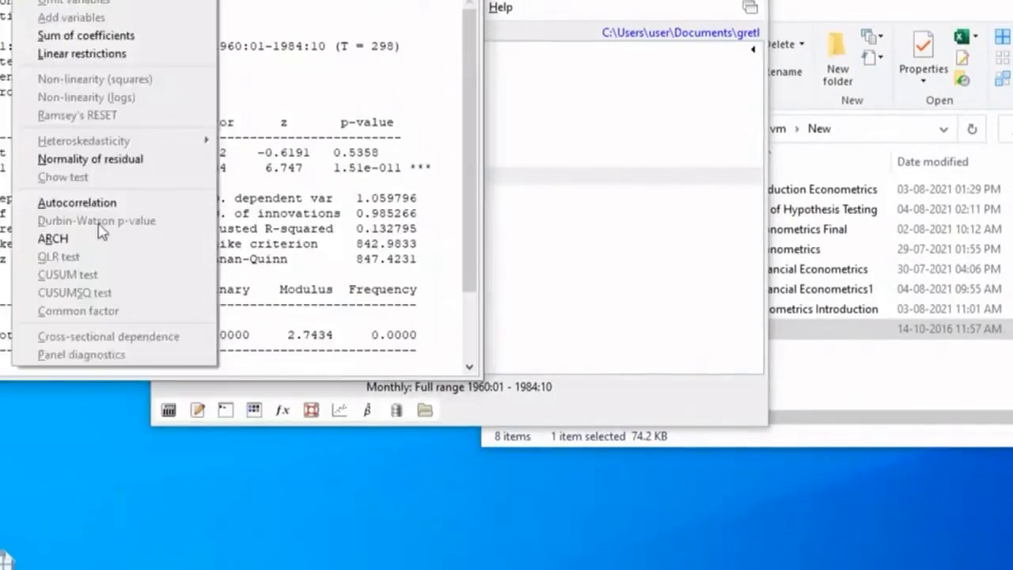
{"action": "left_click", "coordinate": [100, 205]}
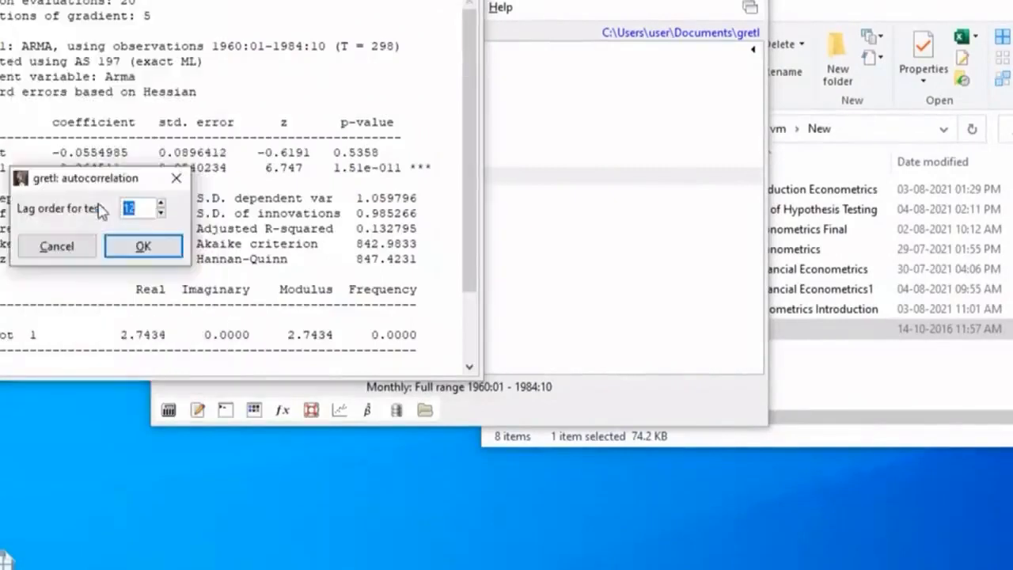
{"action": "left_click", "coordinate": [143, 248]}
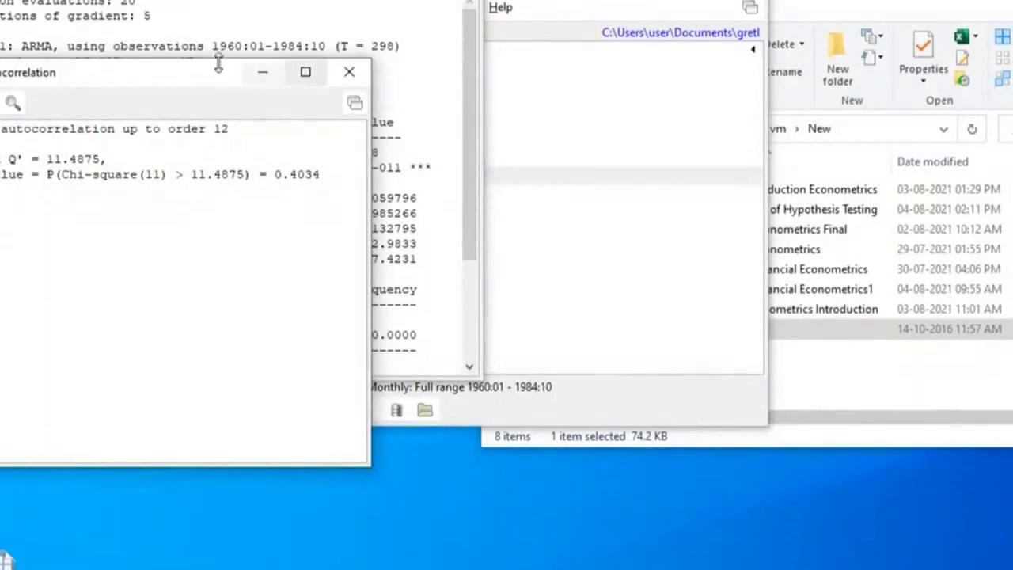
{"action": "left_click_drag", "start_coordinate": [198, 79], "coordinate": [669, 101]}
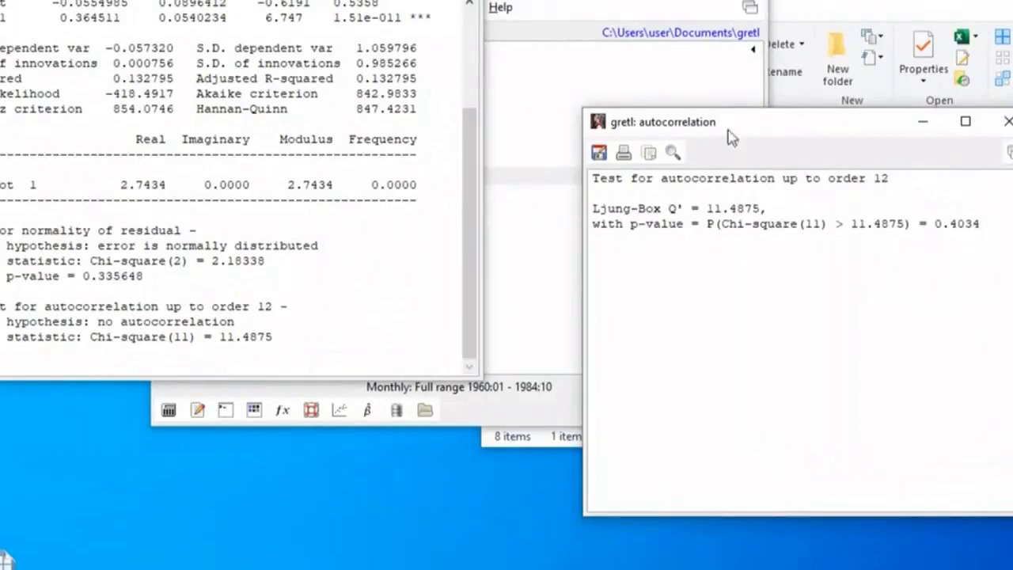
{"action": "left_click_drag", "start_coordinate": [727, 130], "coordinate": [572, 0]}
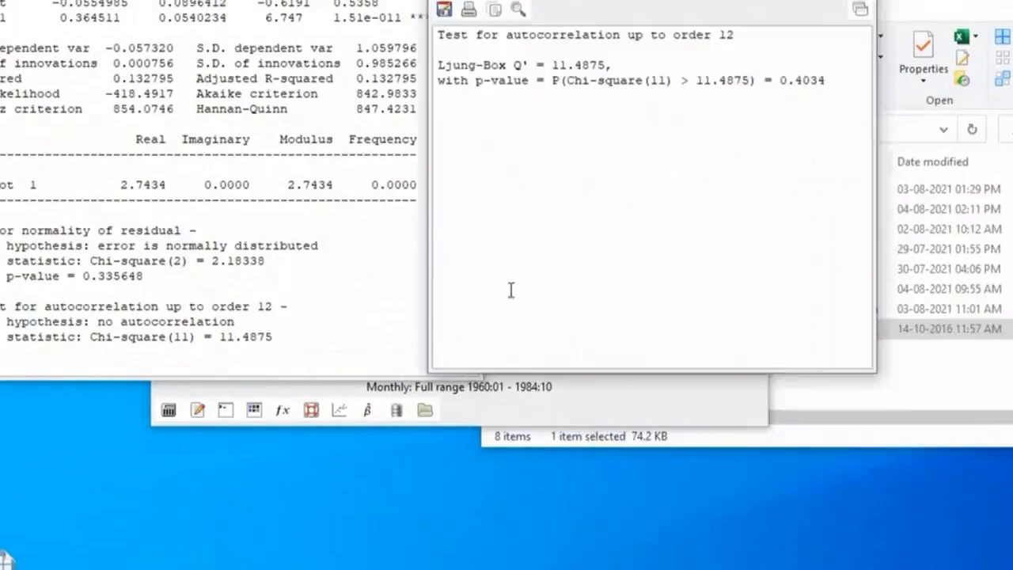
{"action": "left_click_drag", "start_coordinate": [685, 0], "coordinate": [163, 74]}
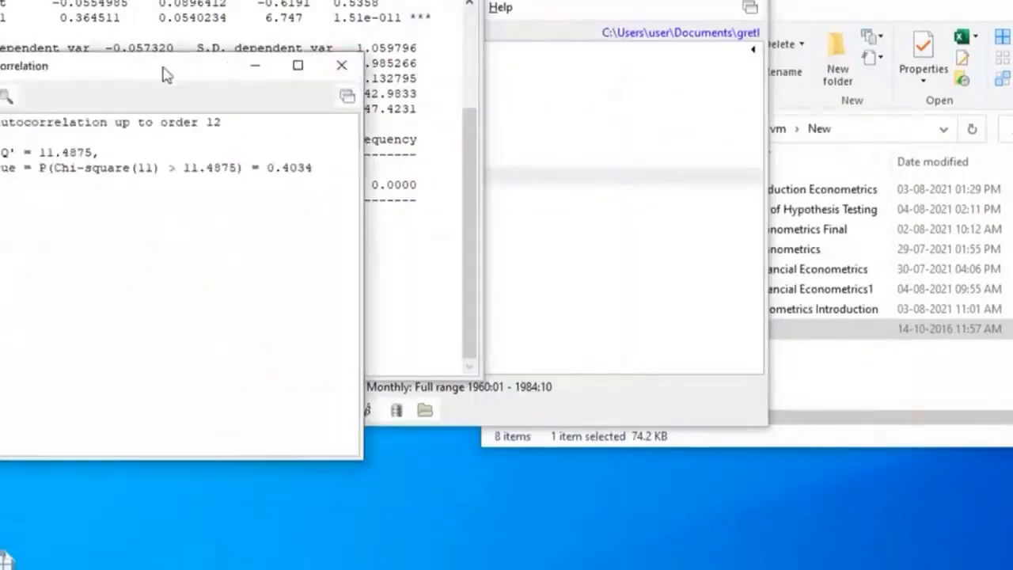
{"action": "left_click", "coordinate": [342, 69]}
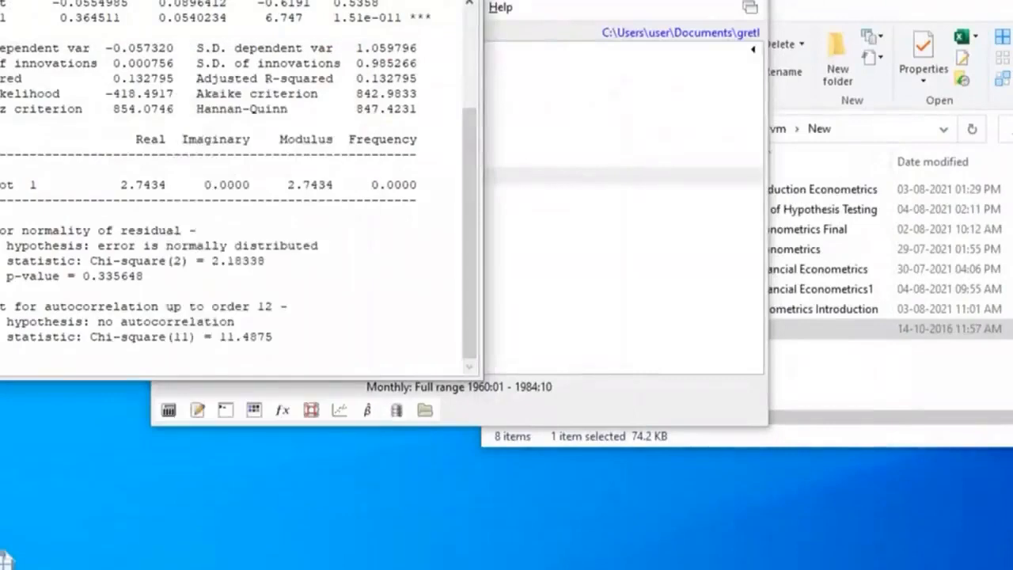
Run the ARCH test of order 12 on the AR(1) model's residuals, examine its p-value, and close the output
{"action": "left_click", "coordinate": [30, 0]}
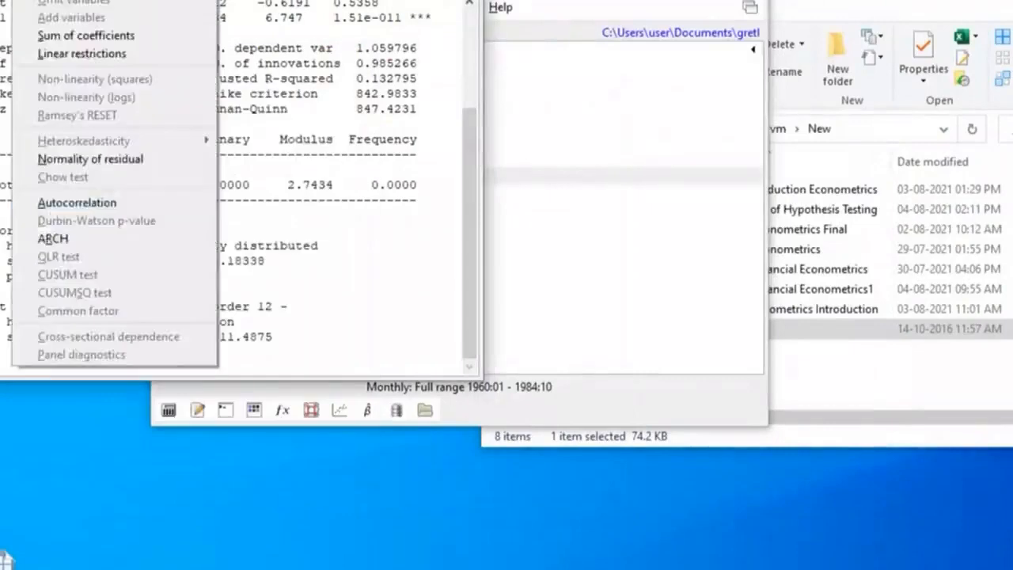
{"action": "left_click", "coordinate": [70, 240]}
{"action": "left_click", "coordinate": [130, 282]}
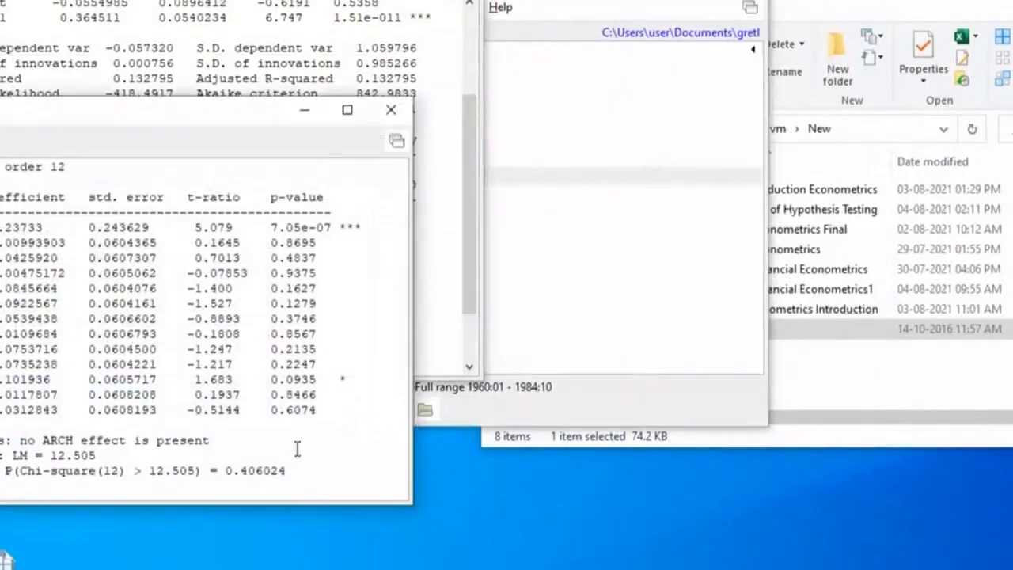
{"action": "left_click", "coordinate": [392, 114]}
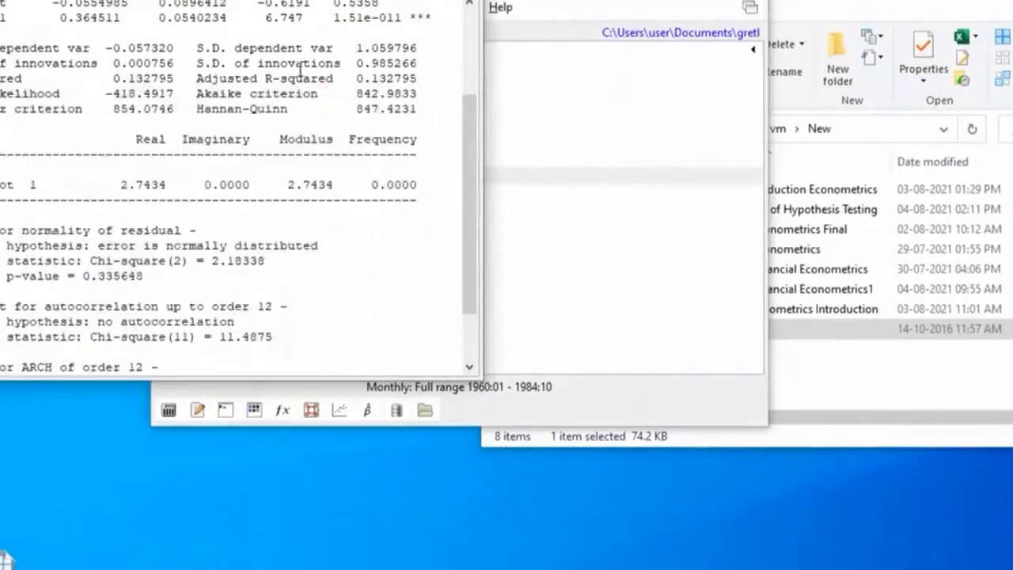
{"action": "scroll", "coordinate": [295, 71], "scroll_direction": "up", "scroll_amount": 2}
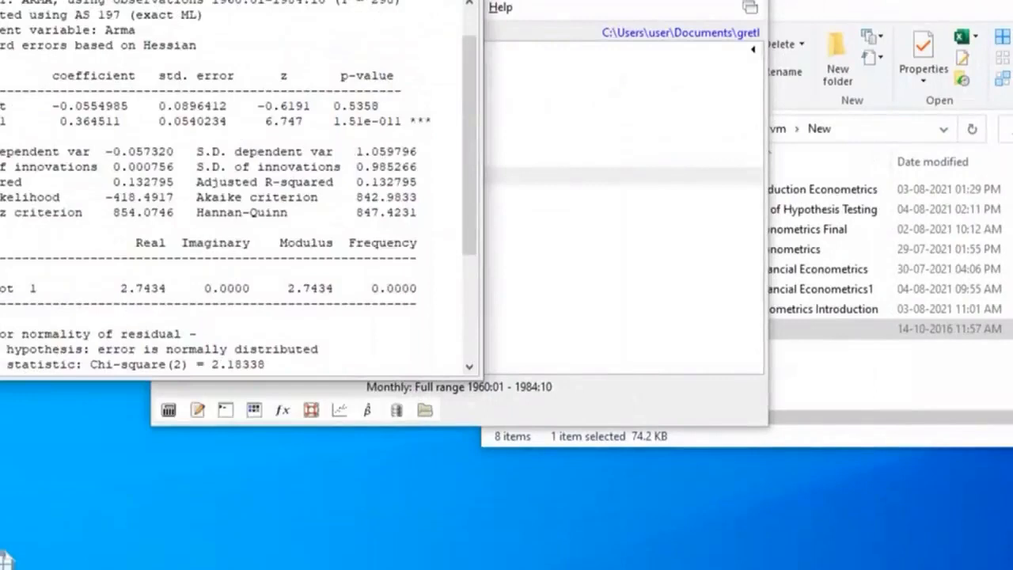
Estimate a second ARIMA model for Arma with non-seasonal AR order 1, MA order 1, a constant and exact maximum likelihood, keeping the first model open
{"action": "left_click_drag", "start_coordinate": [295, 0], "coordinate": [66, 14]}
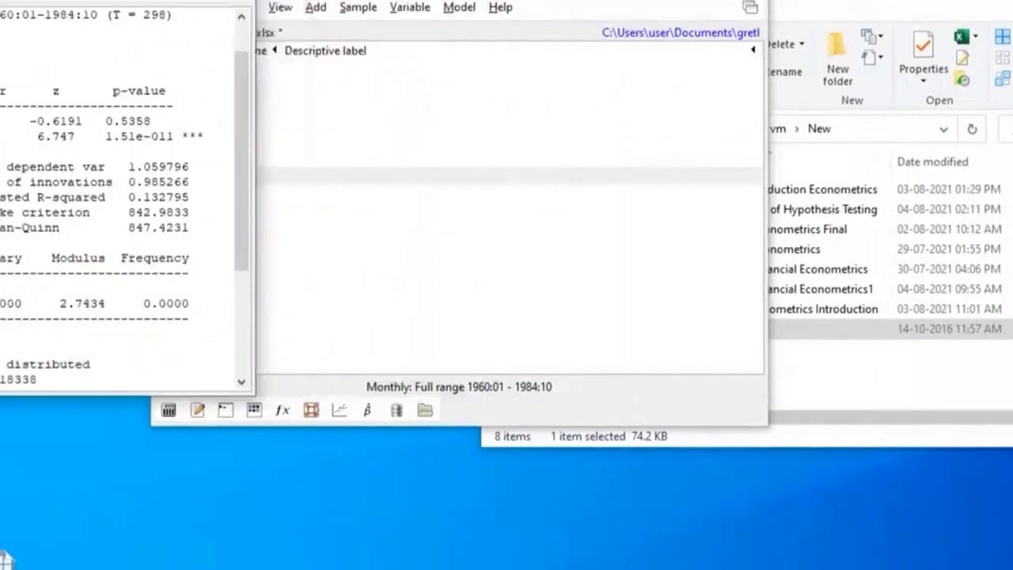
{"action": "left_click_drag", "start_coordinate": [500, 0], "coordinate": [617, 0]}
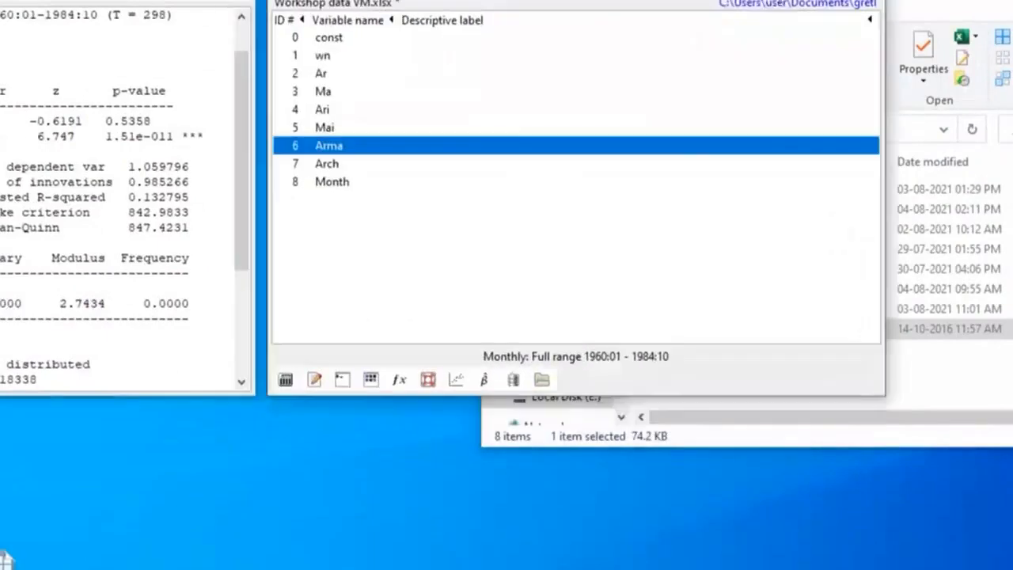
{"action": "left_click", "coordinate": [571, 0]}
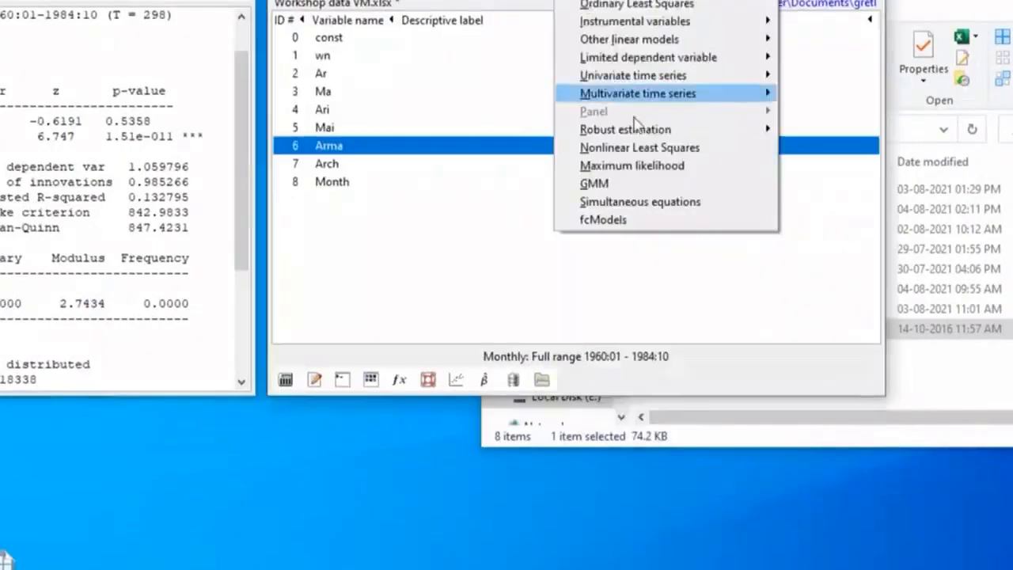
{"action": "mouse_move", "coordinate": [639, 78]}
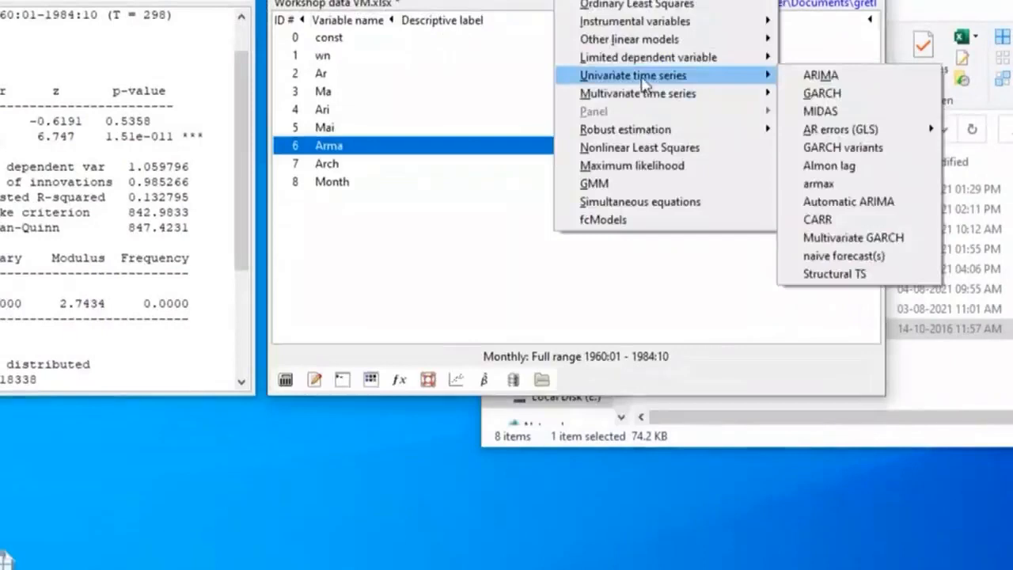
{"action": "left_click", "coordinate": [838, 79]}
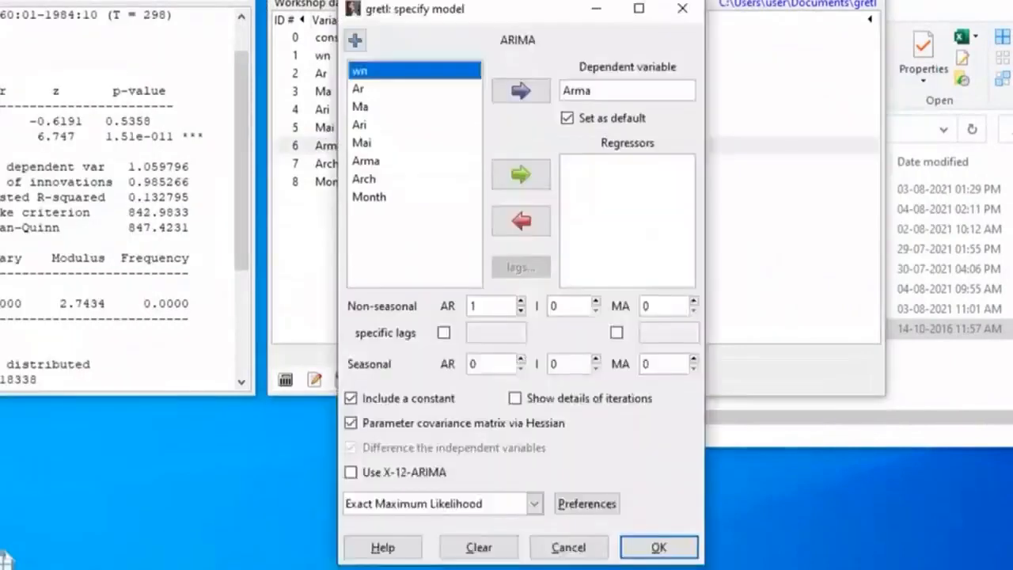
{"action": "left_click_drag", "start_coordinate": [539, 8], "coordinate": [545, 0]}
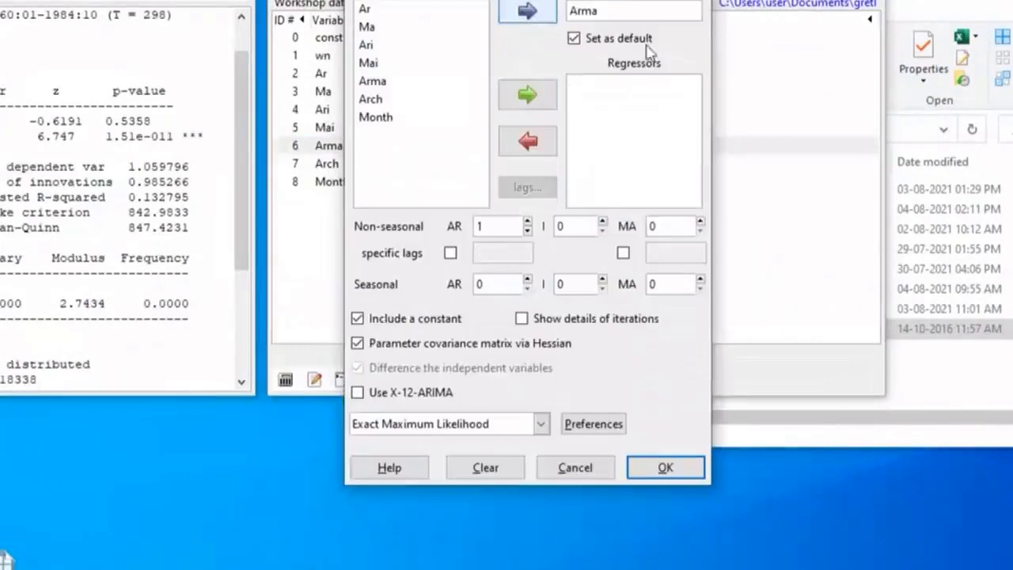
{"action": "left_click", "coordinate": [700, 222]}
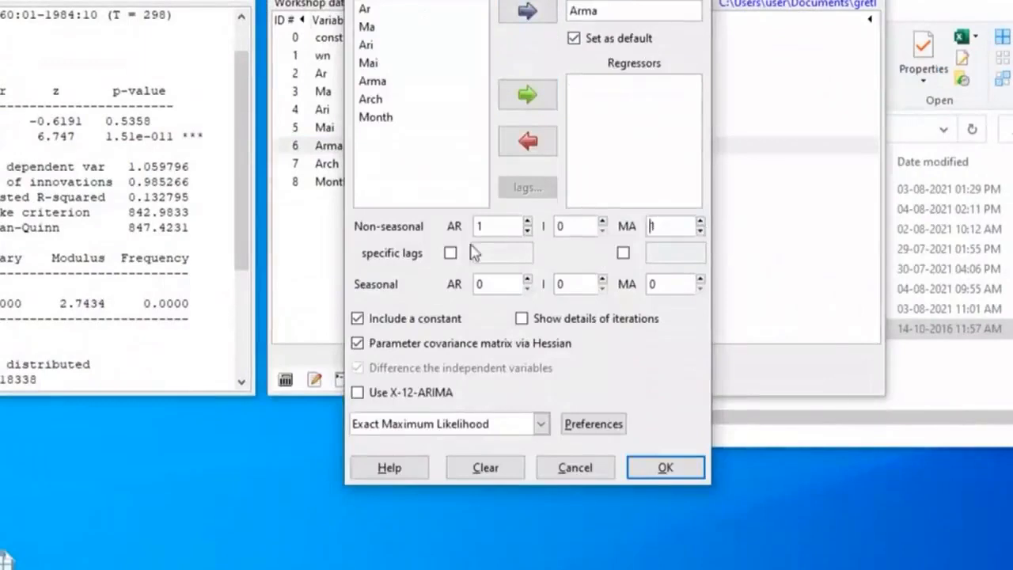
{"action": "left_click", "coordinate": [686, 228]}
{"action": "left_click", "coordinate": [663, 467]}
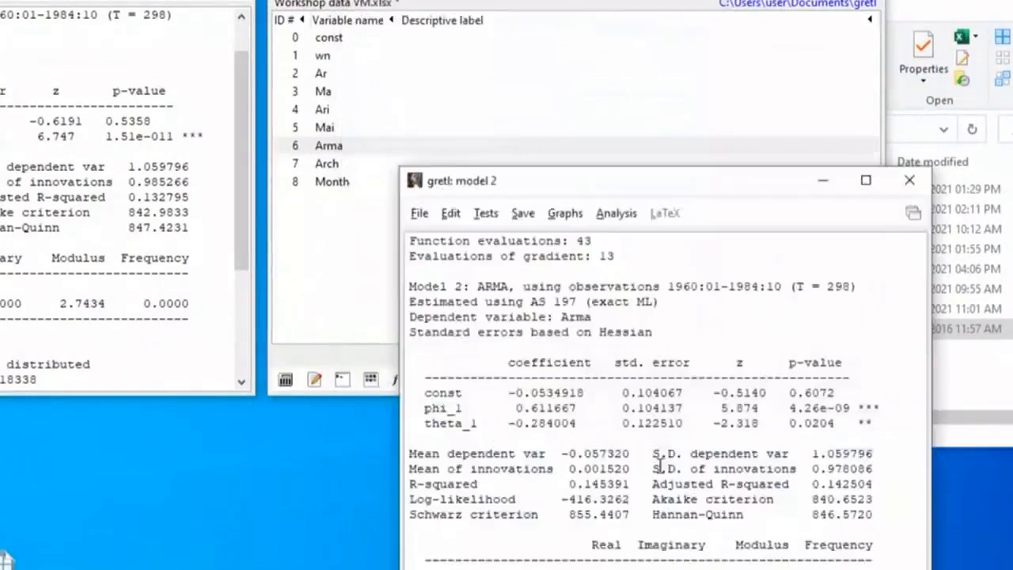
{"action": "left_click_drag", "start_coordinate": [704, 184], "coordinate": [534, 0]}
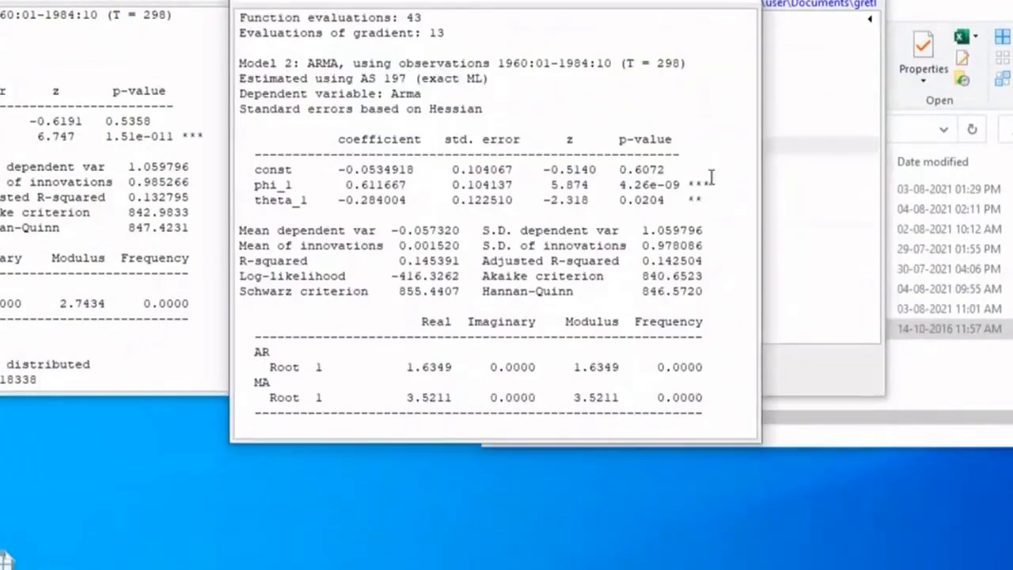
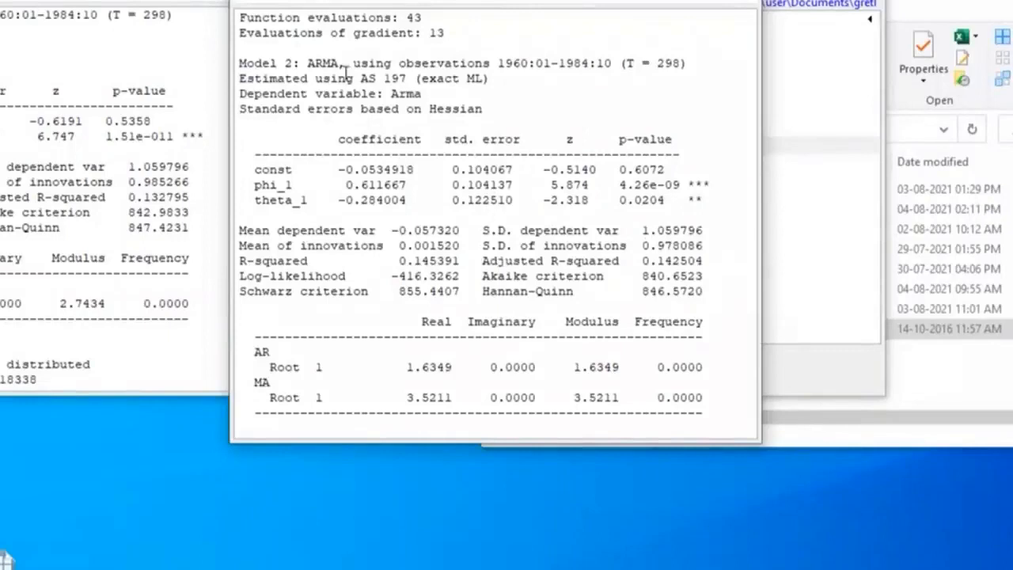
Test the ARMA(1,1) model's residuals for normality, examine the histogram and frequency distribution, and close both outputs
{"action": "left_click", "coordinate": [319, 3]}
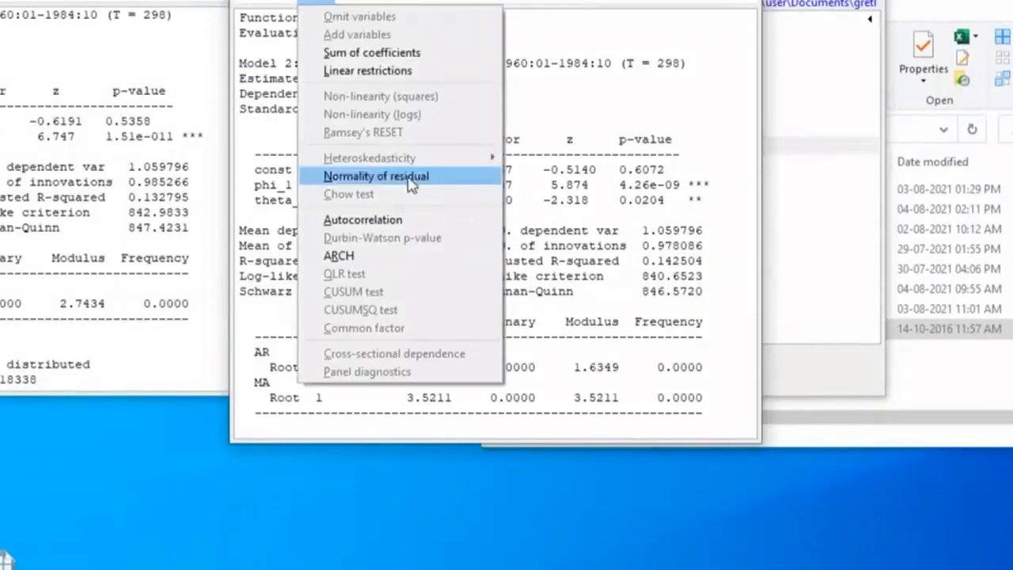
{"action": "left_click", "coordinate": [437, 174]}
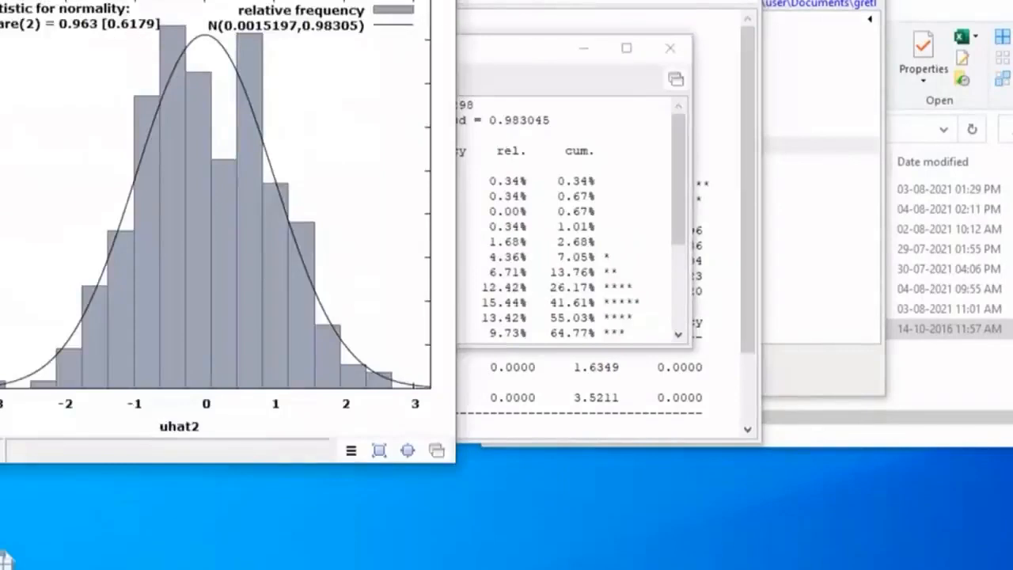
{"action": "left_click", "coordinate": [434, 1]}
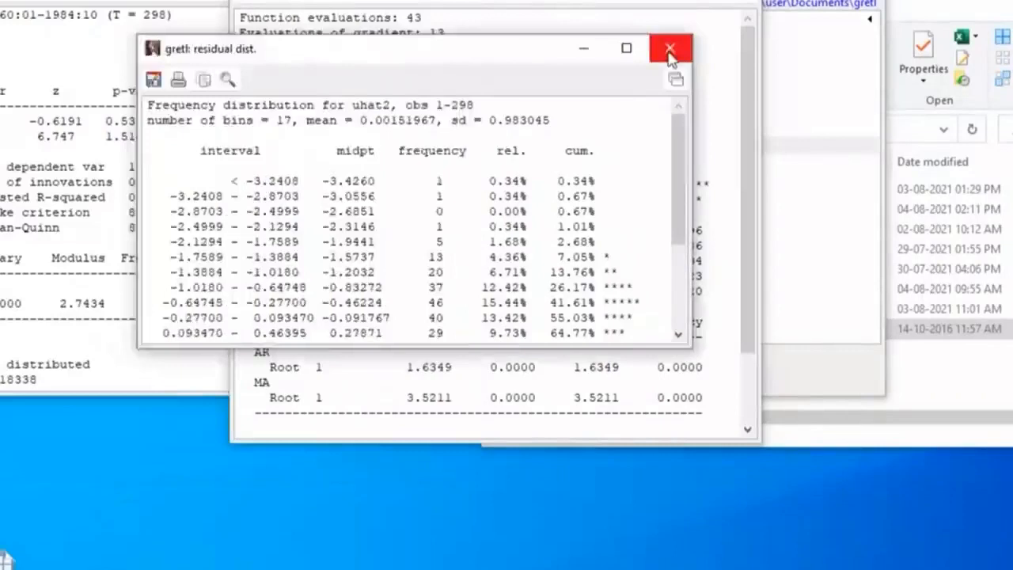
{"action": "left_click", "coordinate": [670, 50]}
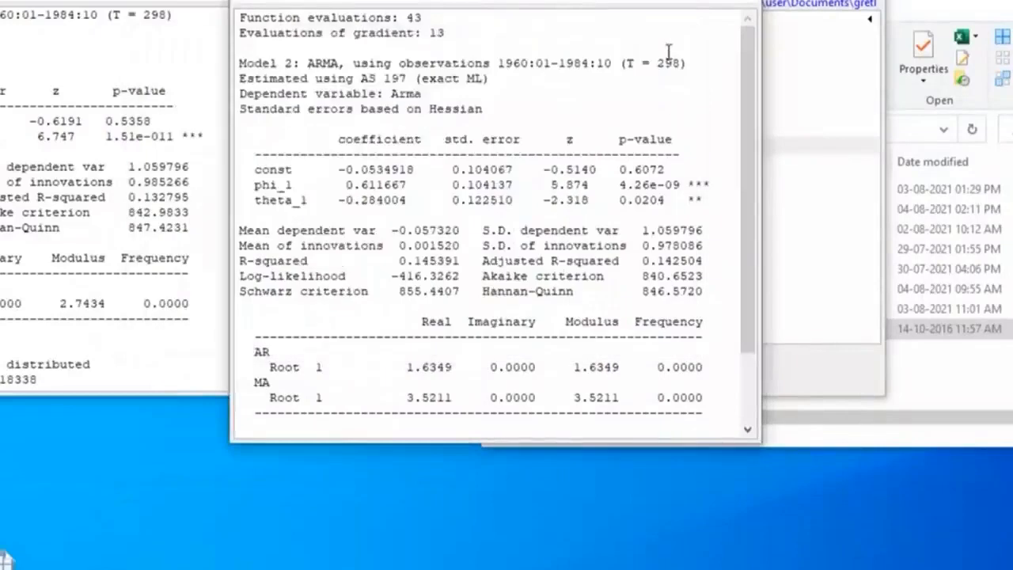
Test the ARMA(1,1) model's residuals for autocorrelation with lag order 12, examine the Ljung-Box p-value, and close the output
{"action": "left_click", "coordinate": [319, 3]}
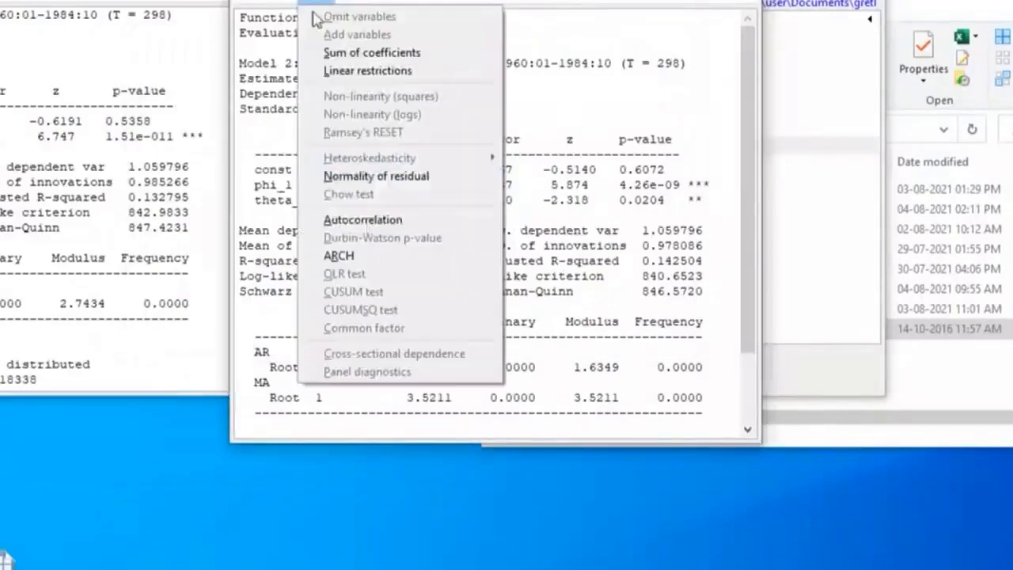
{"action": "left_click", "coordinate": [364, 219]}
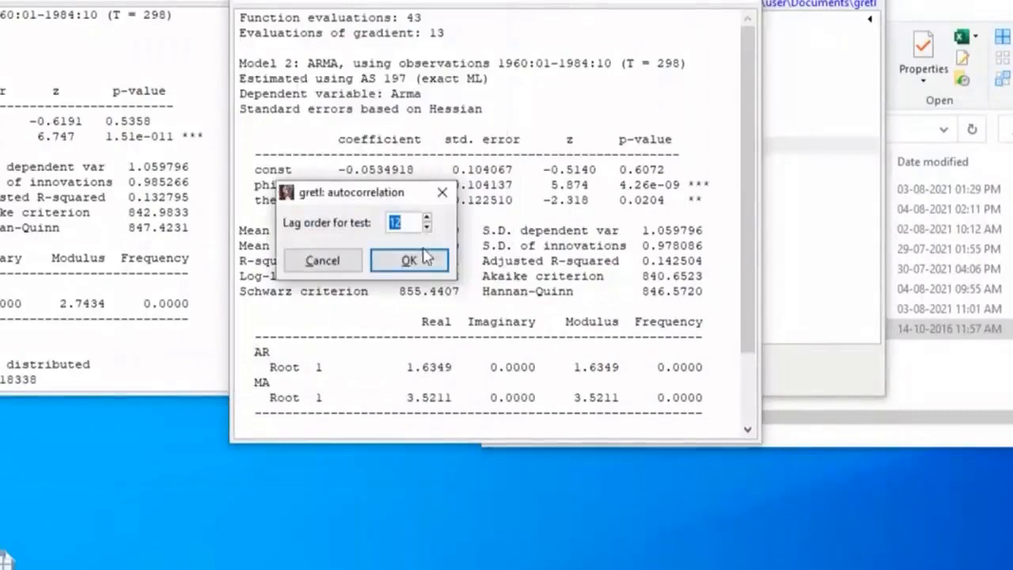
{"action": "left_click", "coordinate": [411, 268]}
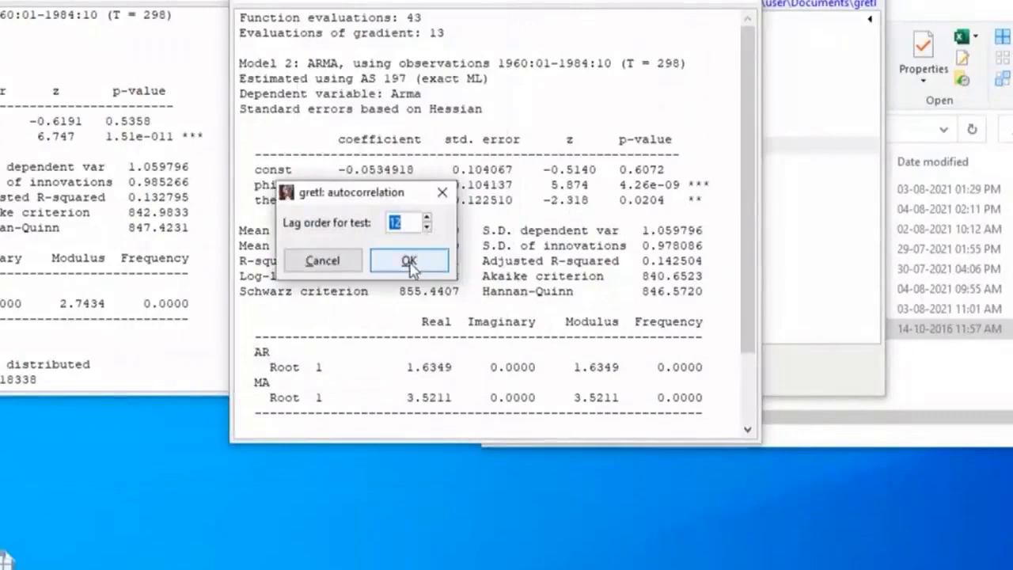
{"action": "left_click", "coordinate": [410, 265]}
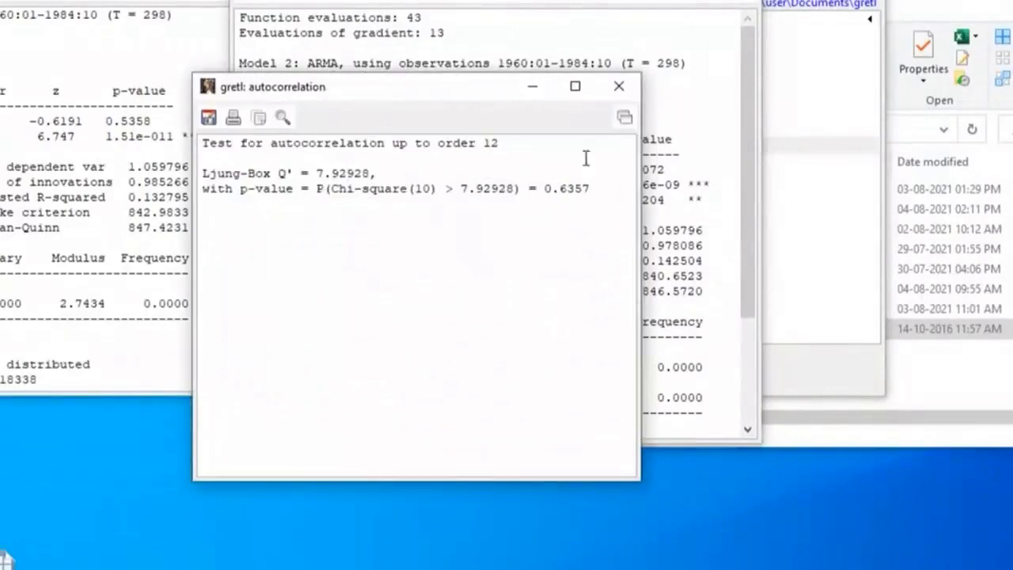
{"action": "left_click", "coordinate": [620, 89]}
Run the ARCH test of order 12 on the ARMA(1,1) model's residuals, examine its p-value, and close the output
{"action": "left_click", "coordinate": [310, 3]}
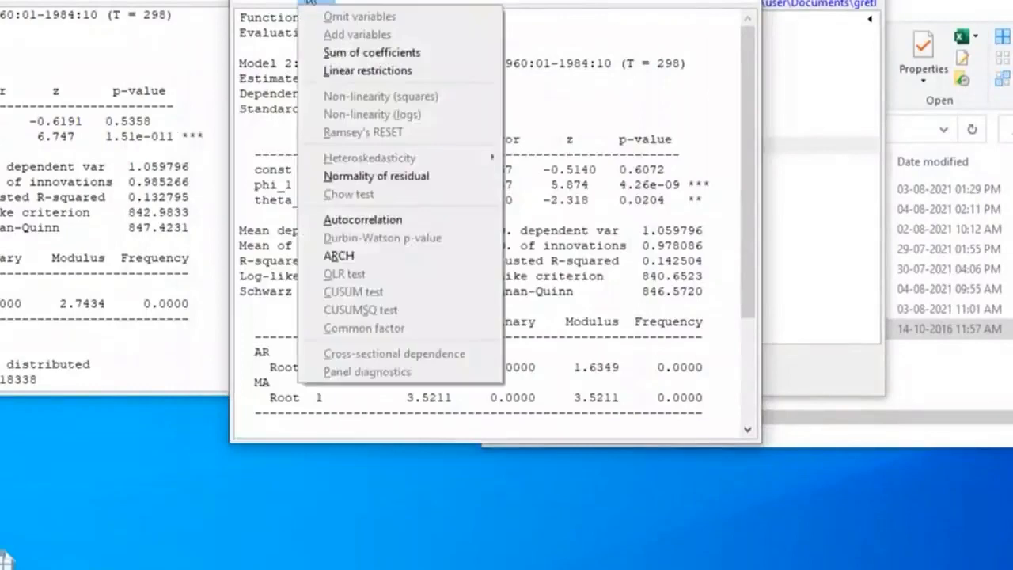
{"action": "left_click", "coordinate": [340, 255]}
{"action": "left_click", "coordinate": [410, 300]}
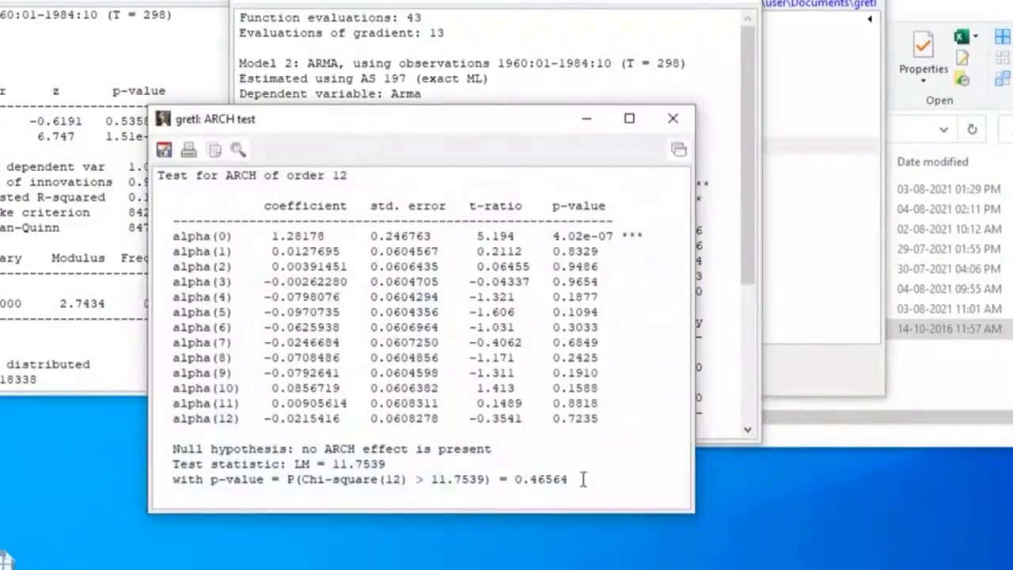
{"action": "left_click", "coordinate": [672, 120]}
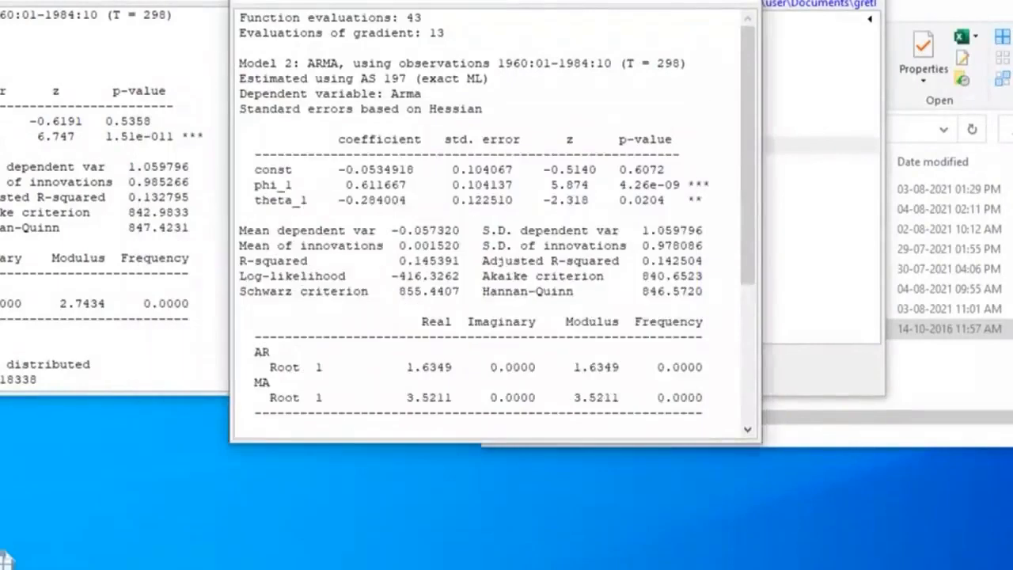
Arrange the AR(1) and ARMA(1,1) model outputs side by side and compare their coefficients, adjusted R-squared and information criteria
{"action": "left_click_drag", "start_coordinate": [491, 0], "coordinate": [523, 0]}
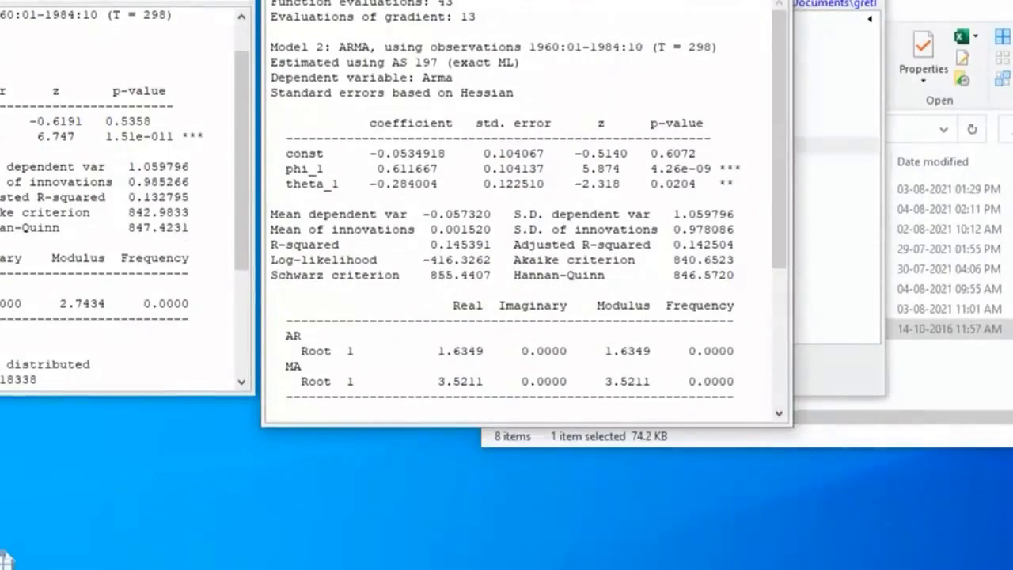
{"action": "left_click_drag", "start_coordinate": [127, 4], "coordinate": [135, 0]}
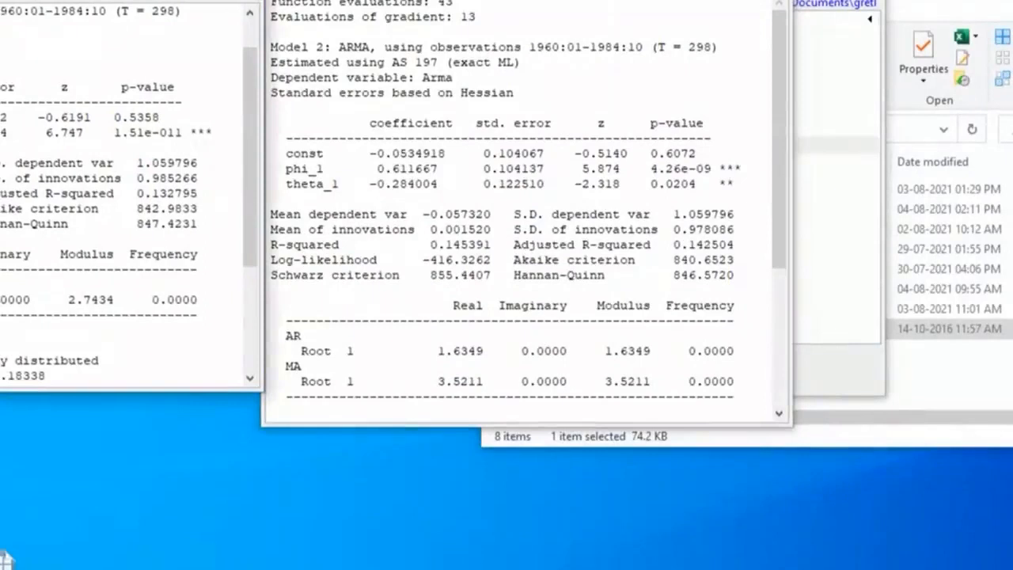
{"action": "left_click_drag", "start_coordinate": [136, 0], "coordinate": [172, 4]}
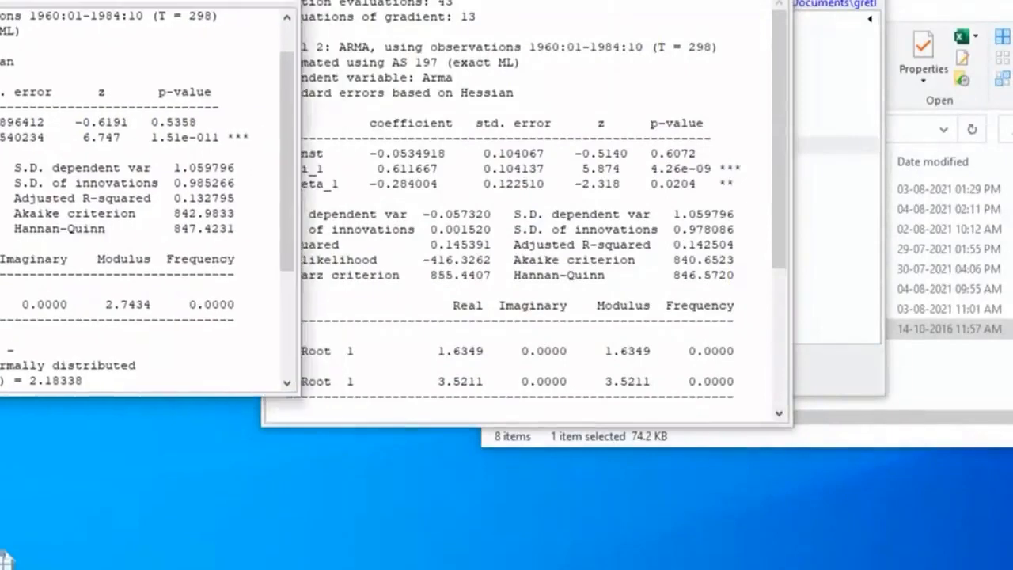
{"action": "left_click_drag", "start_coordinate": [507, 0], "coordinate": [548, 4]}
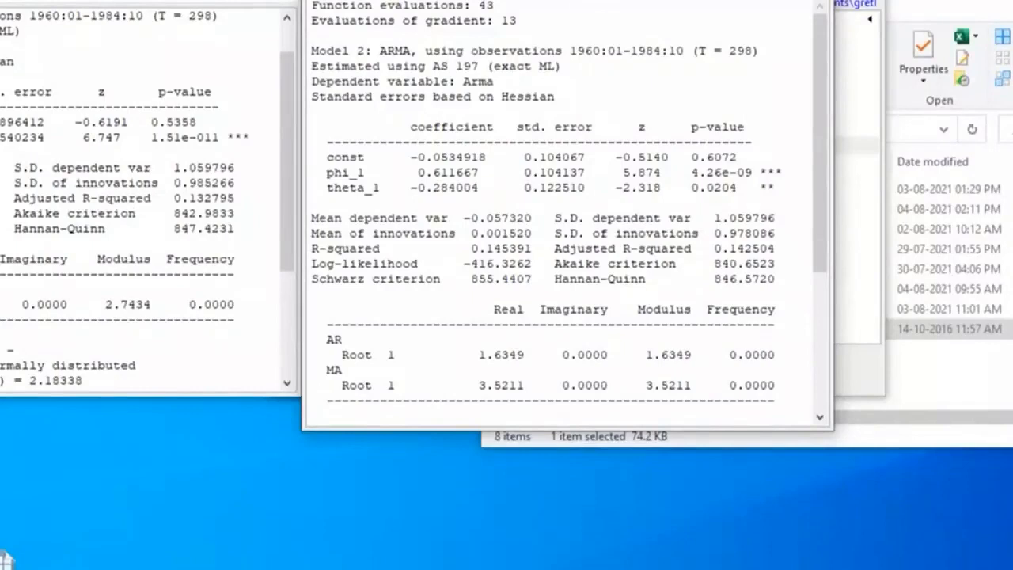
Close the ARMA(1,1) and AR(1) model outputs to return to the variable list
{"action": "left_click_drag", "start_coordinate": [554, 1], "coordinate": [420, 62]}
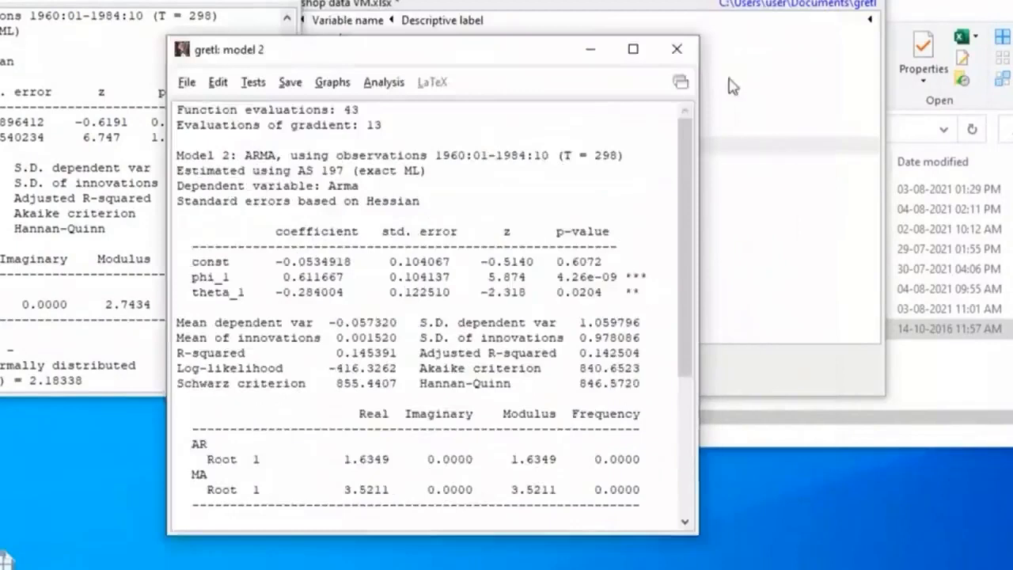
{"action": "left_click", "coordinate": [675, 52]}
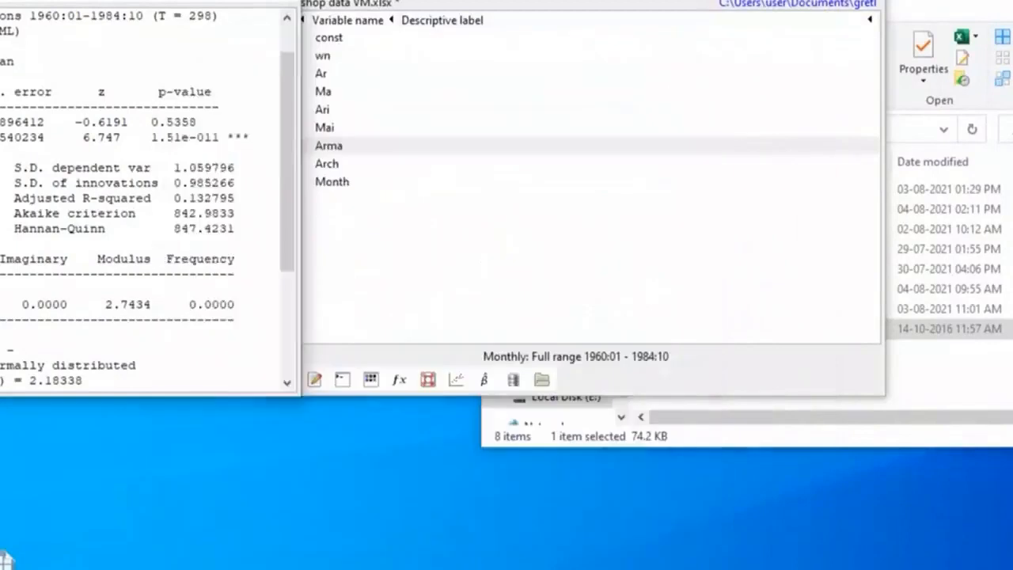
{"action": "left_click", "coordinate": [282, 0]}
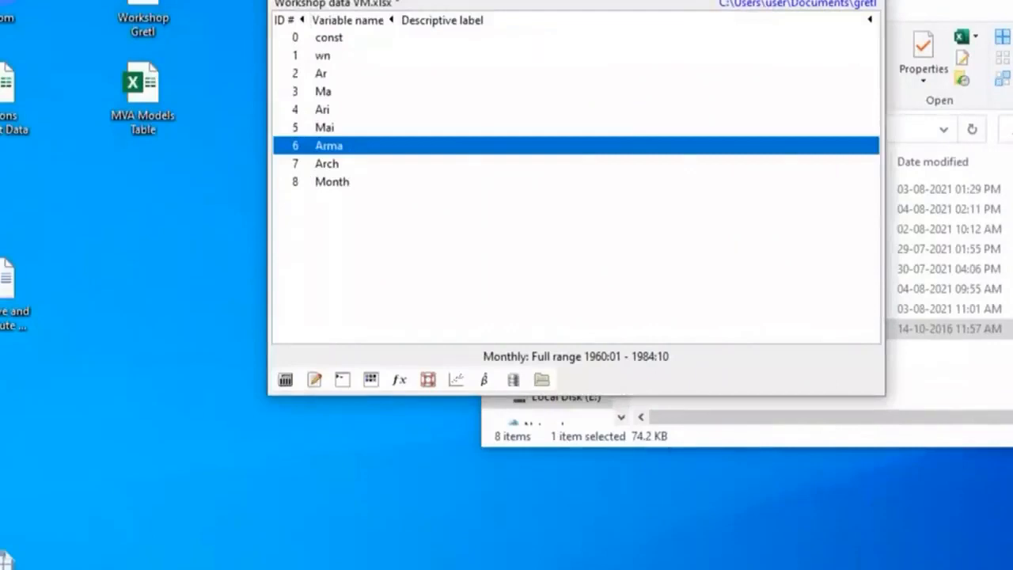
{"action": "left_click", "coordinate": [573, 0]}
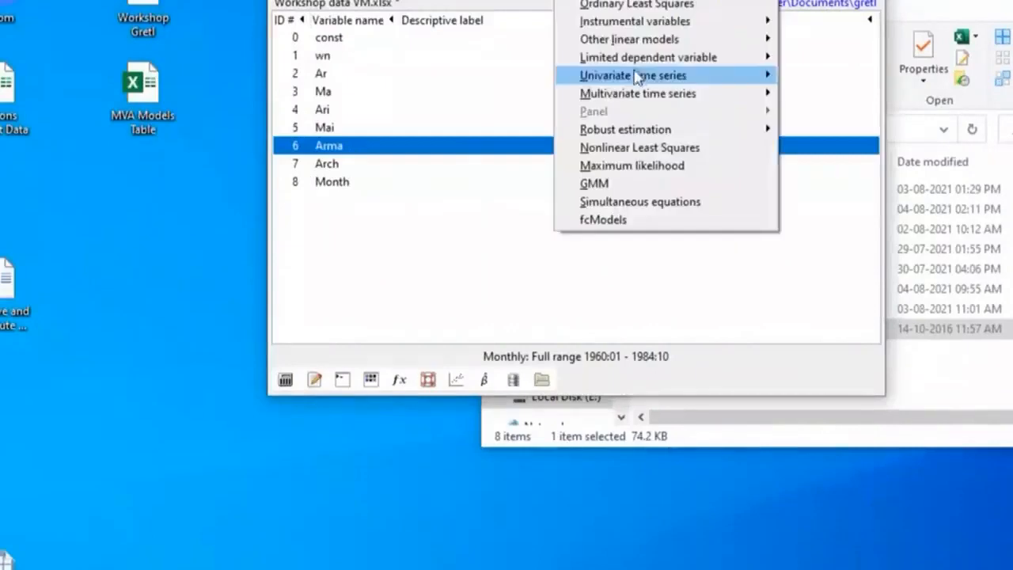
{"action": "mouse_move", "coordinate": [639, 76]}
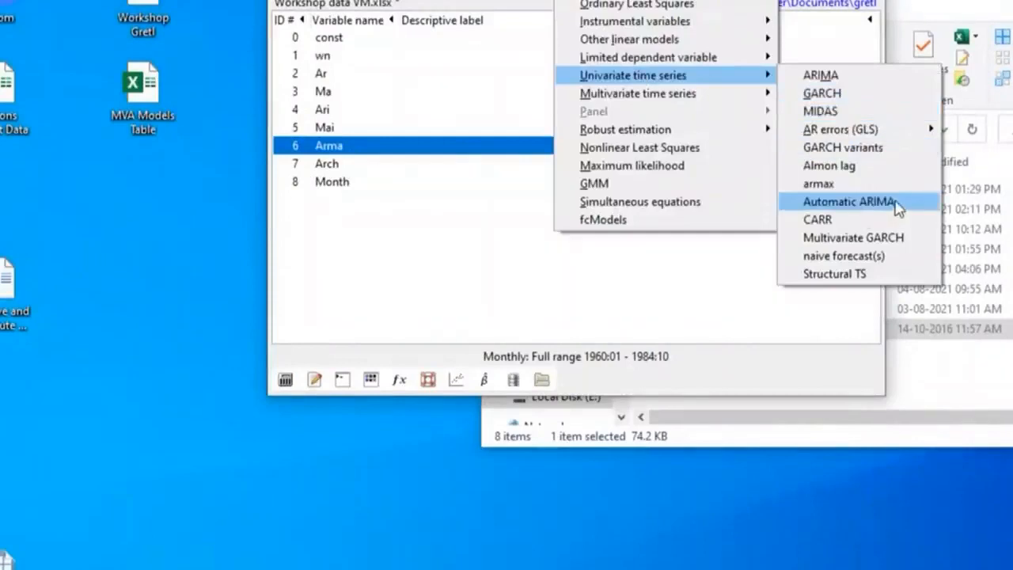
{"action": "left_click", "coordinate": [683, 292]}
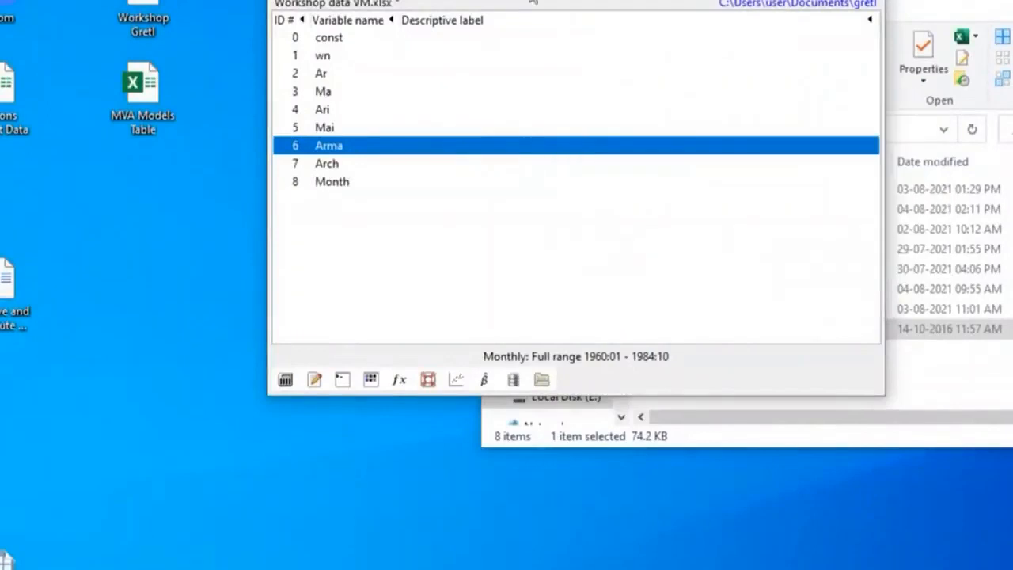
{"action": "right_click", "coordinate": [499, 145]}
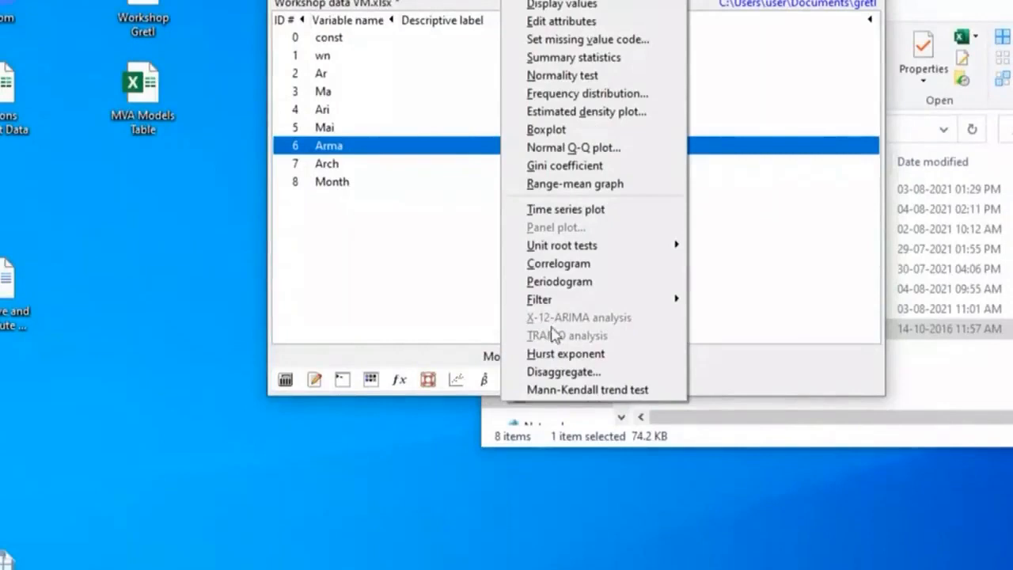
{"action": "left_click", "coordinate": [756, 247]}
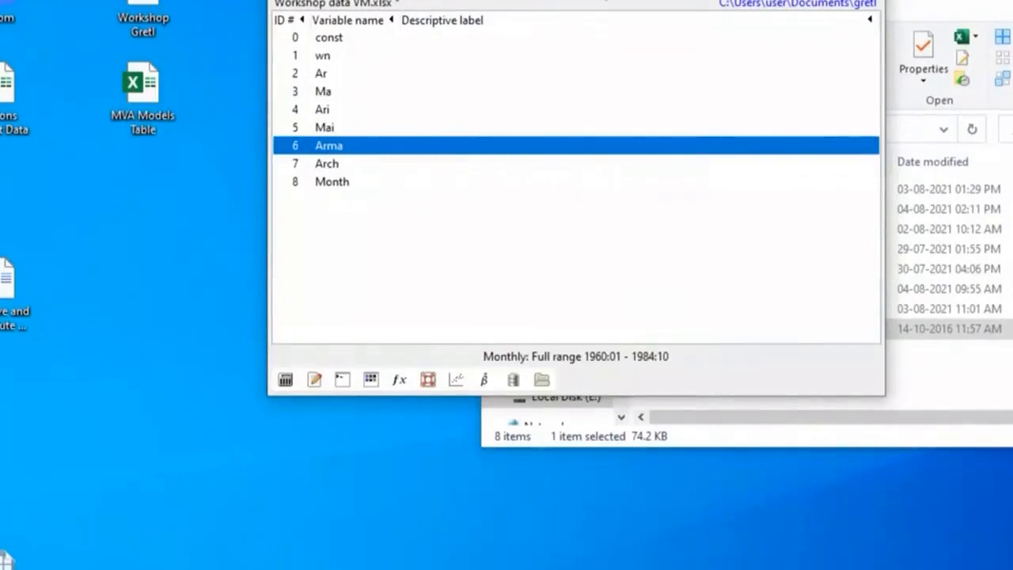
Run Automatic ARIMA on Arma with AR 1–4, differencing 0–1, MA 0–1, no seasonal terms and an intercept, and examine the criteria table
{"action": "left_click", "coordinate": [573, 0]}
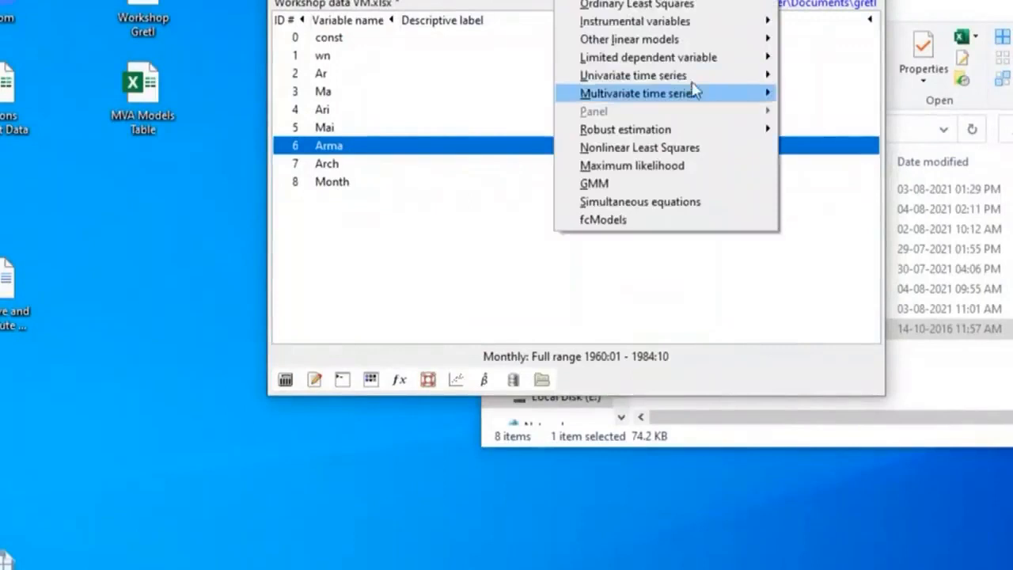
{"action": "mouse_move", "coordinate": [696, 76]}
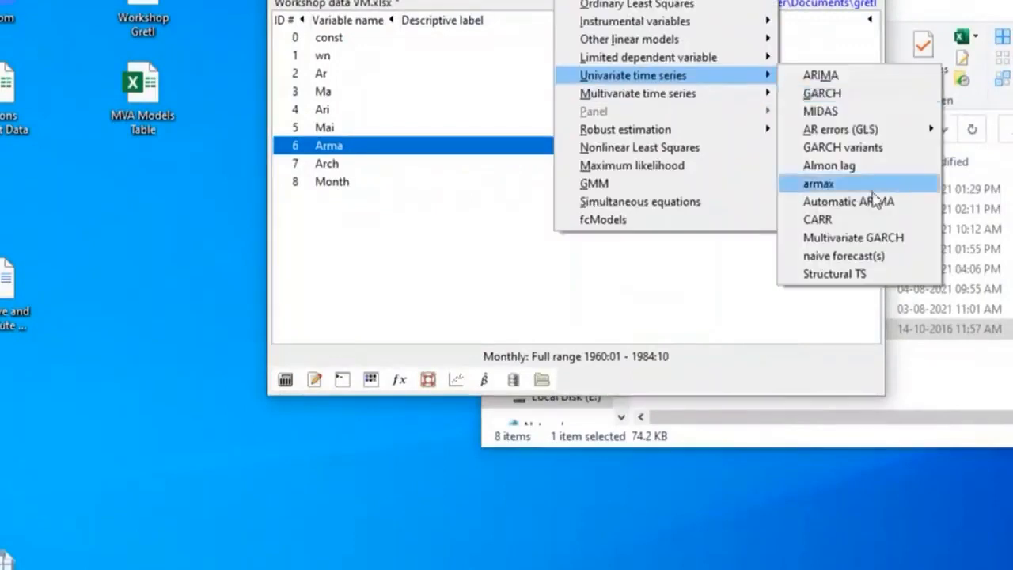
{"action": "left_click", "coordinate": [872, 208]}
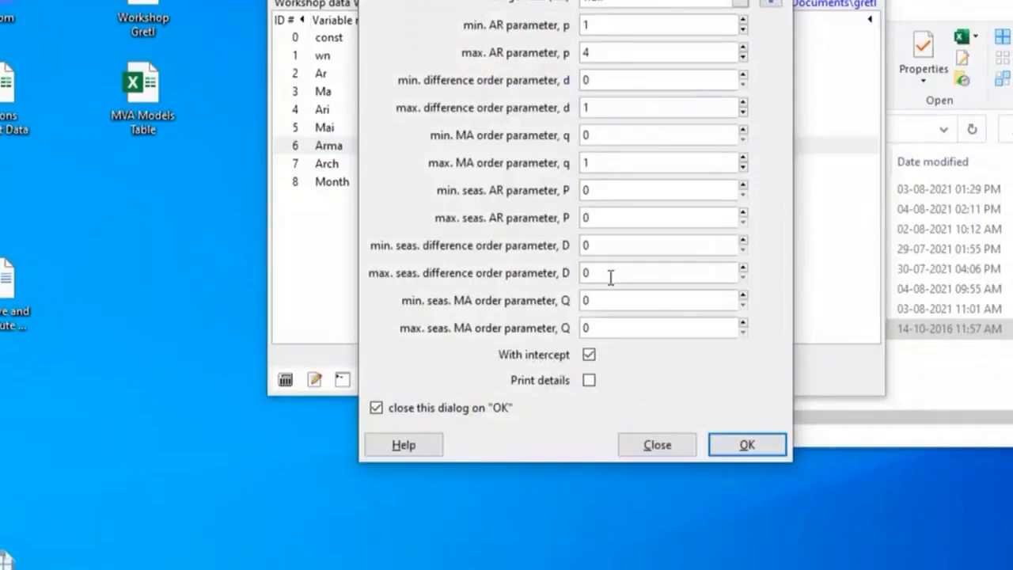
{"action": "left_click", "coordinate": [747, 445]}
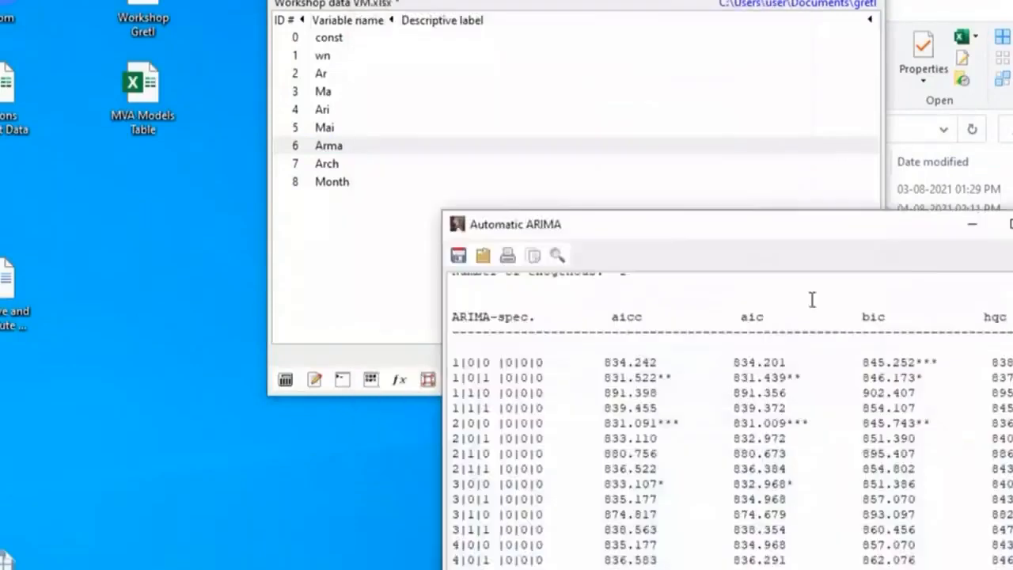
{"action": "left_click_drag", "start_coordinate": [816, 235], "coordinate": [514, 2]}
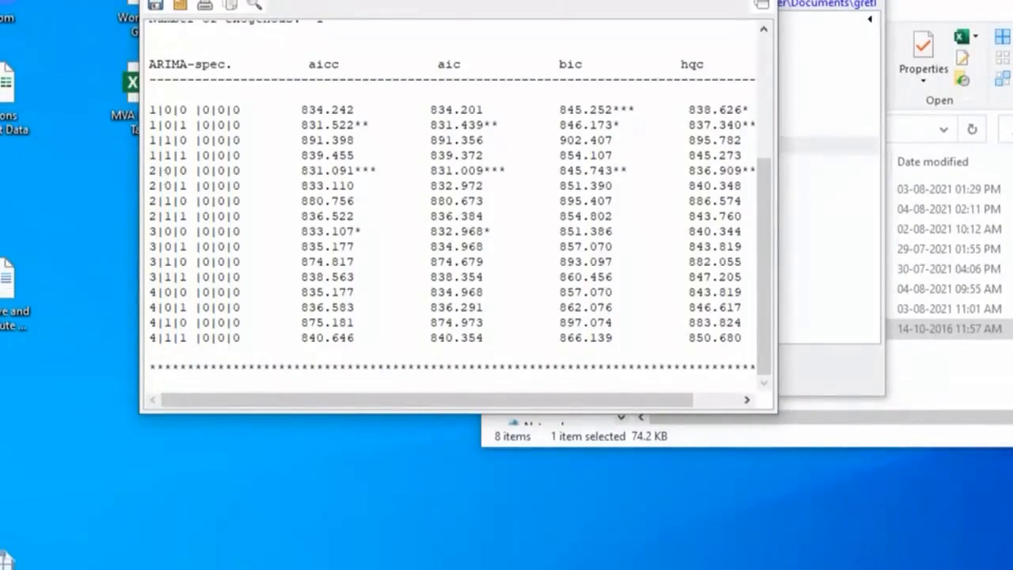
{"action": "left_click_drag", "start_coordinate": [534, 0], "coordinate": [438, 190]}
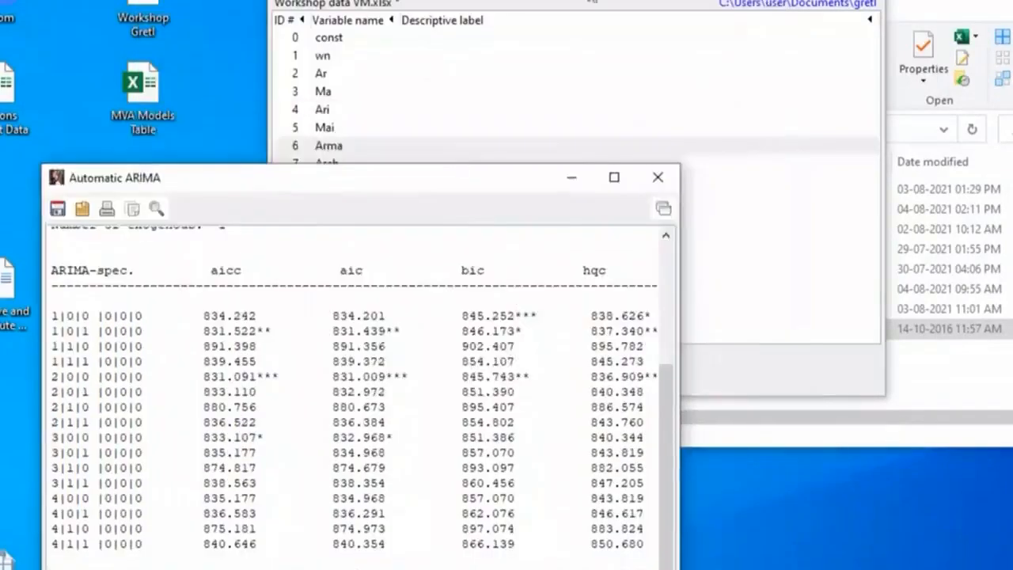
Estimate an ARIMA model for Arma with non-seasonal AR order 2, MA order 0, a constant and exact maximum likelihood, and examine the results
{"action": "left_click", "coordinate": [573, 0]}
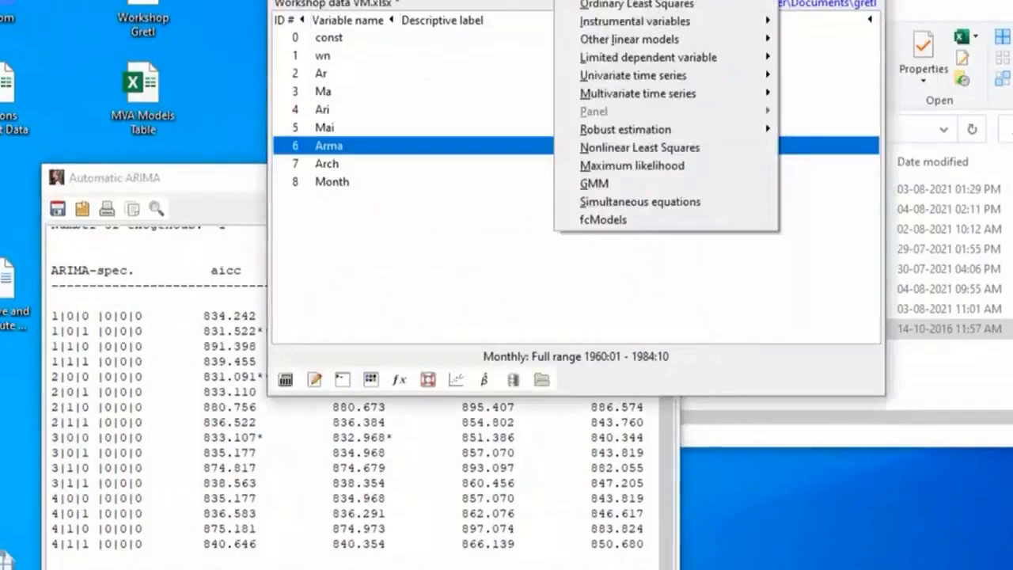
{"action": "mouse_move", "coordinate": [620, 79]}
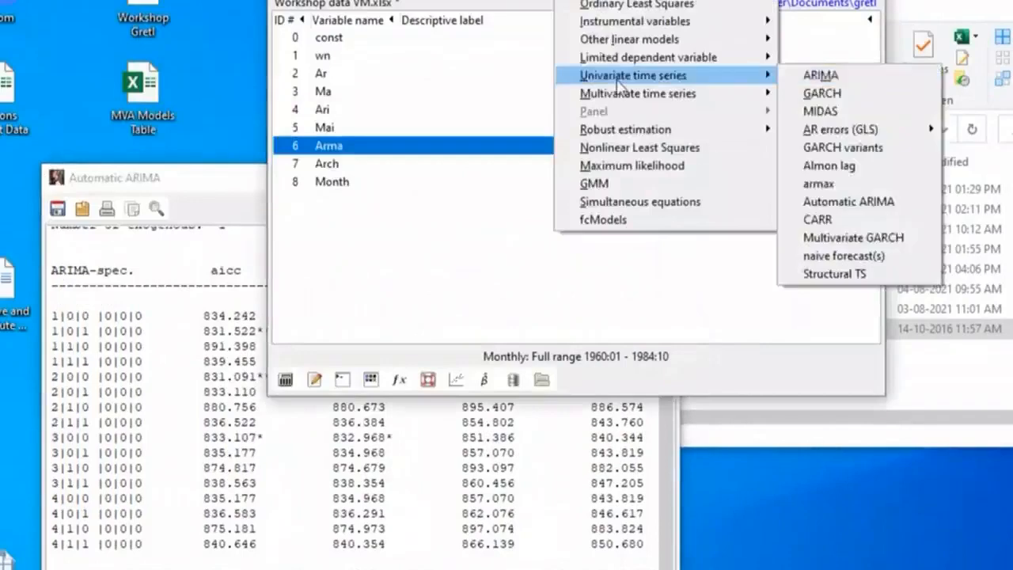
{"action": "left_click", "coordinate": [856, 77]}
{"action": "left_click_drag", "start_coordinate": [79, 0], "coordinate": [437, 0]}
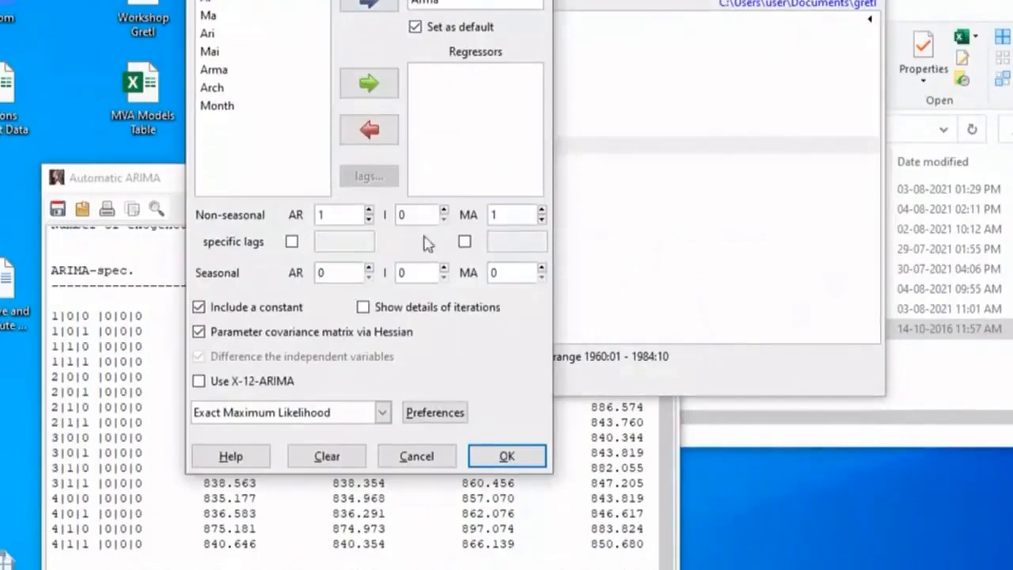
{"action": "left_click", "coordinate": [369, 211]}
{"action": "left_click", "coordinate": [542, 220]}
{"action": "left_click", "coordinate": [507, 457]}
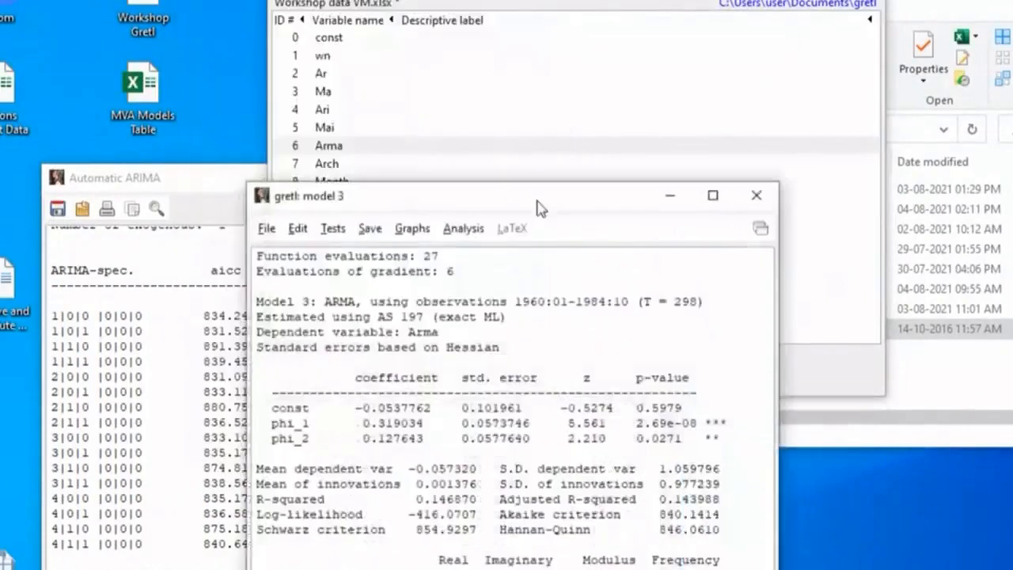
{"action": "left_click_drag", "start_coordinate": [535, 205], "coordinate": [574, 0]}
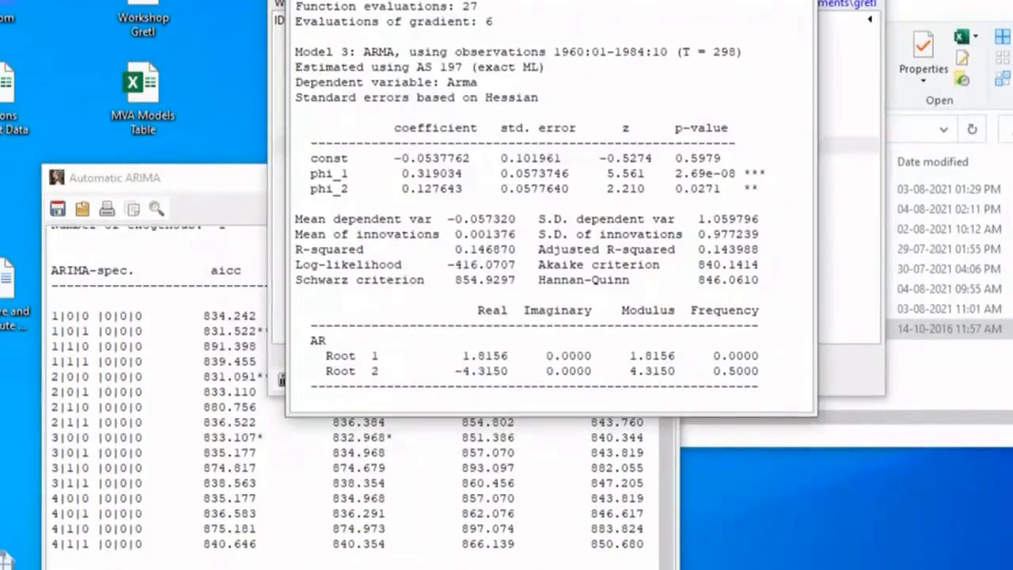
Test the AR(2) model's residuals for normality, examine the histogram and frequency distribution, and close both outputs
{"action": "left_click", "coordinate": [370, 0]}
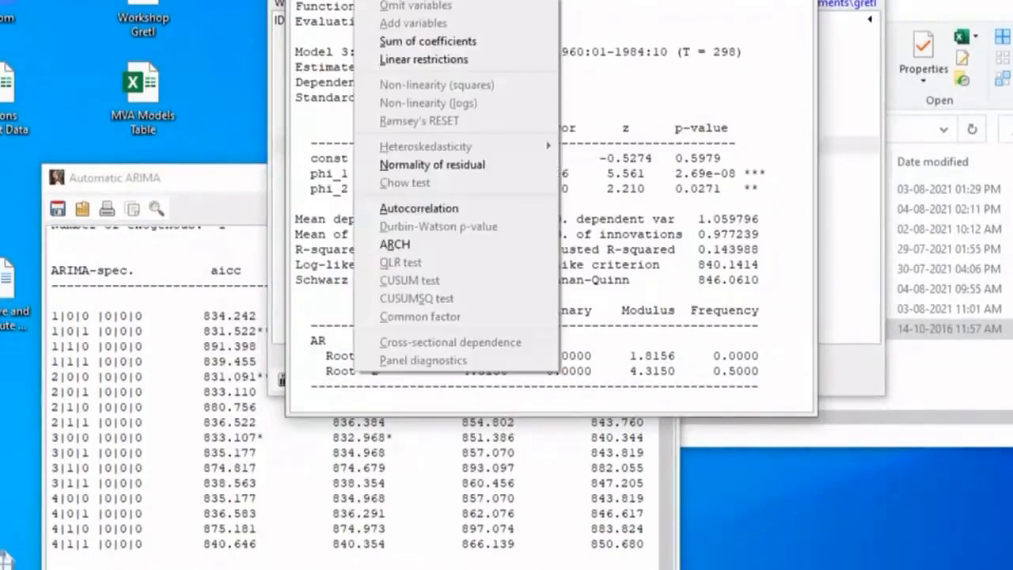
{"action": "left_click", "coordinate": [438, 174]}
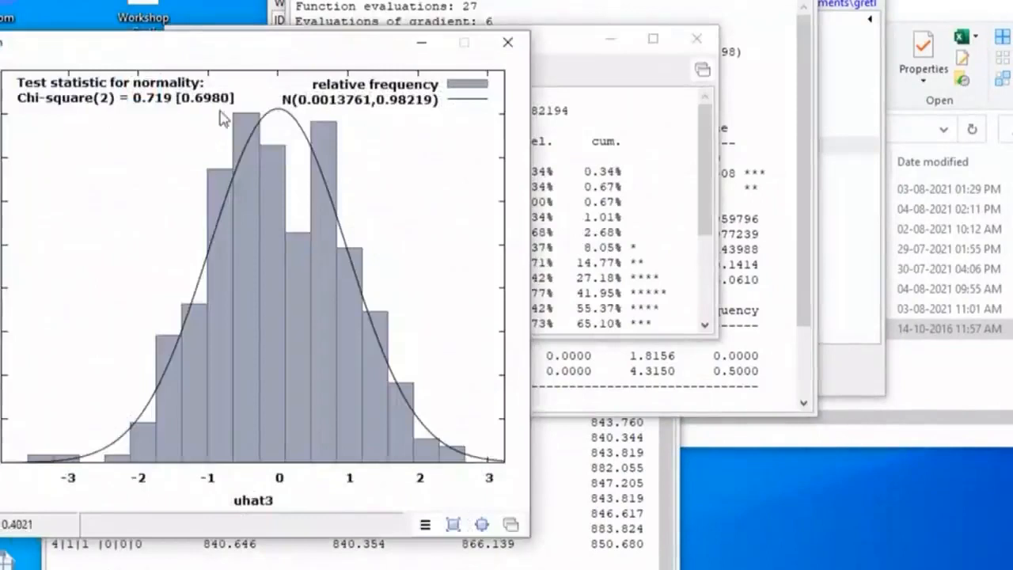
{"action": "left_click", "coordinate": [507, 43]}
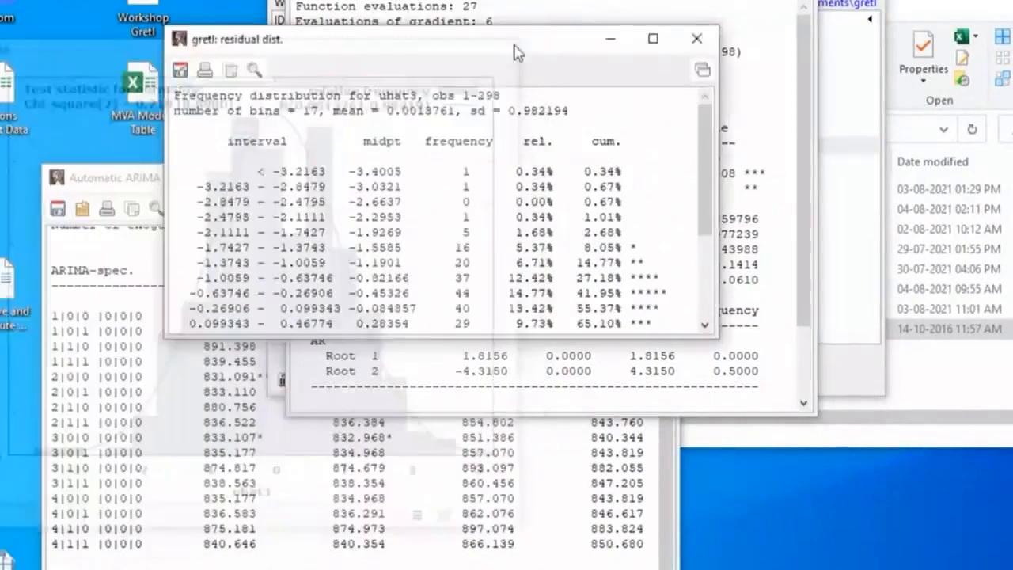
{"action": "left_click", "coordinate": [697, 39]}
Test the AR(2) model's residuals for autocorrelation up to lag order 12, and close the result after reading it
{"action": "left_click", "coordinate": [372, 4]}
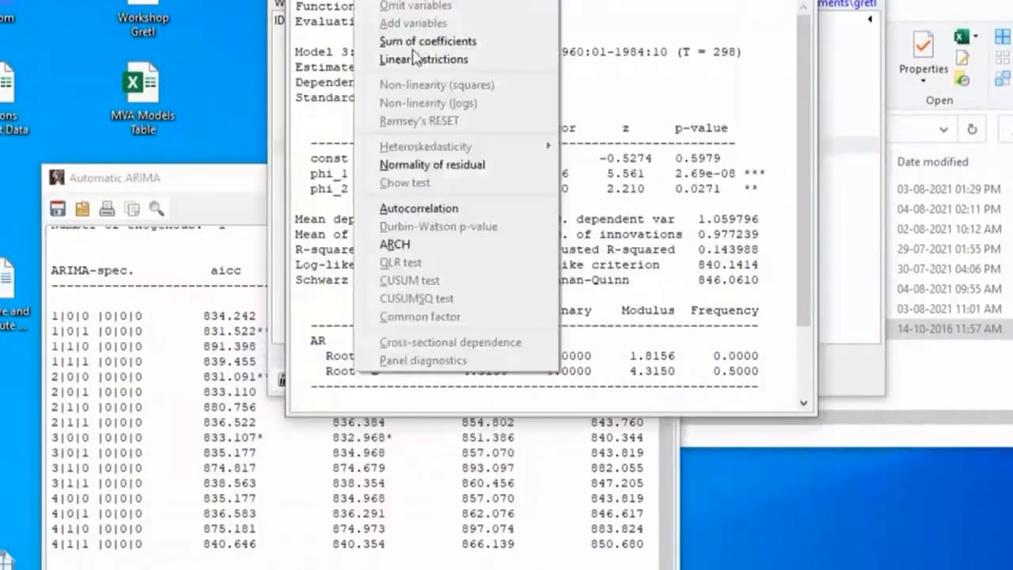
{"action": "left_click", "coordinate": [439, 209]}
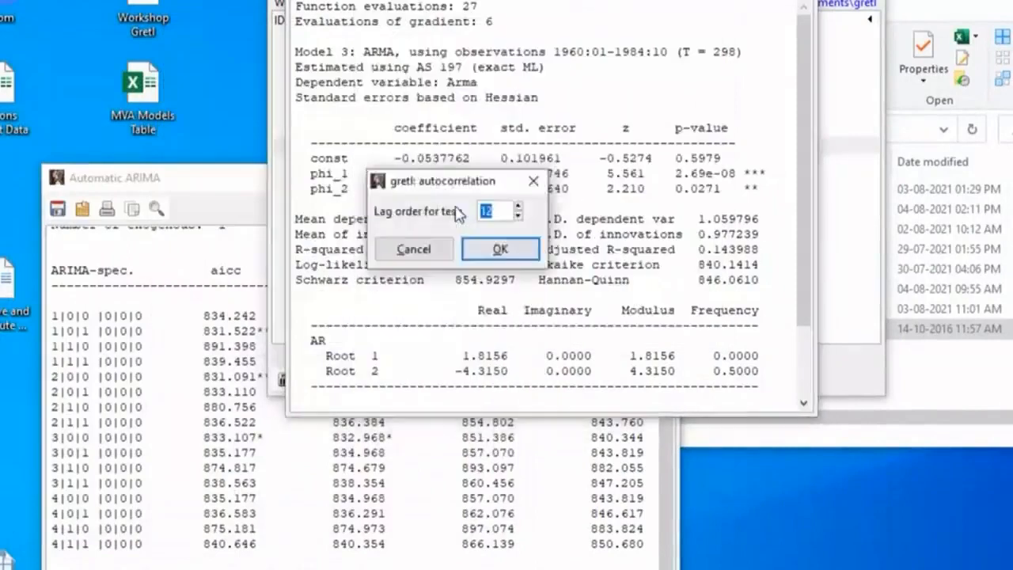
{"action": "left_click", "coordinate": [514, 251]}
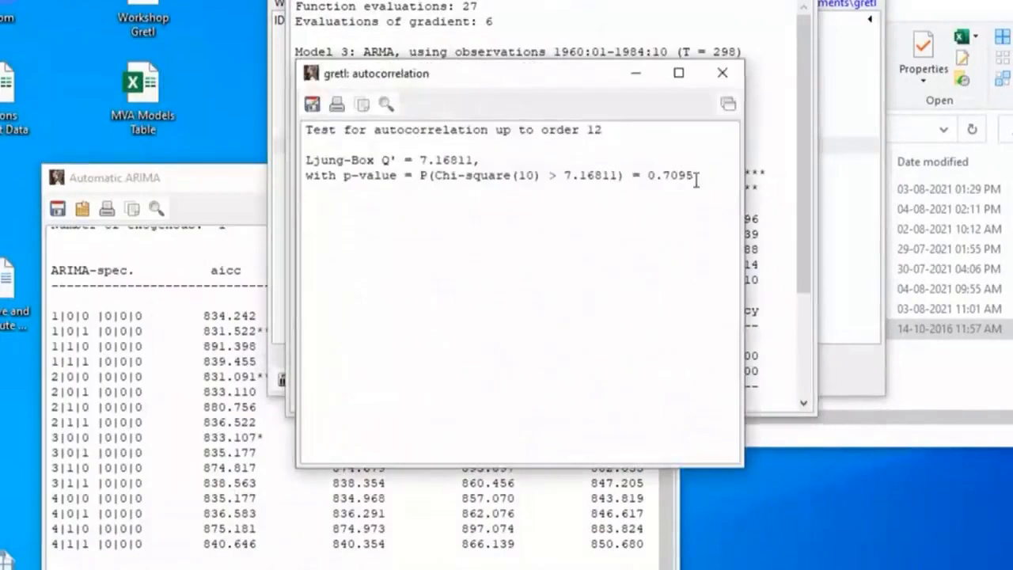
{"action": "left_click", "coordinate": [723, 73]}
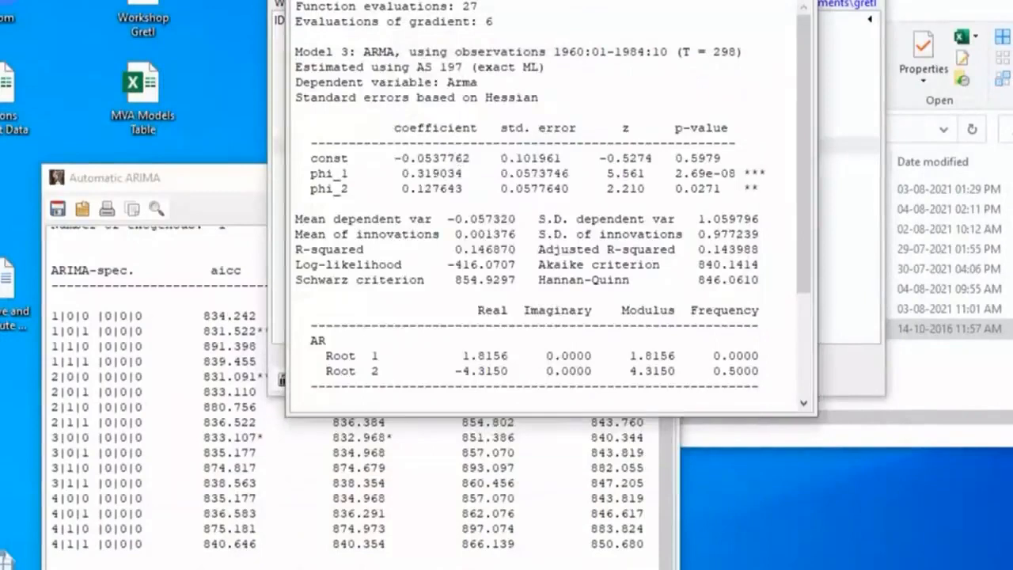
Run an ARCH test of lag order 12 on the AR(2) model, and close the result after reading it
{"action": "left_click", "coordinate": [368, 0]}
{"action": "left_click", "coordinate": [440, 240]}
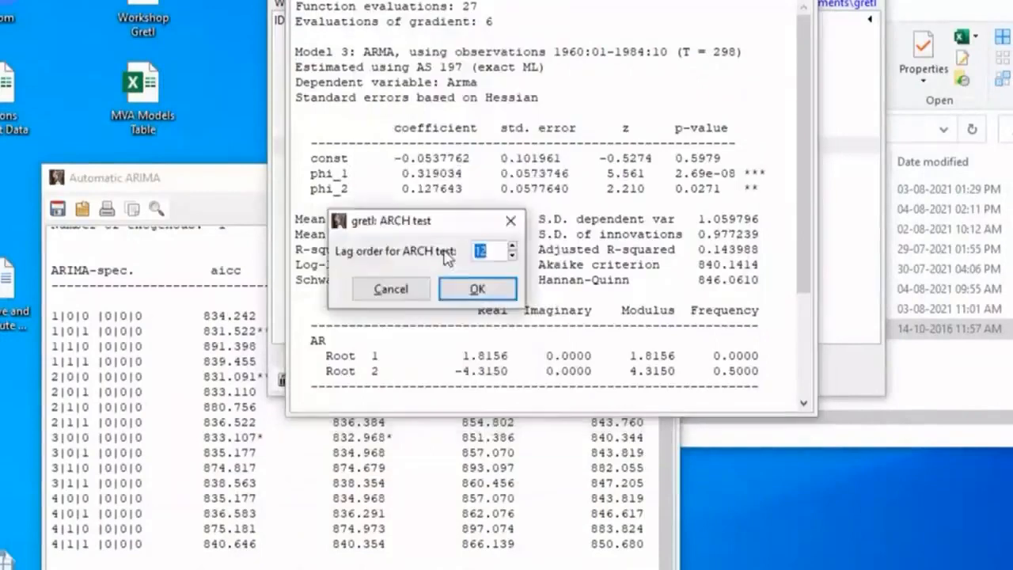
{"action": "left_click", "coordinate": [478, 290]}
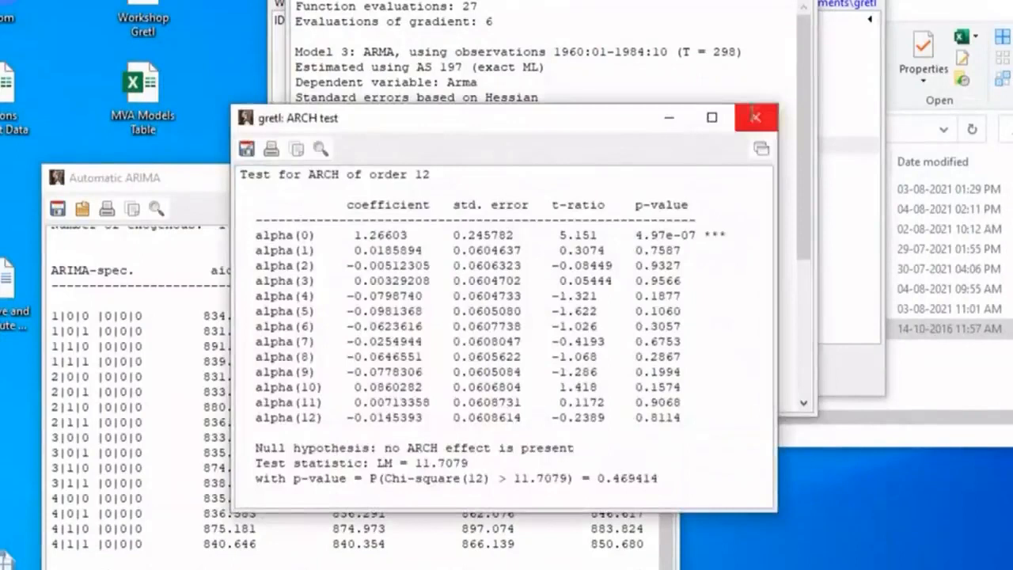
{"action": "left_click", "coordinate": [755, 118]}
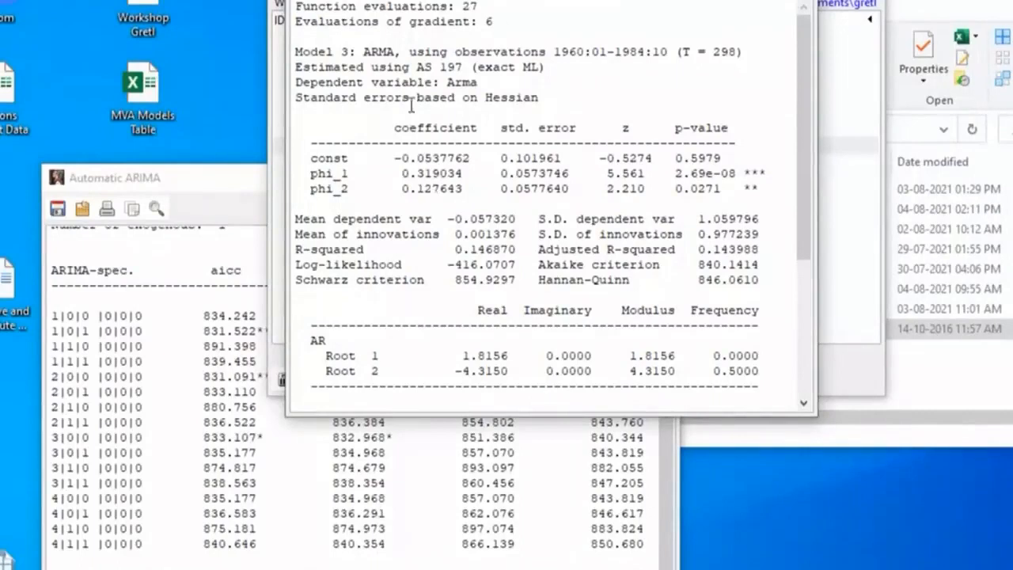
Estimate a seasonal ARIMA model for Arma with non-seasonal AR 2 and MA 1, seasonal AR 1 and MA 1, and examine the output
{"action": "left_click_drag", "start_coordinate": [608, 0], "coordinate": [394, 103]}
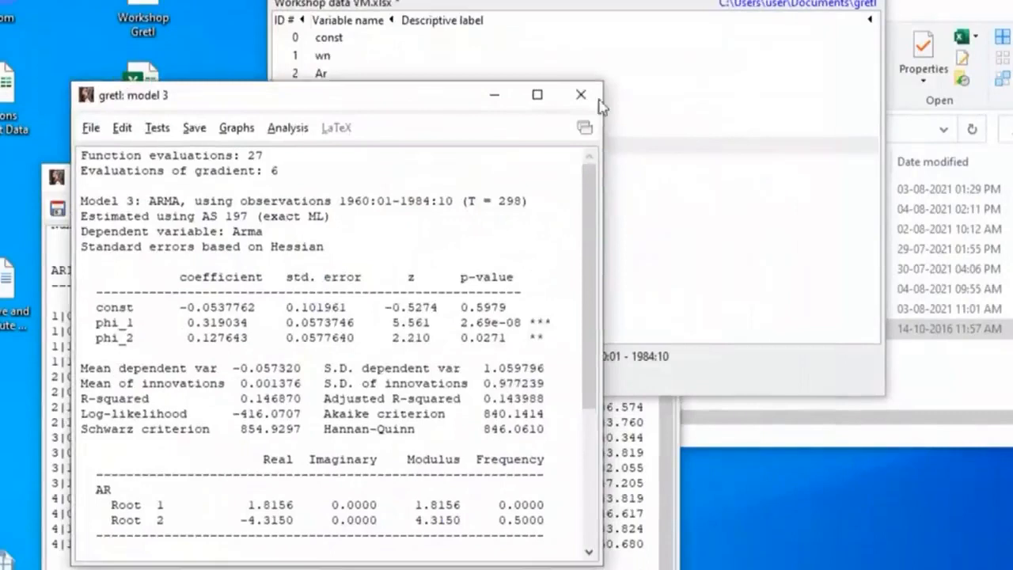
{"action": "left_click", "coordinate": [575, 0]}
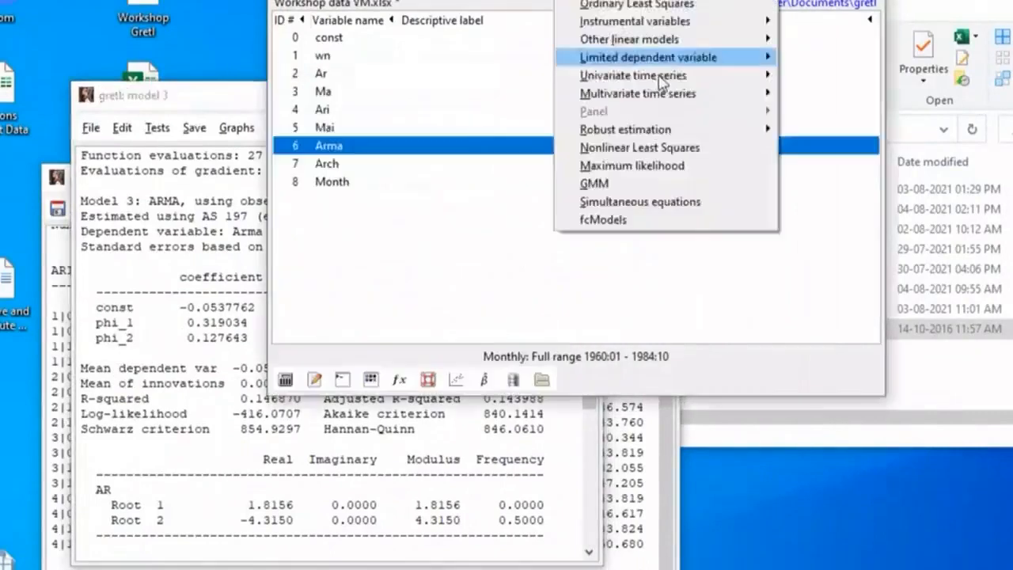
{"action": "mouse_move", "coordinate": [654, 75]}
{"action": "left_click", "coordinate": [821, 75]}
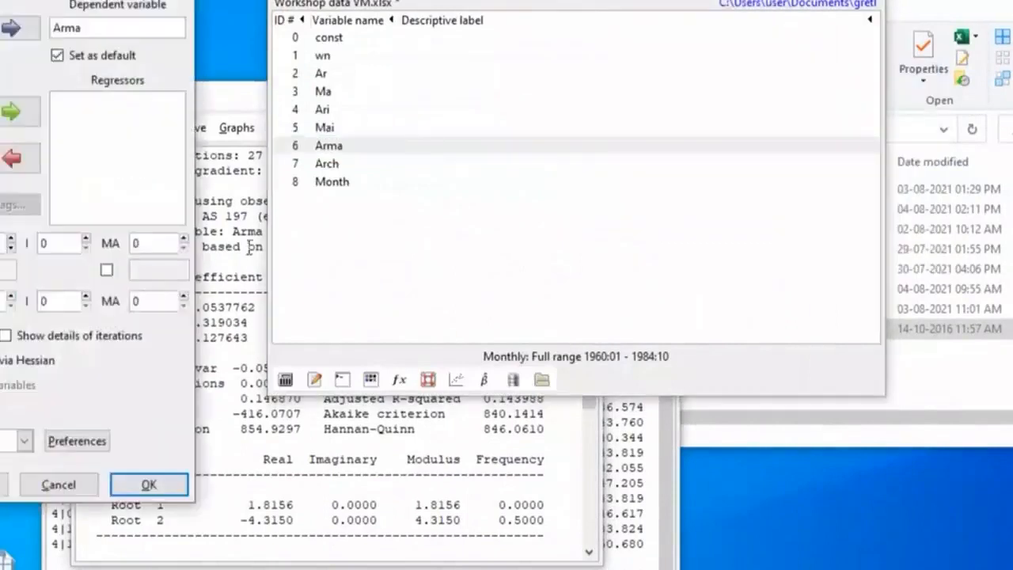
{"action": "left_click", "coordinate": [184, 239]}
{"action": "left_click", "coordinate": [184, 298]}
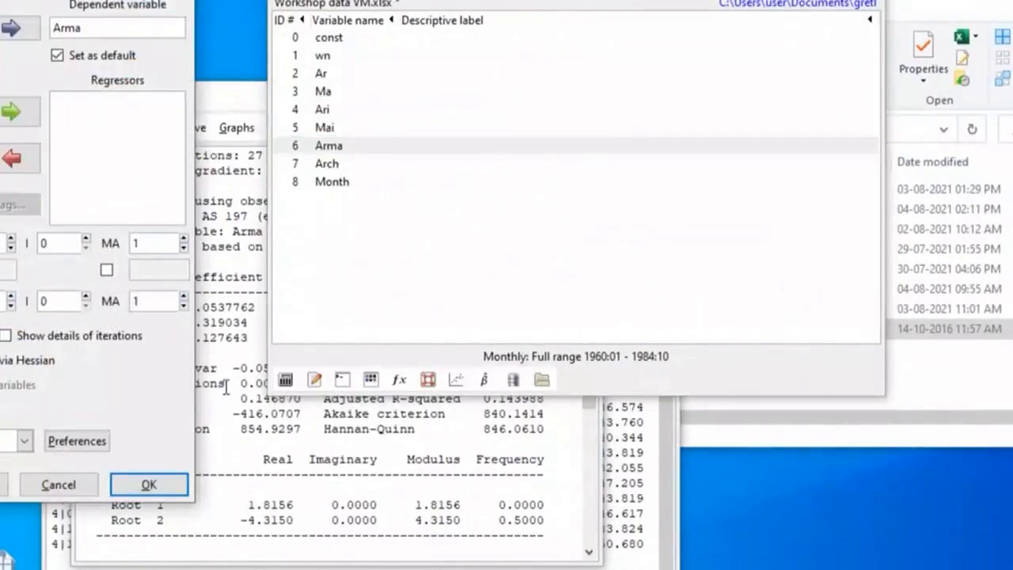
{"action": "left_click", "coordinate": [149, 486]}
{"action": "left_click_drag", "start_coordinate": [224, 270], "coordinate": [361, 2]}
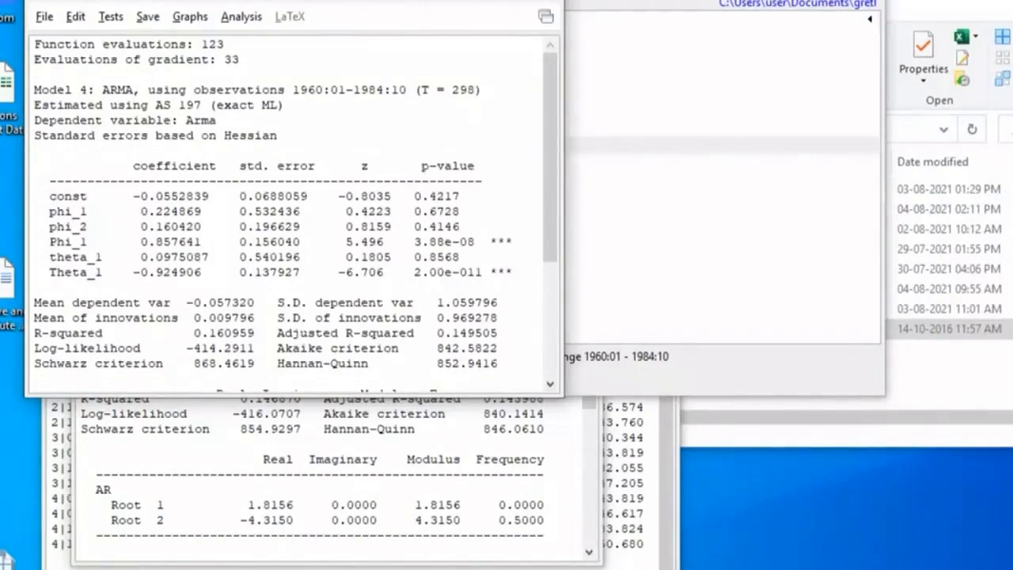
Close the seasonal ARIMA, AR(2) and Automatic ARIMA outputs to return to the variable list
{"action": "left_click", "coordinate": [550, 1]}
{"action": "left_click", "coordinate": [199, 238]}
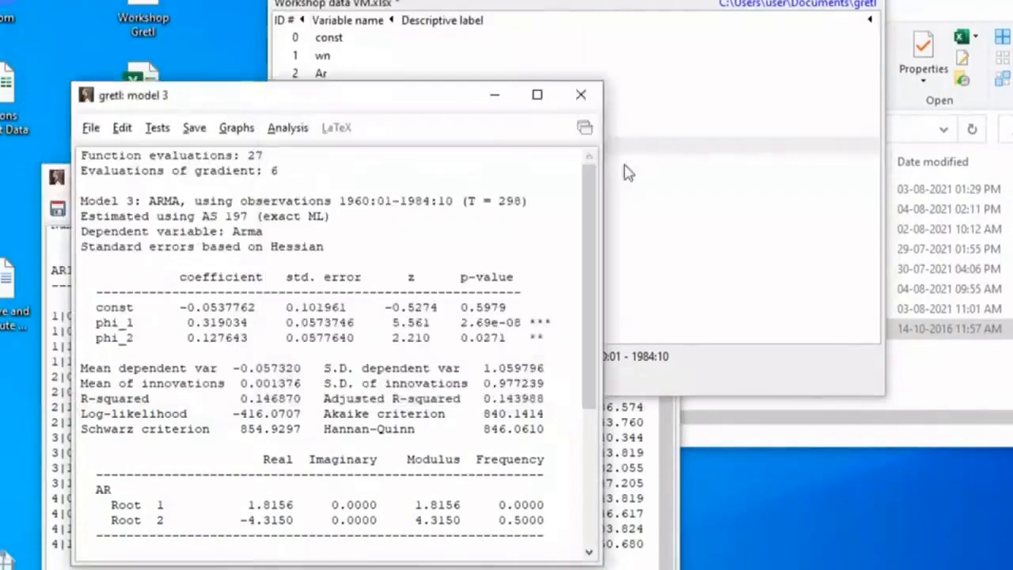
{"action": "left_click", "coordinate": [587, 99]}
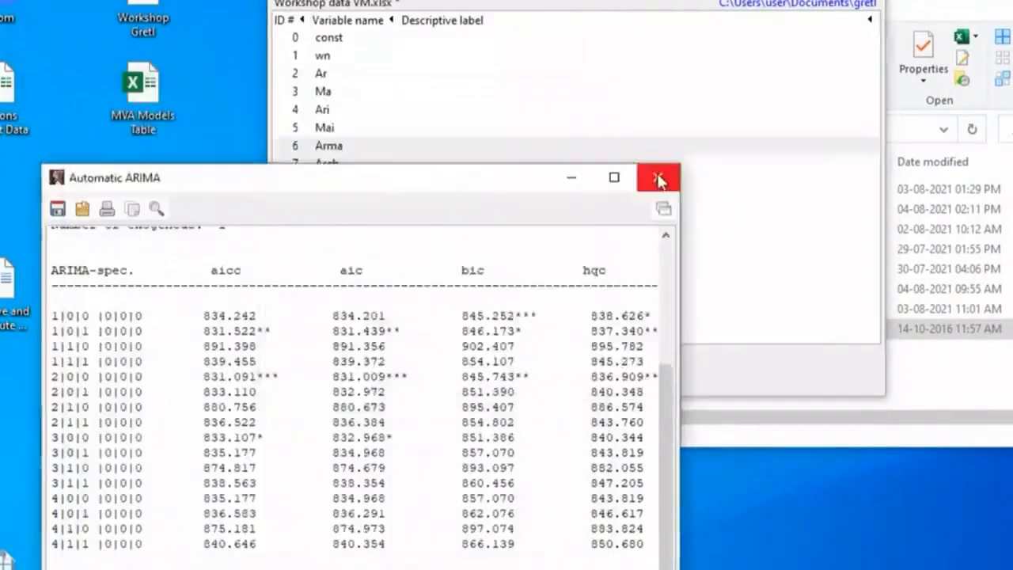
{"action": "left_click", "coordinate": [659, 178]}
Load the Workshop data VM file from the file window into gretl, replacing the current dataset, and import its second listed worksheet
{"action": "left_click_drag", "start_coordinate": [602, 1], "coordinate": [262, 1]}
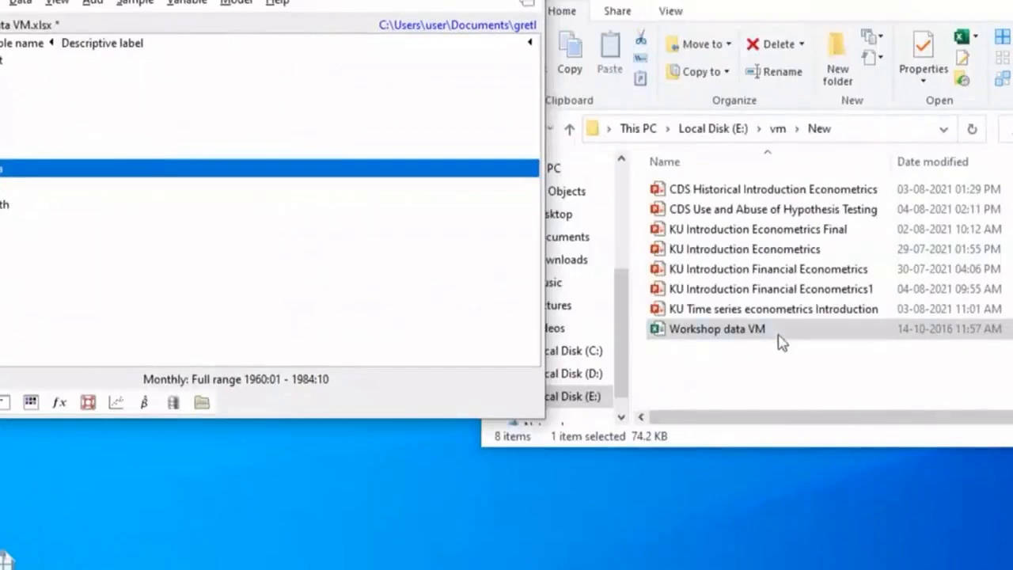
{"action": "left_click_drag", "start_coordinate": [781, 342], "coordinate": [198, 122]}
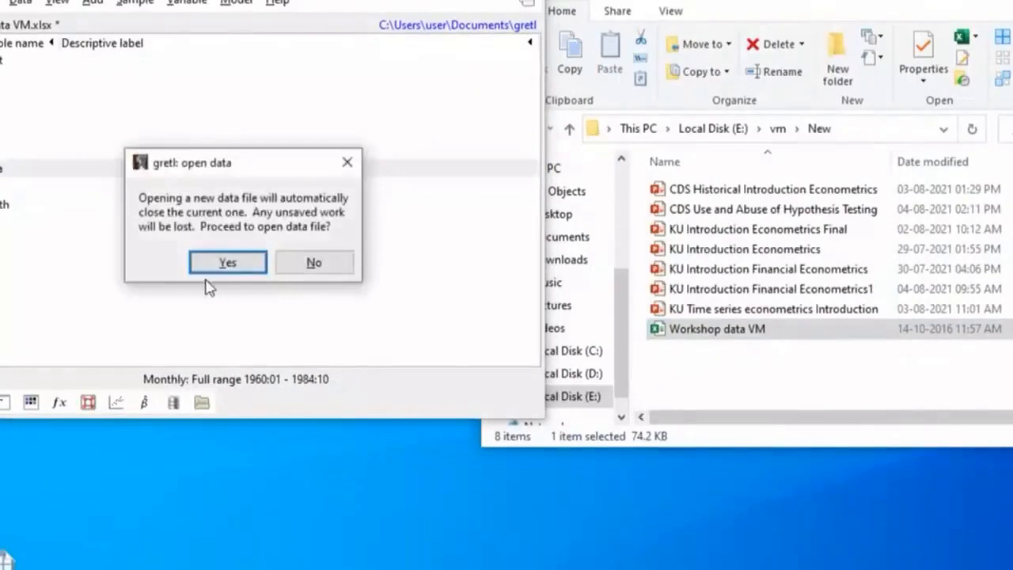
{"action": "left_click", "coordinate": [227, 263]}
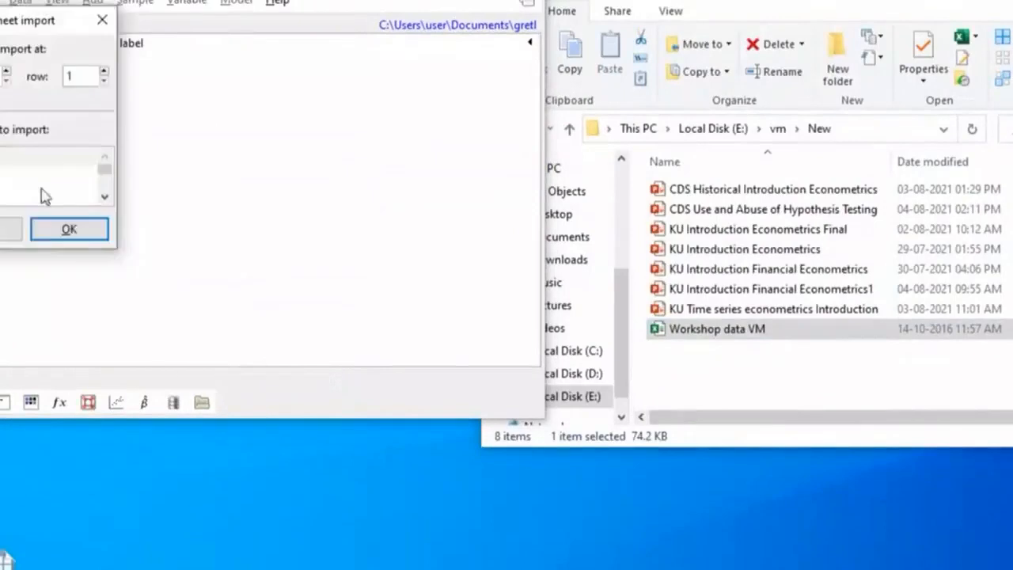
{"action": "left_click", "coordinate": [16, 182]}
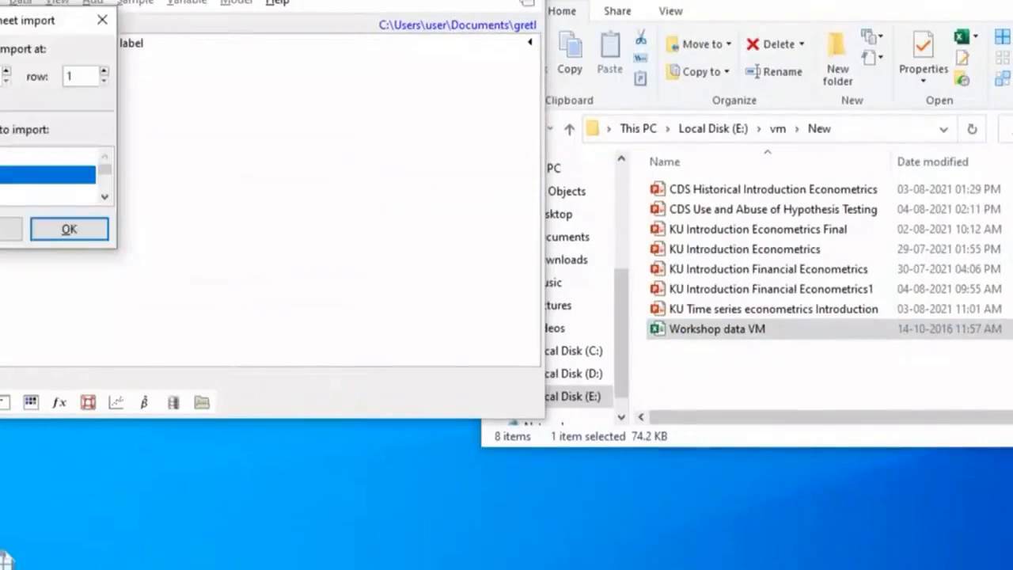
{"action": "left_click", "coordinate": [69, 232]}
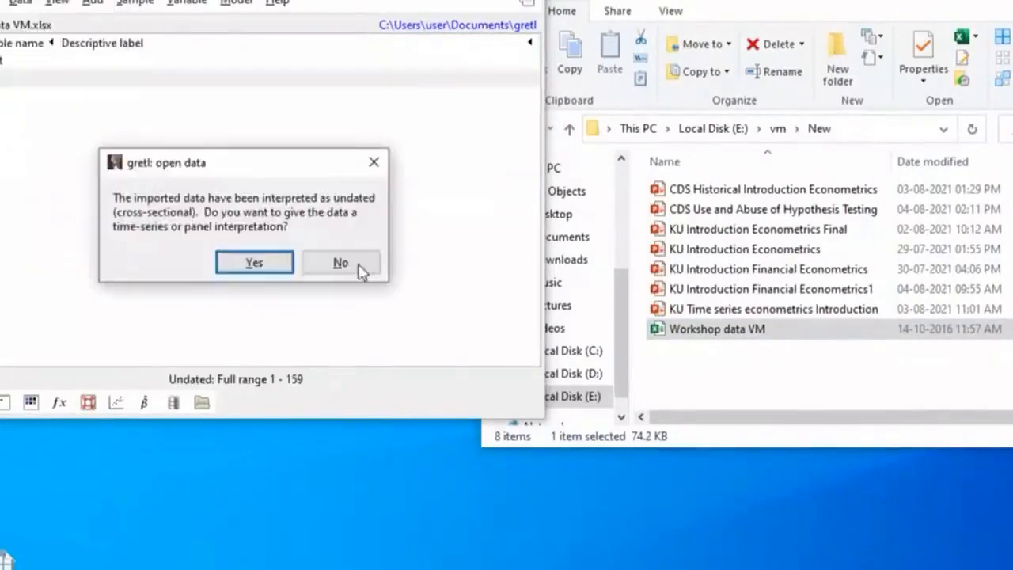
Define the imported dataset as a monthly time series starting at 1960:01
{"action": "left_click", "coordinate": [247, 266]}
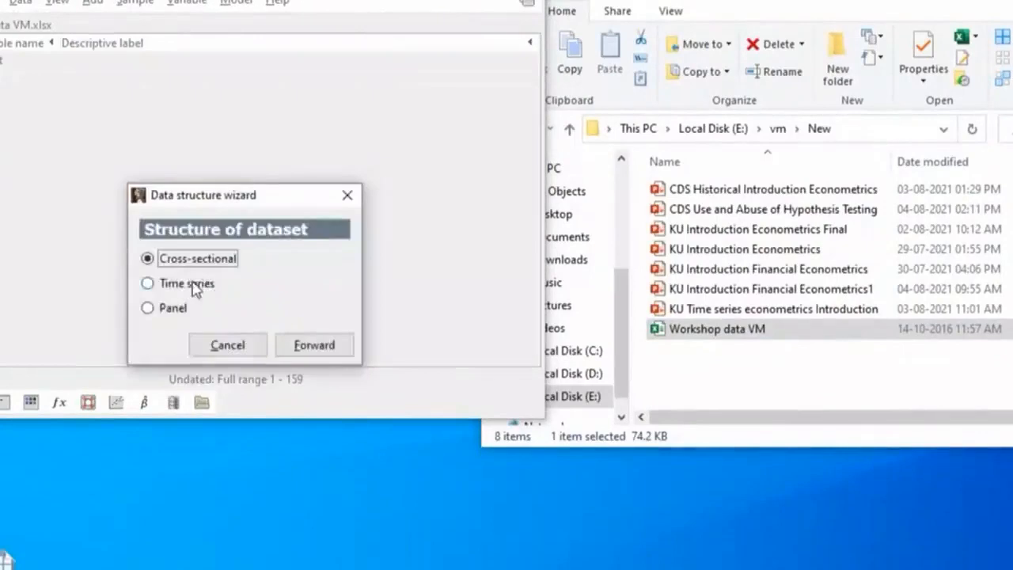
{"action": "left_click", "coordinate": [194, 286]}
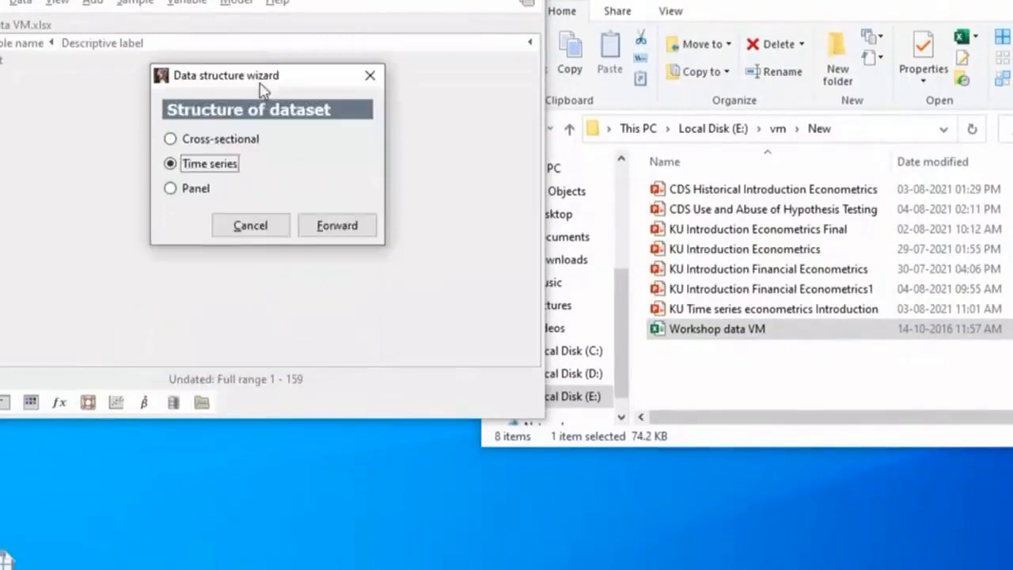
{"action": "left_click", "coordinate": [335, 226]}
{"action": "left_click", "coordinate": [188, 189]}
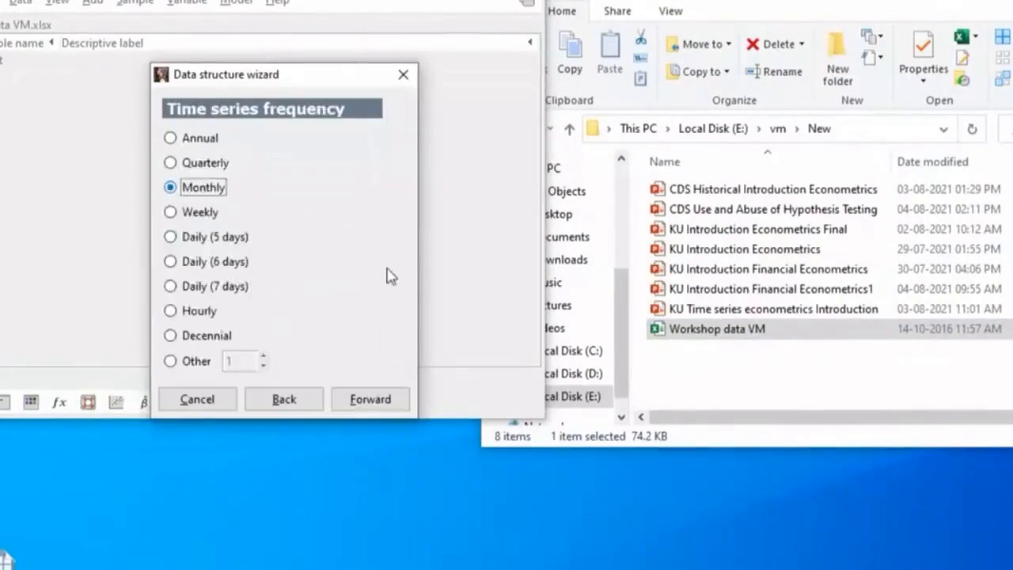
{"action": "left_click", "coordinate": [383, 408]}
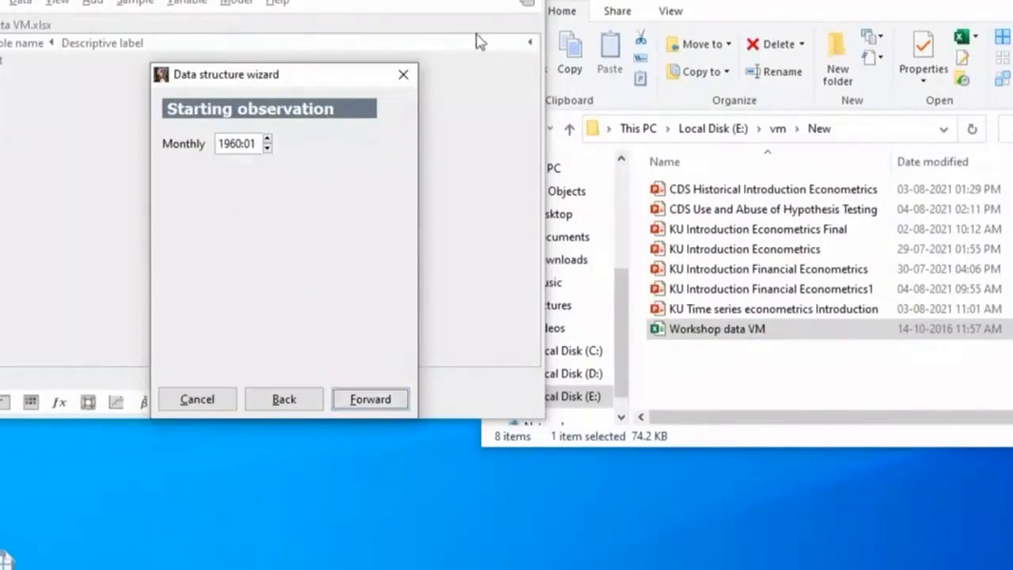
{"action": "left_click", "coordinate": [392, 404]}
{"action": "left_click", "coordinate": [392, 404]}
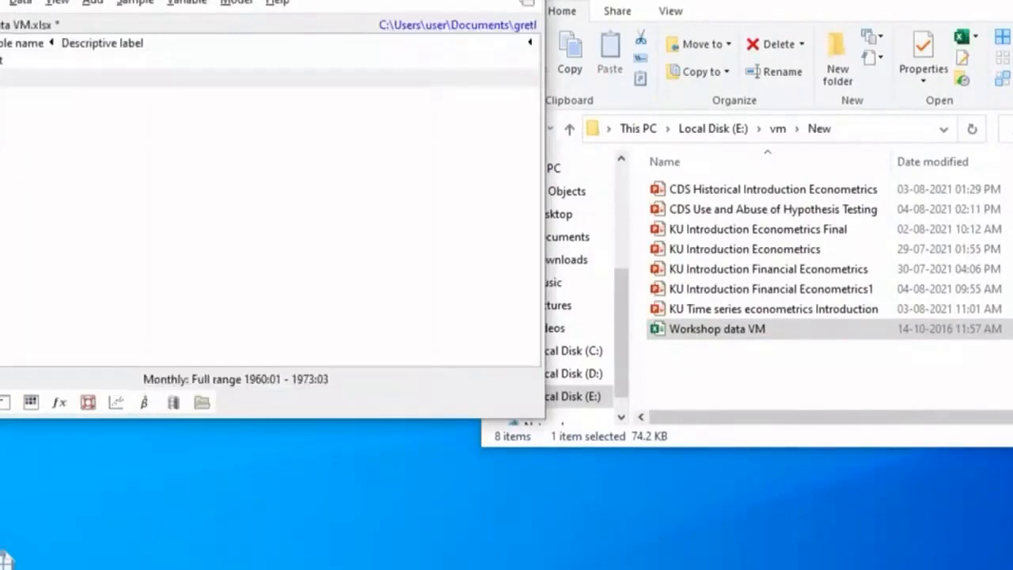
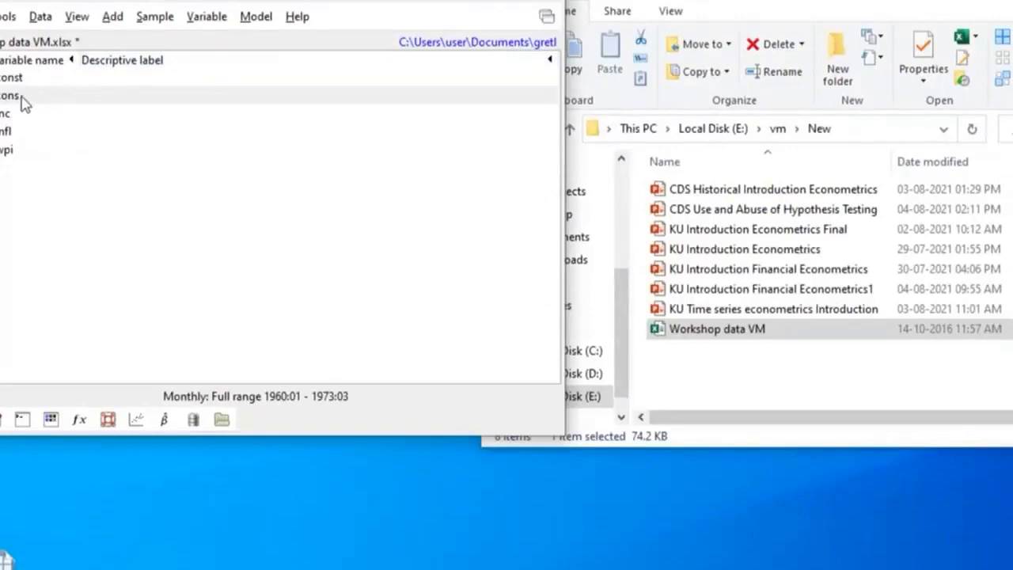
Run an Augmented Dickey-Fuller test on the level of cons with lag order 13 and lay out the full output for reading
{"action": "left_click", "coordinate": [24, 103]}
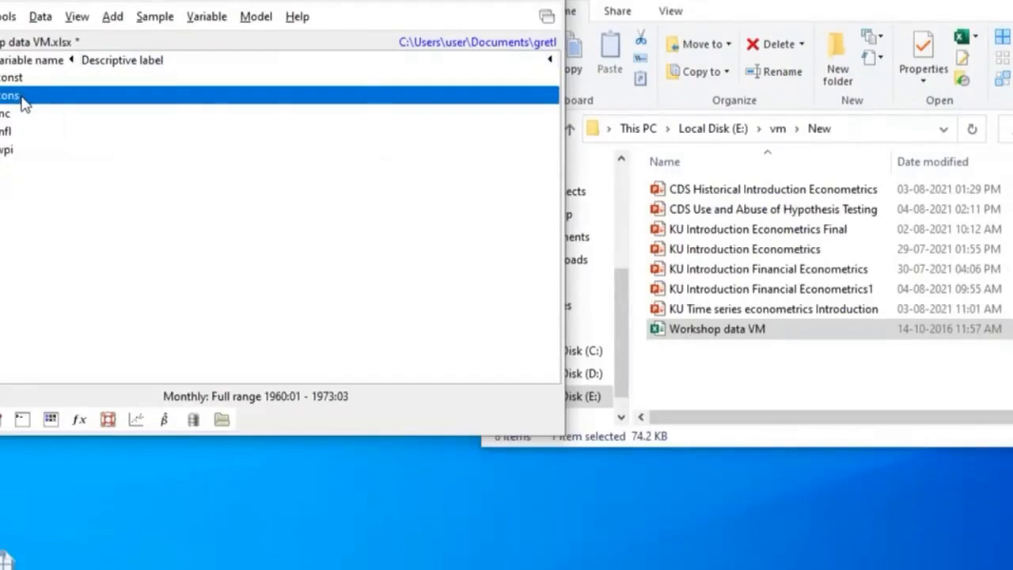
{"action": "left_click", "coordinate": [203, 19]}
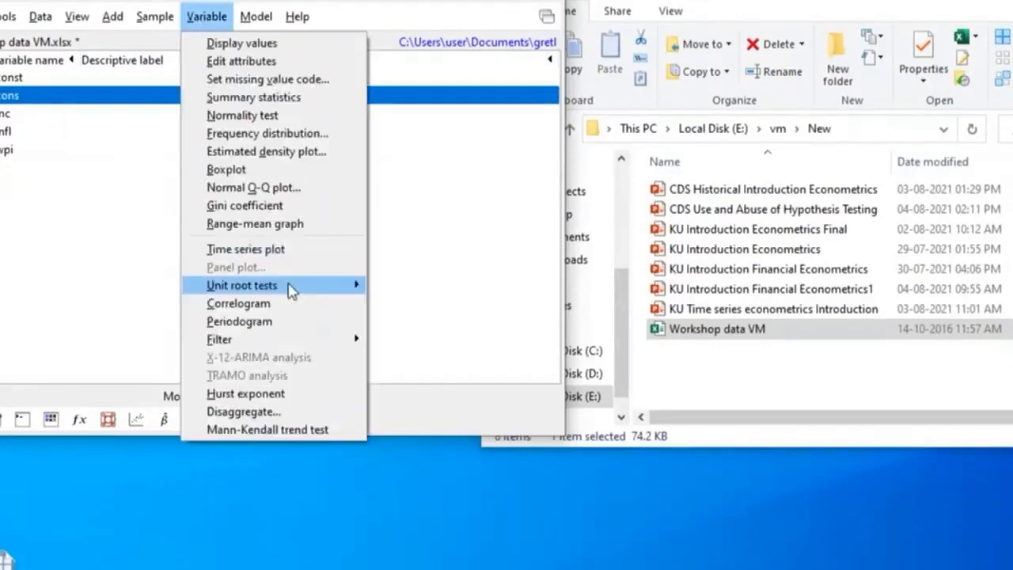
{"action": "mouse_move", "coordinate": [290, 292]}
{"action": "left_click", "coordinate": [452, 286]}
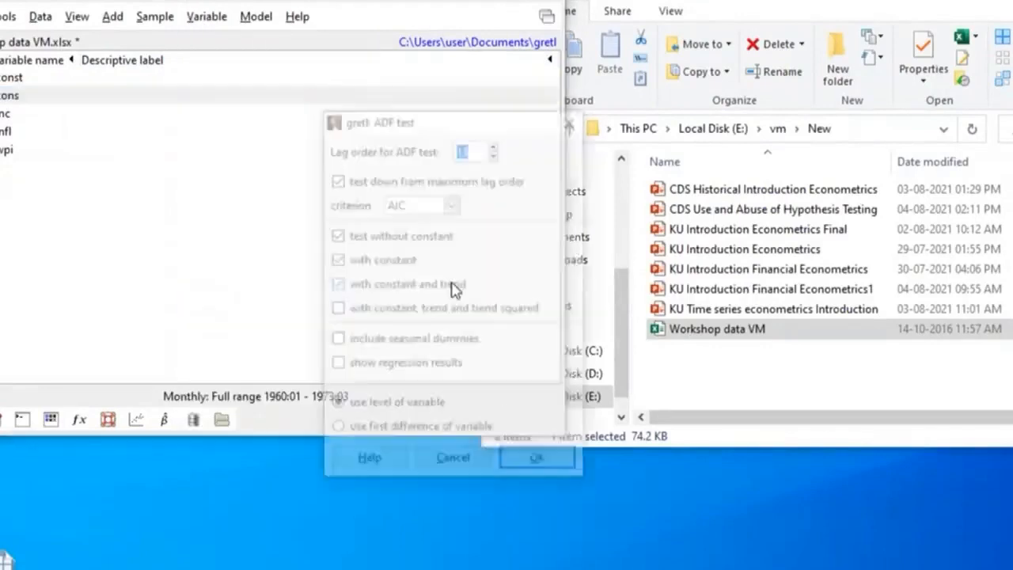
{"action": "left_click_drag", "start_coordinate": [440, 131], "coordinate": [380, 24]}
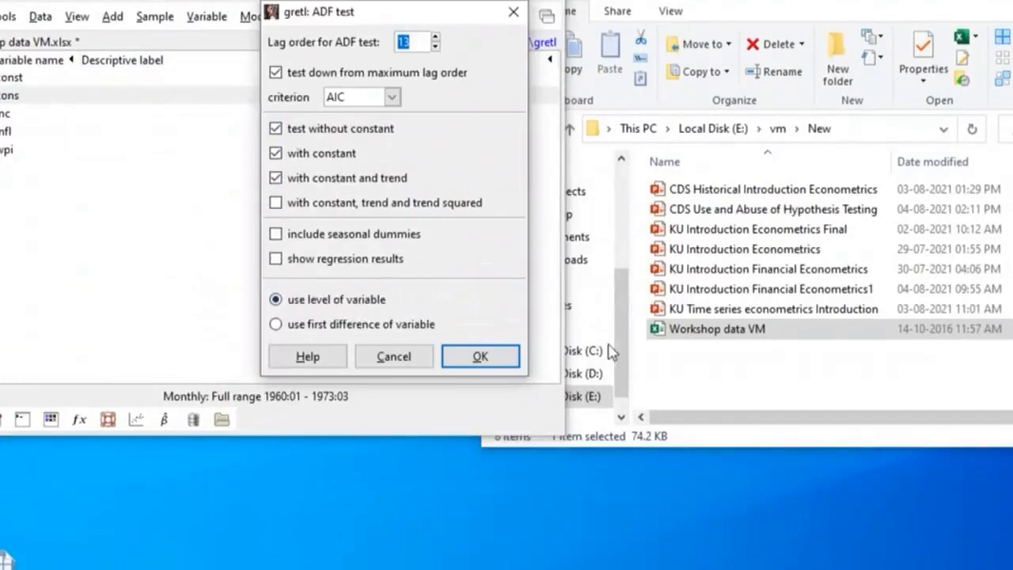
{"action": "left_click", "coordinate": [485, 358]}
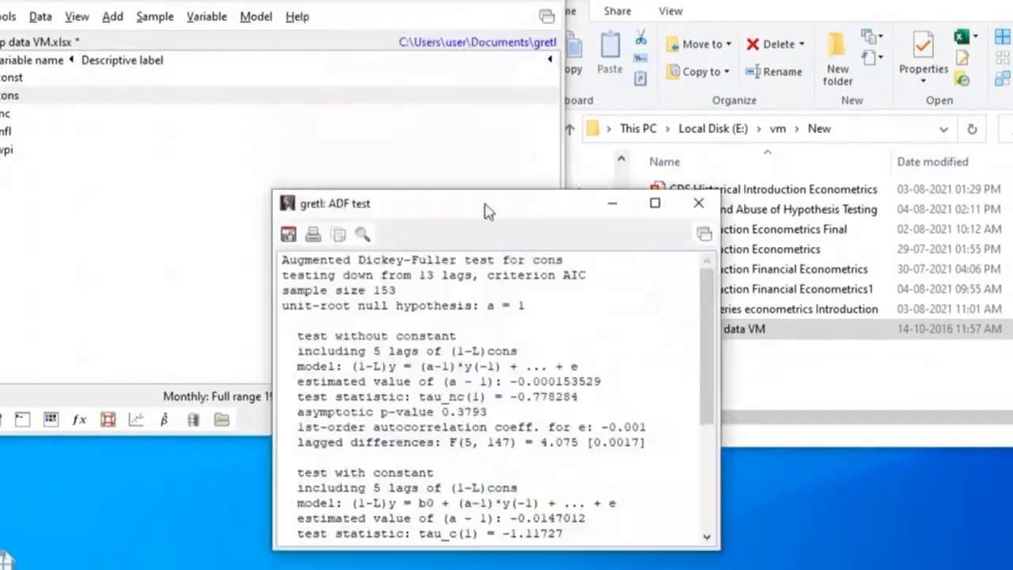
{"action": "left_click_drag", "start_coordinate": [485, 204], "coordinate": [363, 0]}
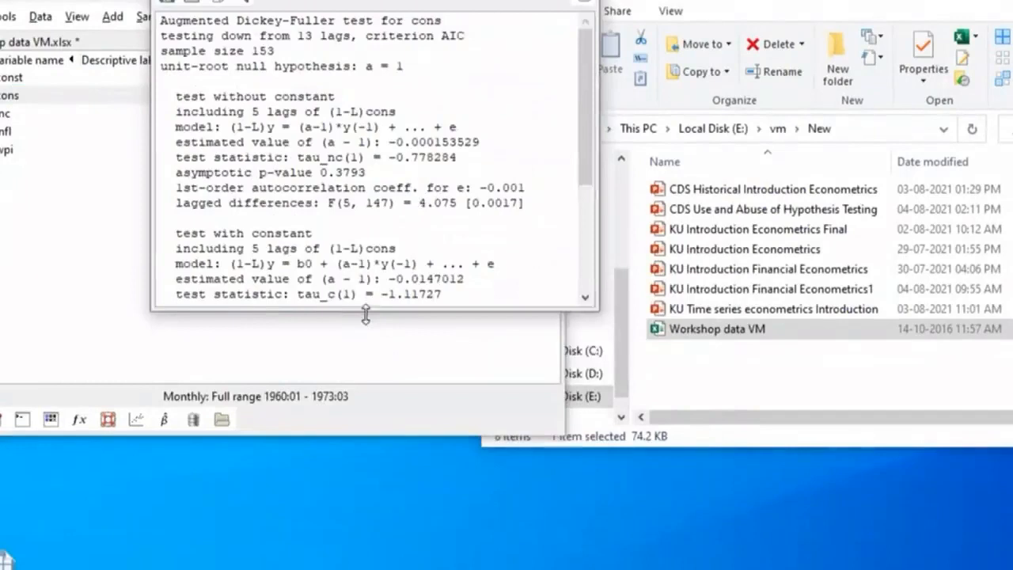
{"action": "left_click_drag", "start_coordinate": [365, 314], "coordinate": [366, 515]}
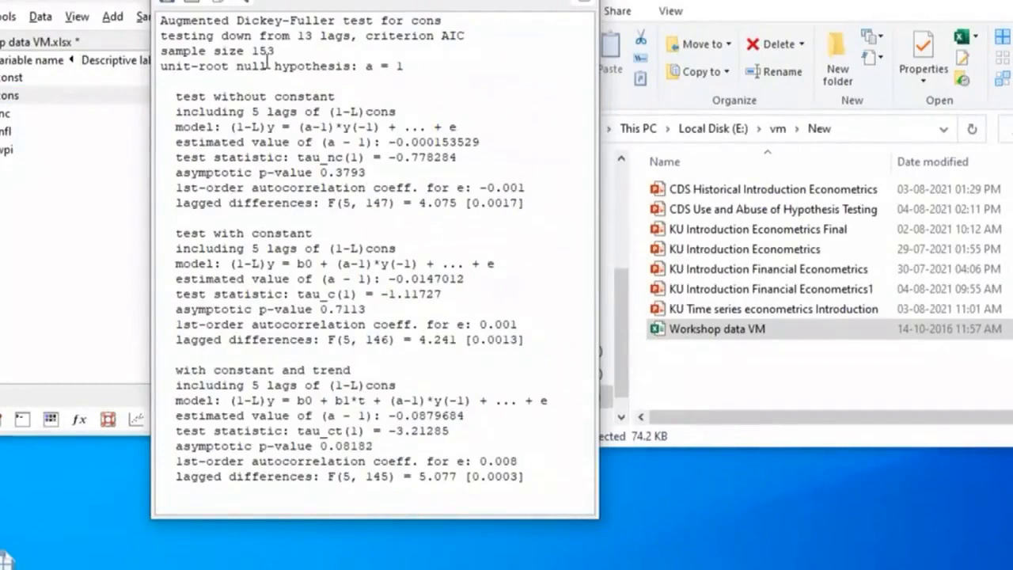
{"action": "left_click_drag", "start_coordinate": [371, 1], "coordinate": [701, 0]}
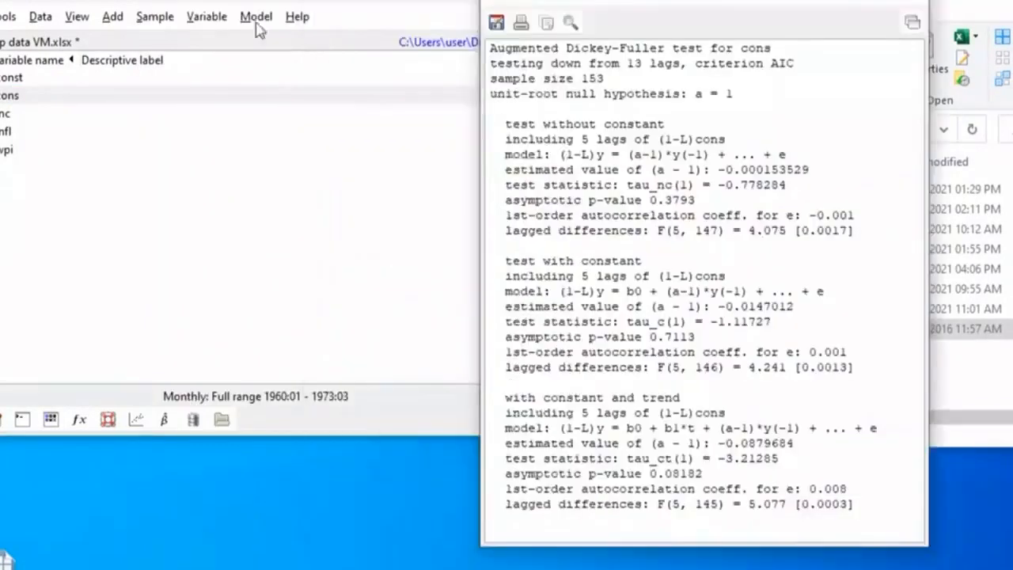
Run an Augmented Dickey-Fuller test on the first difference of cons with lag order 13
{"action": "left_click", "coordinate": [206, 17]}
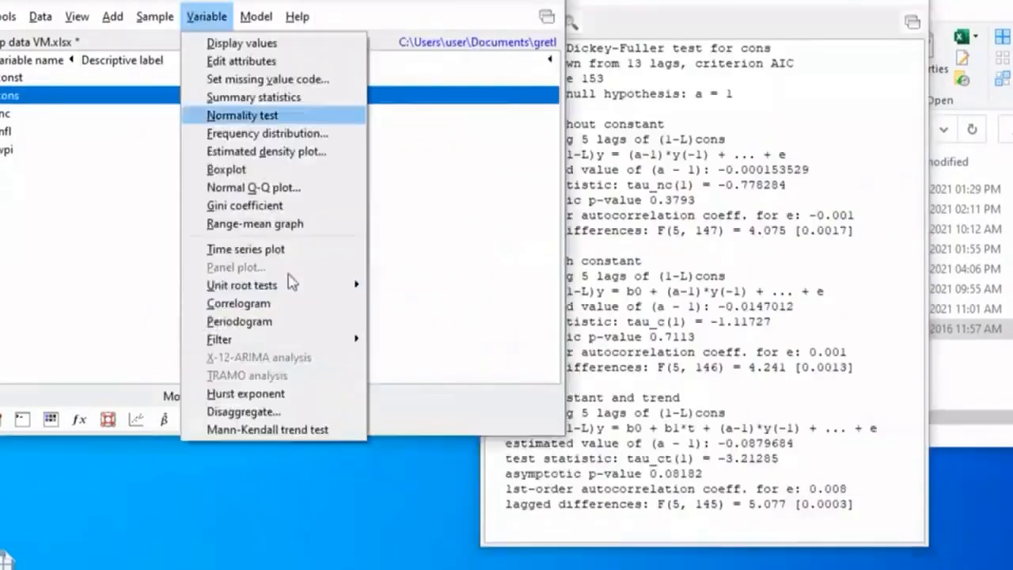
{"action": "mouse_move", "coordinate": [348, 285]}
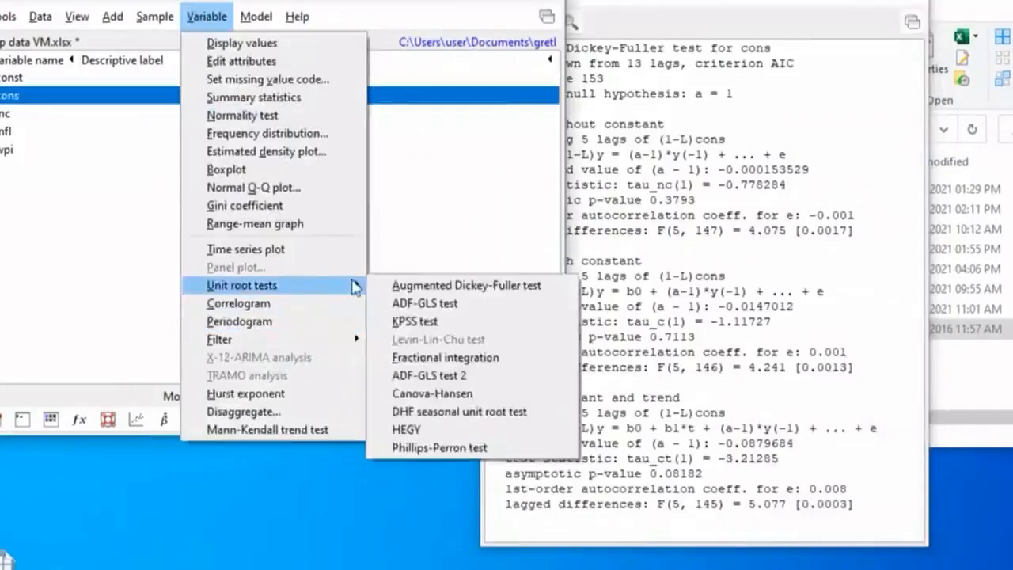
{"action": "left_click", "coordinate": [419, 285]}
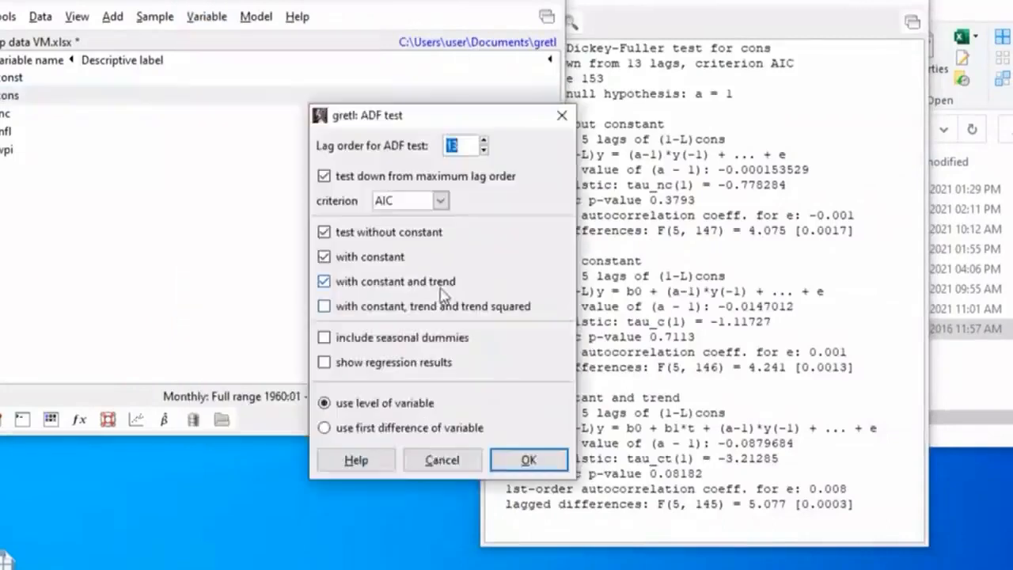
{"action": "left_click", "coordinate": [350, 429]}
{"action": "left_click_drag", "start_coordinate": [447, 122], "coordinate": [381, 0]}
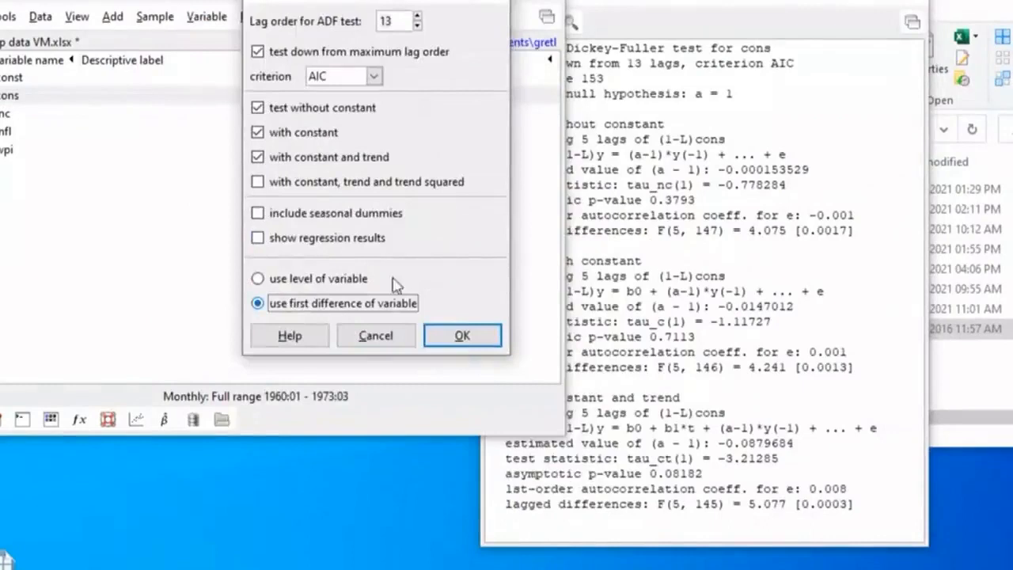
{"action": "left_click", "coordinate": [462, 336]}
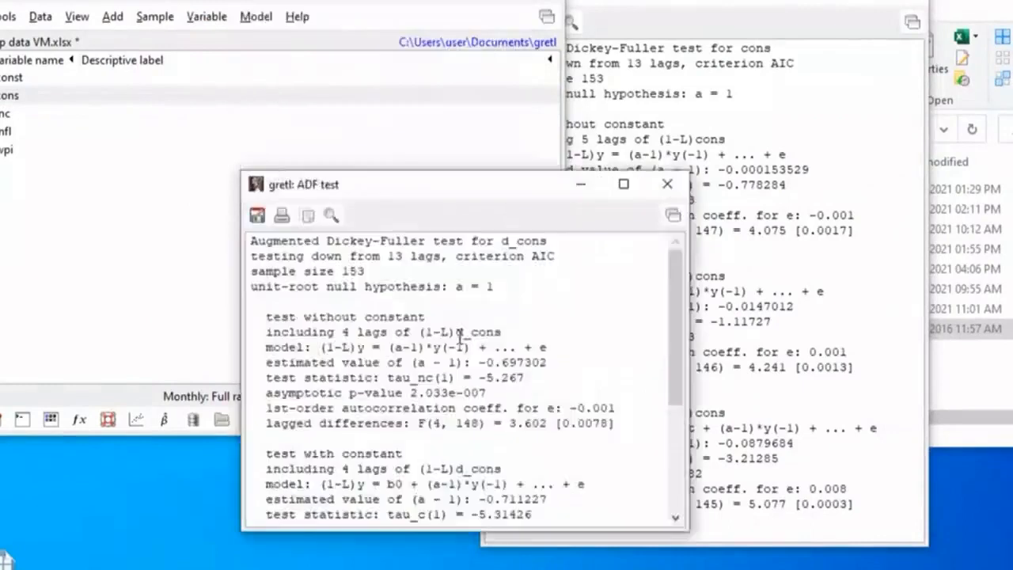
Examine the asymptotic p-values of the differenced cons test with constant and with trend, and close both ADF outputs
{"action": "left_click_drag", "start_coordinate": [475, 192], "coordinate": [454, 96]}
{"action": "left_click_drag", "start_coordinate": [445, 32], "coordinate": [428, 0]}
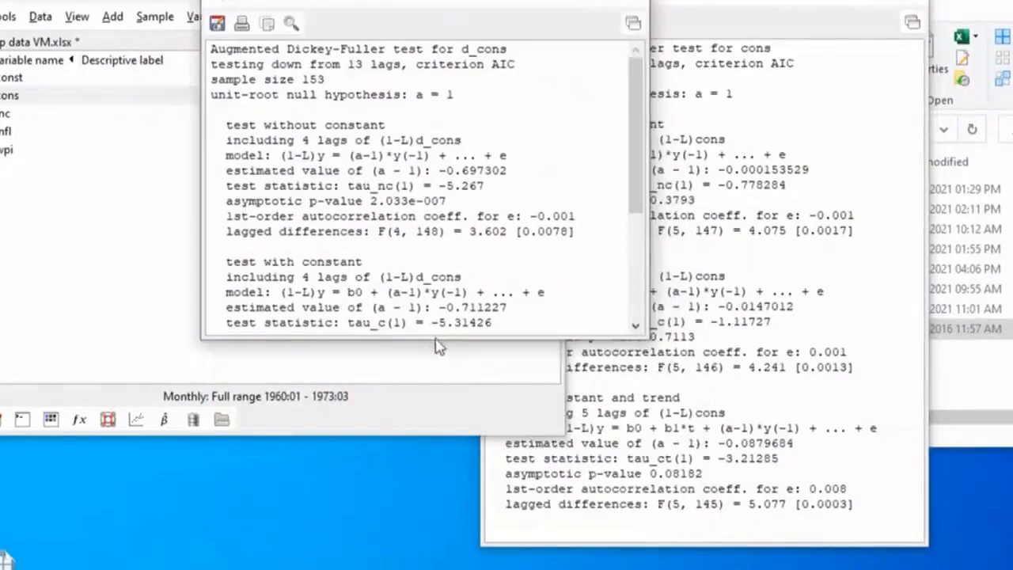
{"action": "left_click_drag", "start_coordinate": [434, 341], "coordinate": [435, 543]}
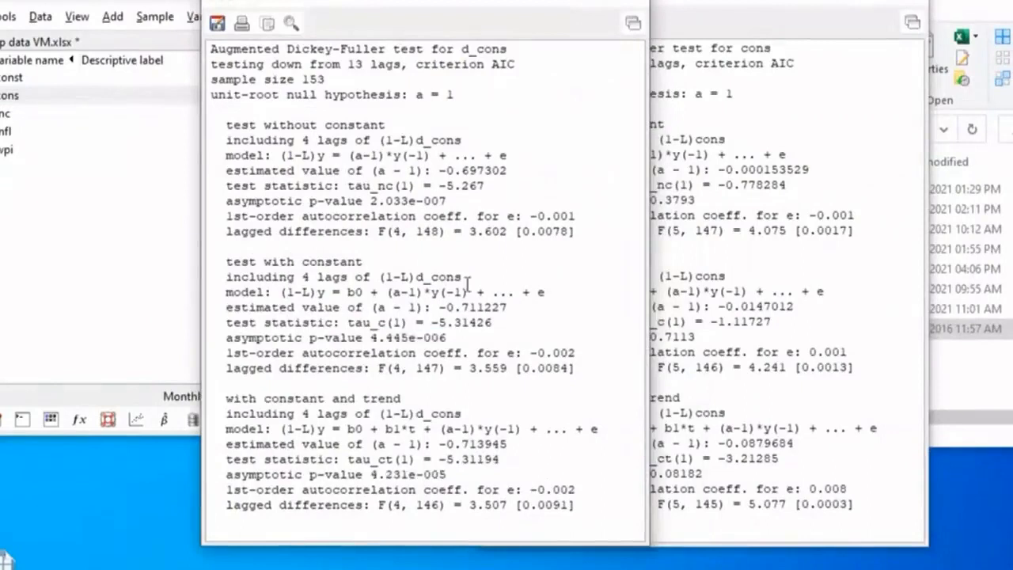
{"action": "left_click_drag", "start_coordinate": [371, 337], "coordinate": [498, 344]}
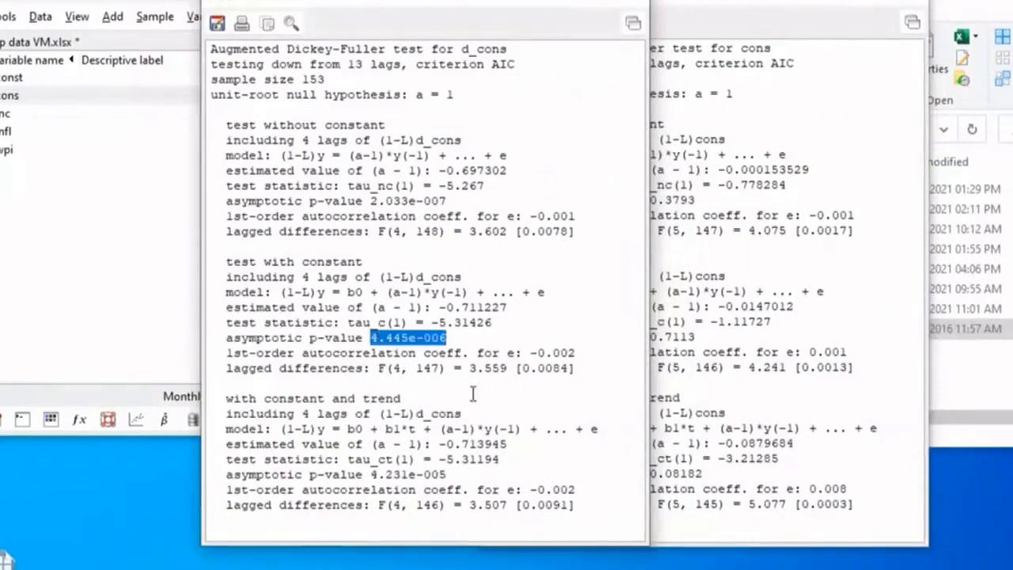
{"action": "left_click_drag", "start_coordinate": [371, 474], "coordinate": [452, 473]}
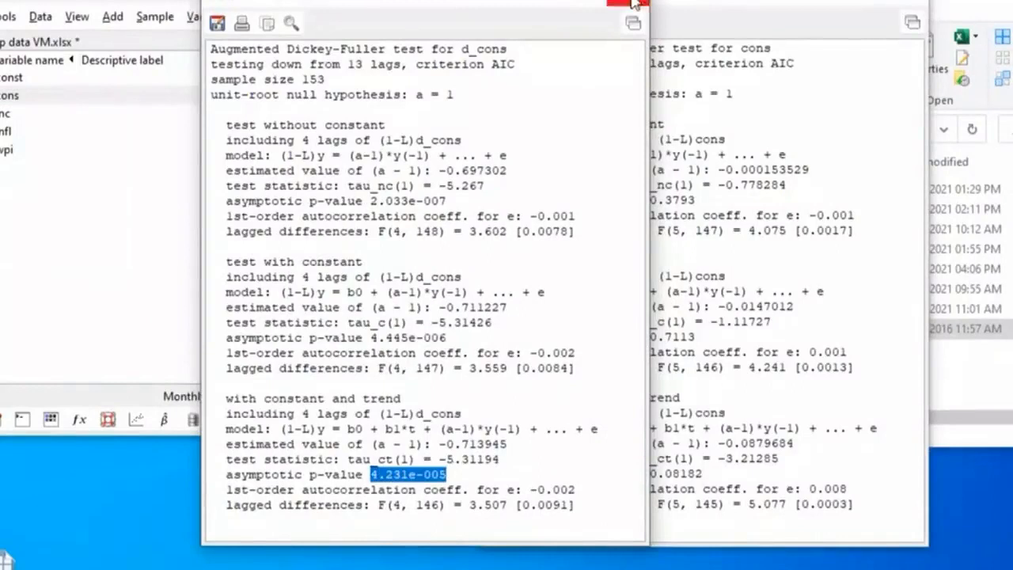
{"action": "left_click", "coordinate": [637, 5]}
{"action": "left_click", "coordinate": [909, 4]}
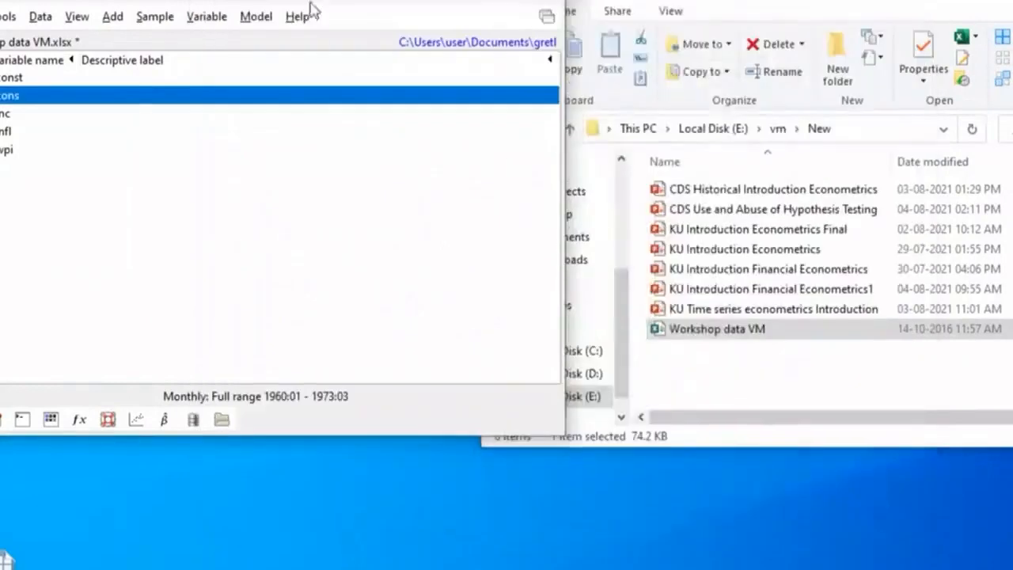
{"action": "left_click_drag", "start_coordinate": [314, 4], "coordinate": [477, 8]}
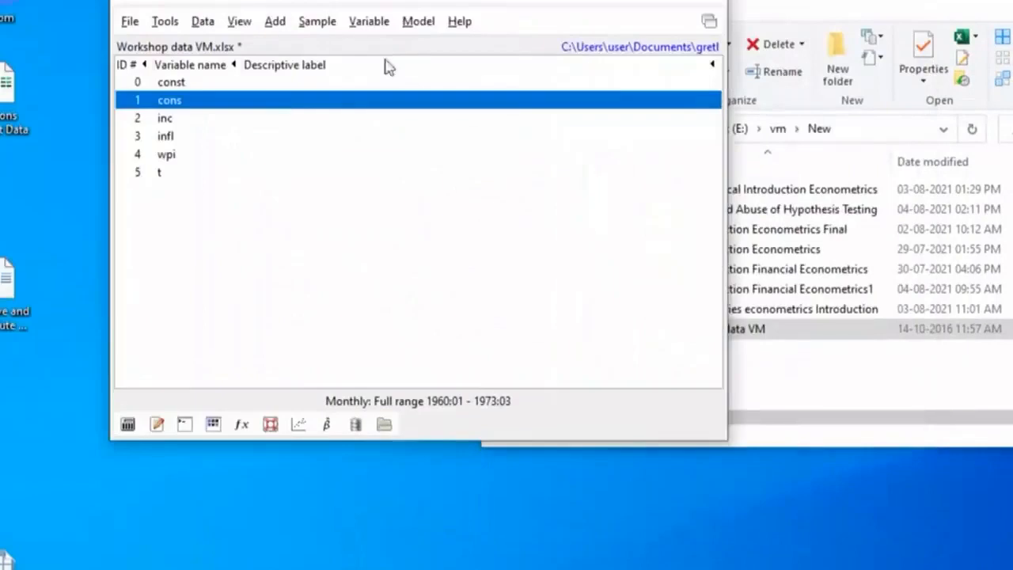
{"action": "left_click", "coordinate": [418, 24]}
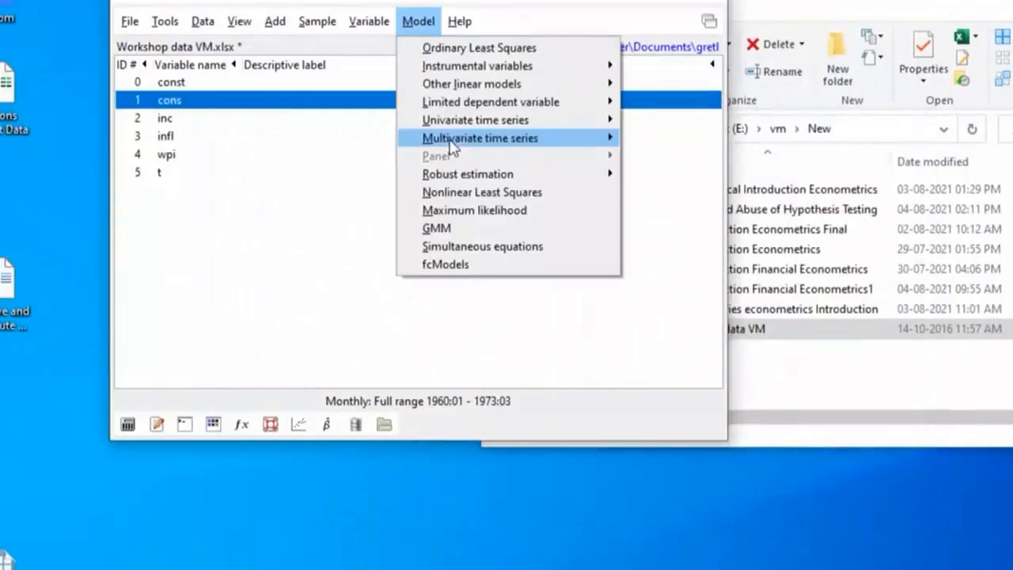
{"action": "mouse_move", "coordinate": [453, 149]}
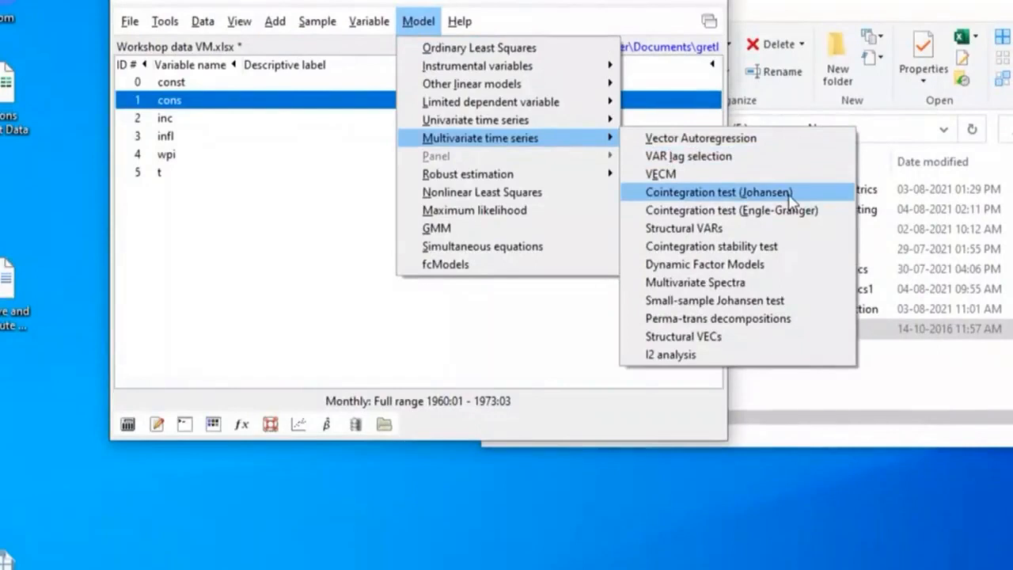
{"action": "left_click", "coordinate": [748, 212]}
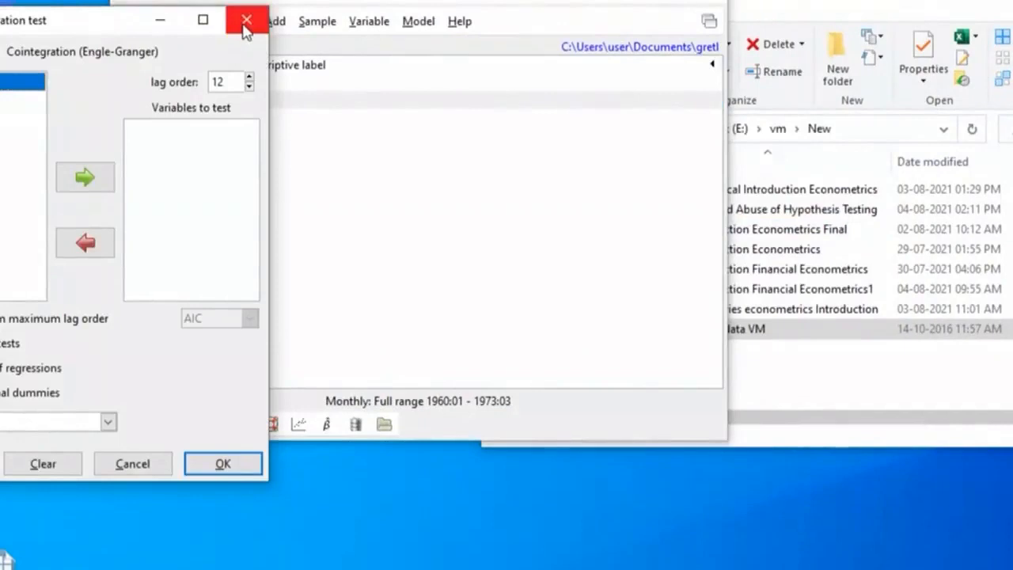
{"action": "left_click", "coordinate": [246, 22]}
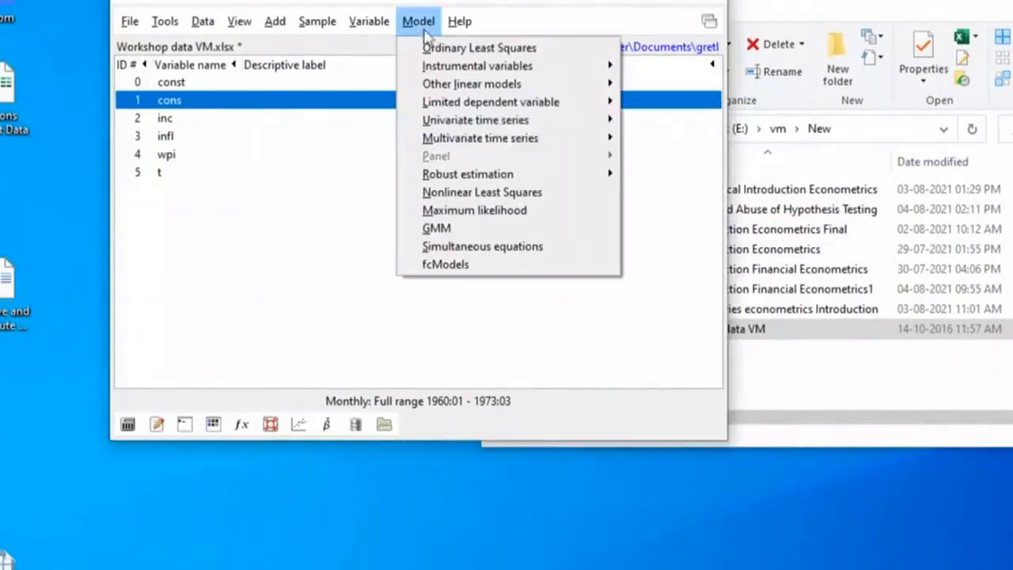
Run VAR lag selection with cons, inc and infl as endogenous variables and maximum lag 24, examine the criteria, and close the output
{"action": "mouse_move", "coordinate": [499, 141]}
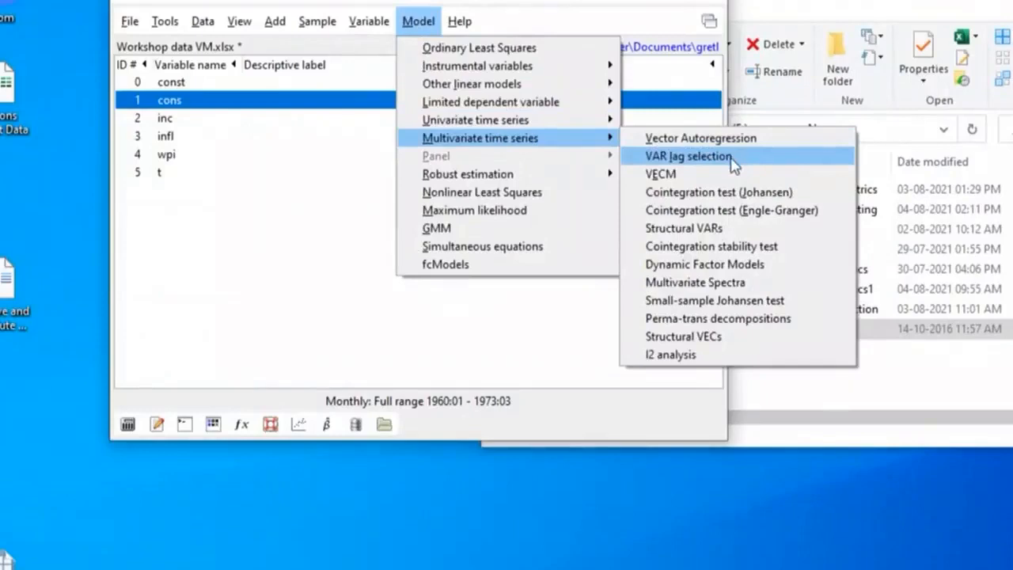
{"action": "left_click", "coordinate": [735, 163]}
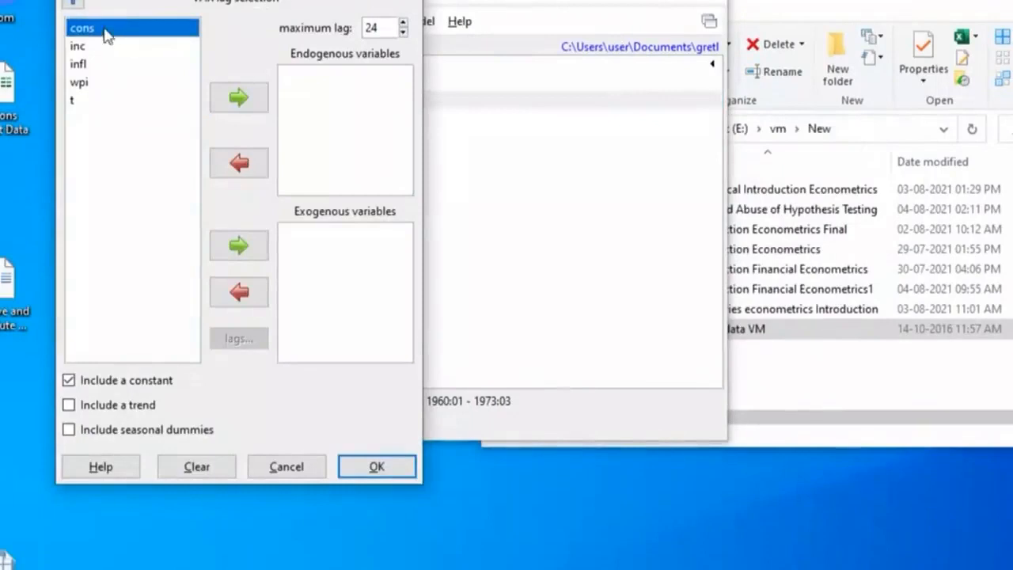
{"action": "left_click_drag", "start_coordinate": [107, 35], "coordinate": [102, 65]}
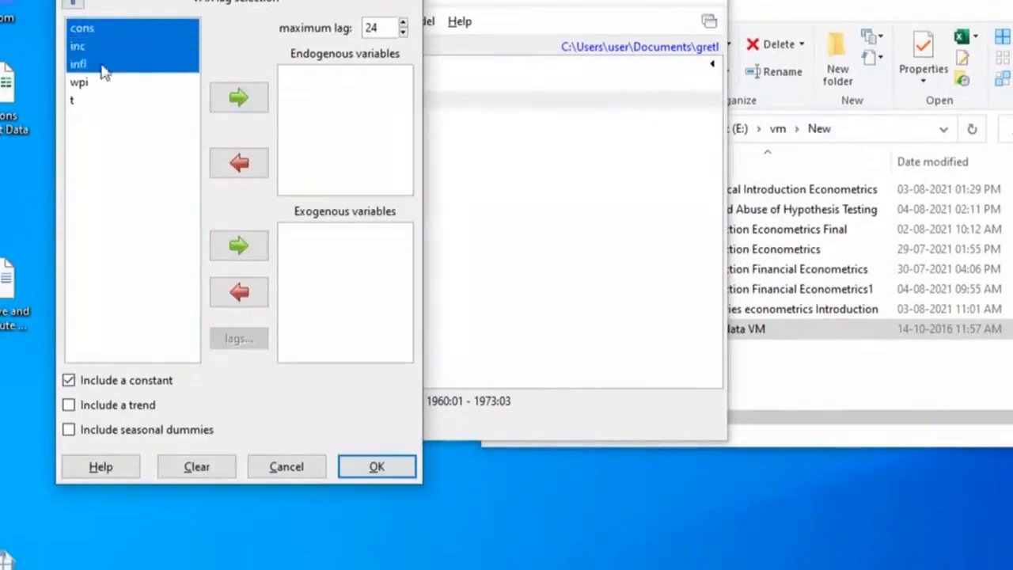
{"action": "left_click", "coordinate": [246, 106]}
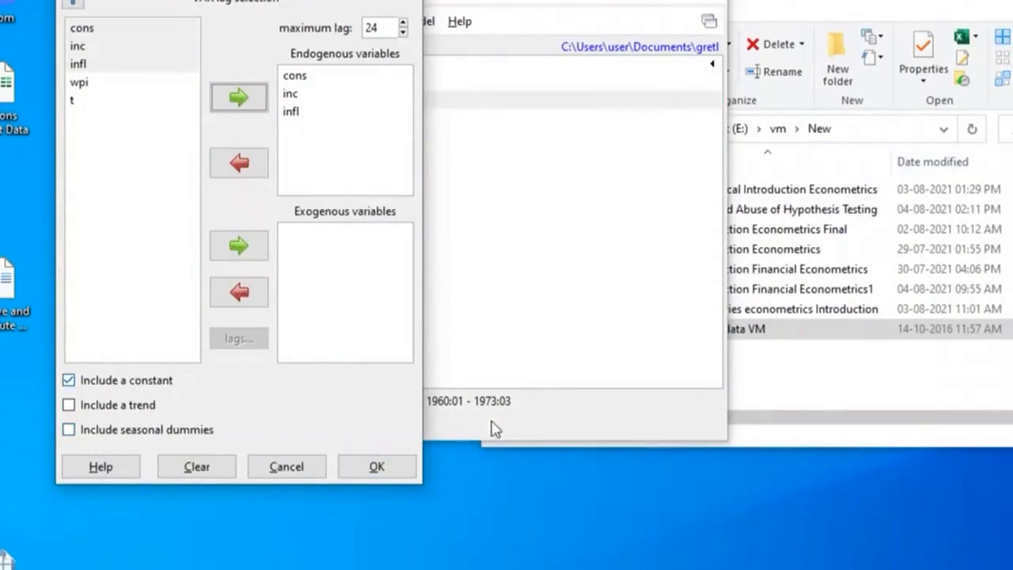
{"action": "left_click", "coordinate": [376, 467]}
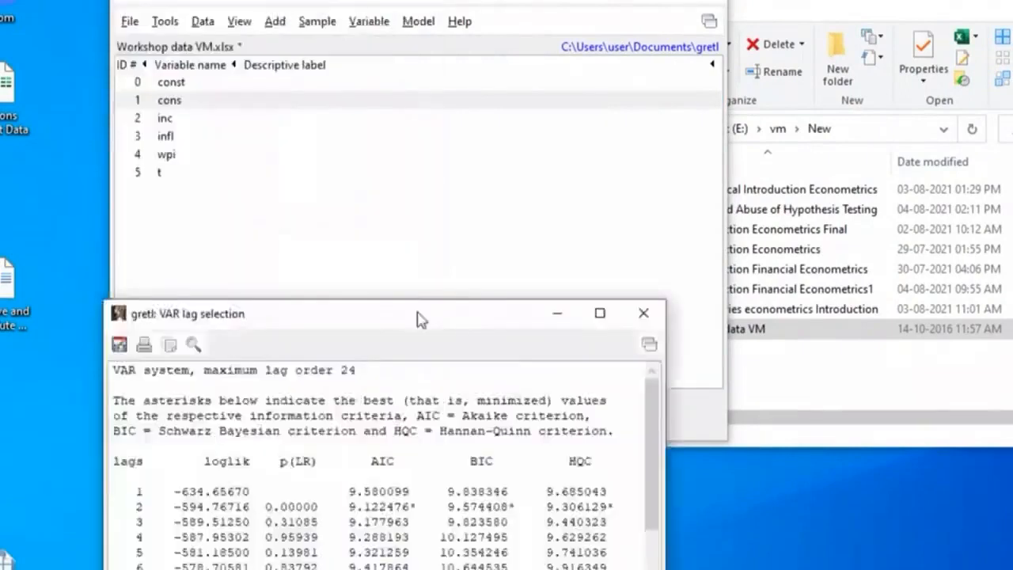
{"action": "left_click_drag", "start_coordinate": [420, 319], "coordinate": [363, 2]}
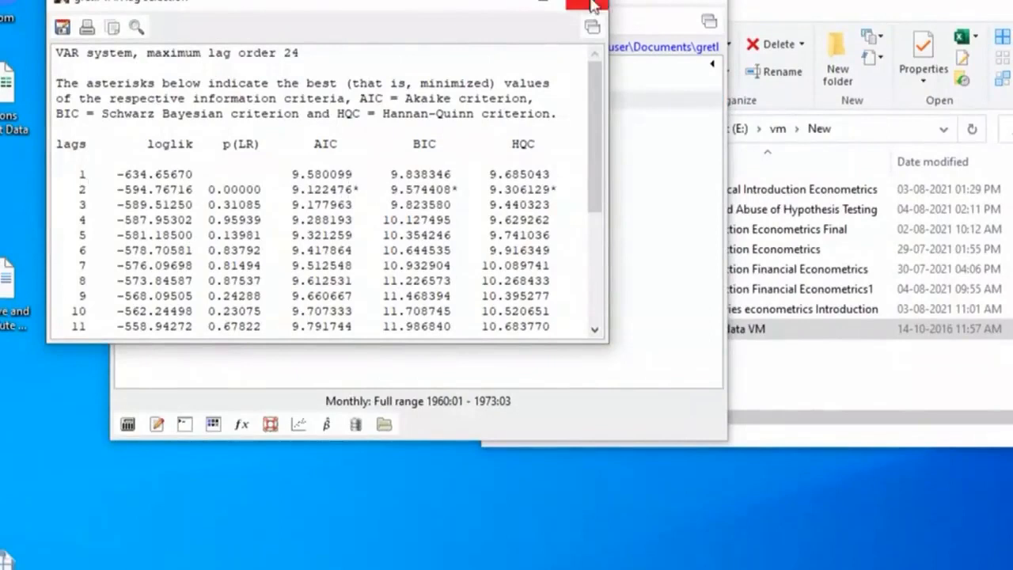
{"action": "left_click", "coordinate": [593, 7]}
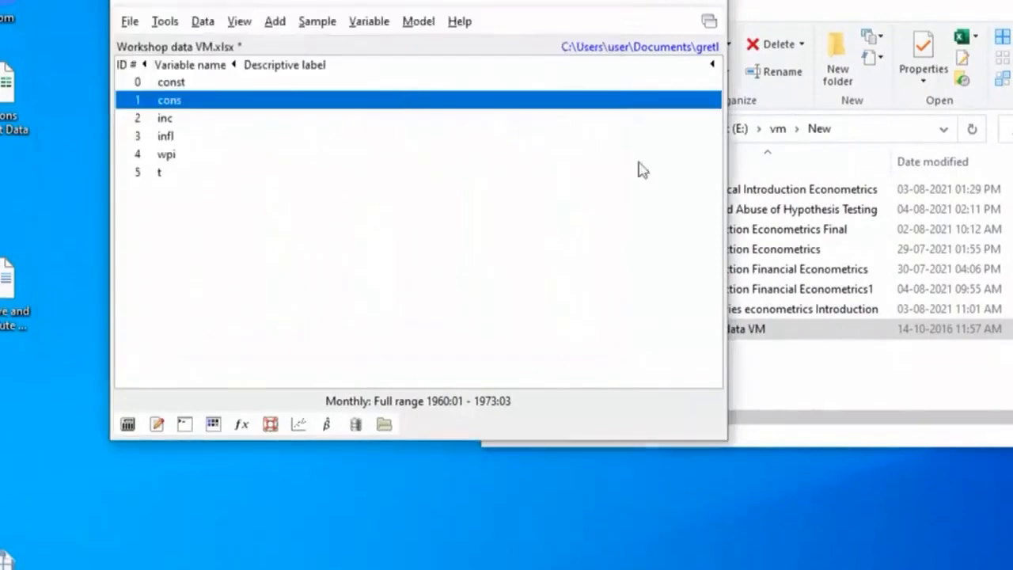
Run an Engle-Granger cointegration test on cons, inc and infl with lag order 2 and a constant
{"action": "left_click", "coordinate": [414, 22]}
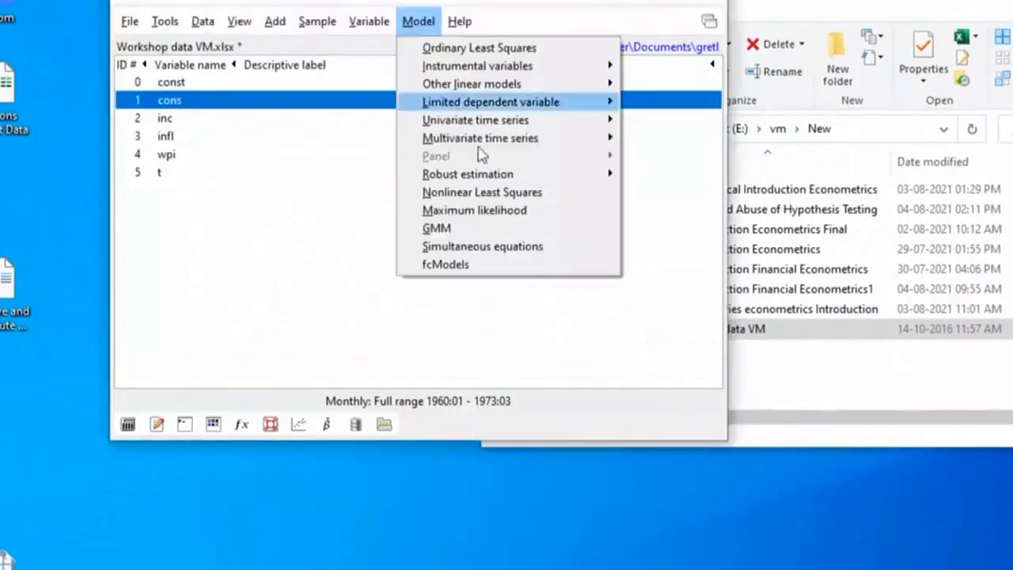
{"action": "mouse_move", "coordinate": [480, 141]}
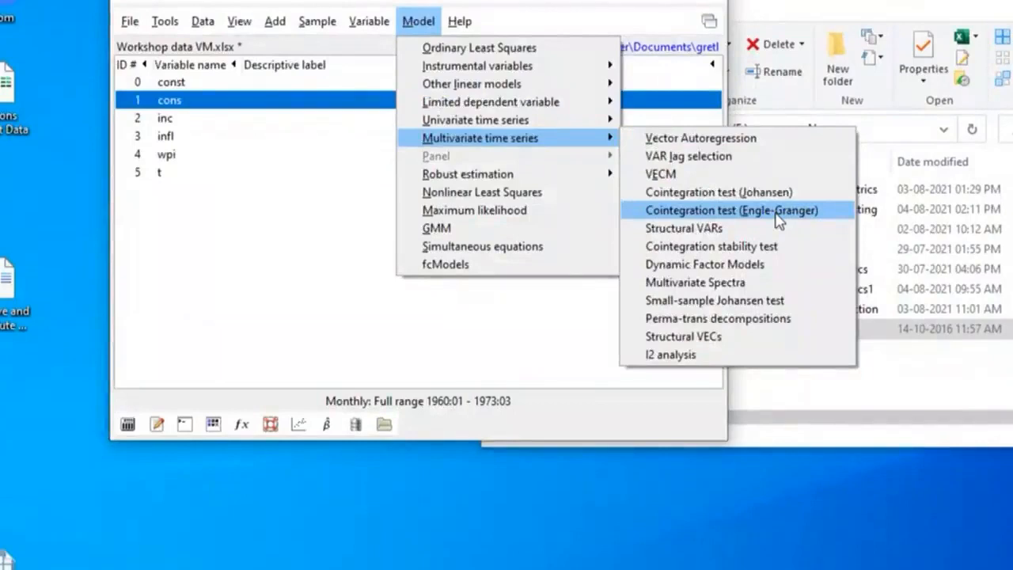
{"action": "left_click", "coordinate": [778, 211]}
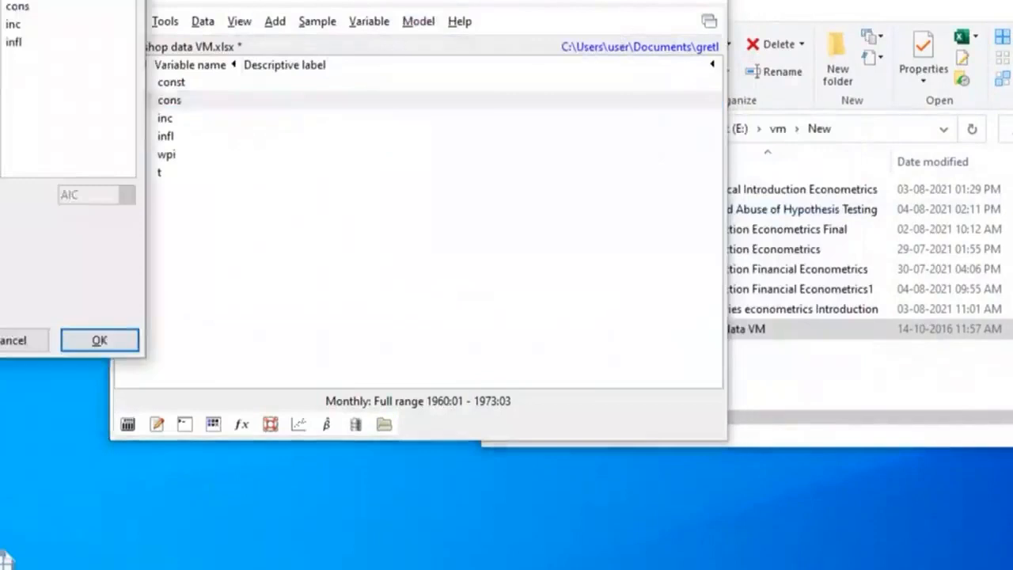
{"action": "left_click_drag", "start_coordinate": [36, 0], "coordinate": [325, 0]}
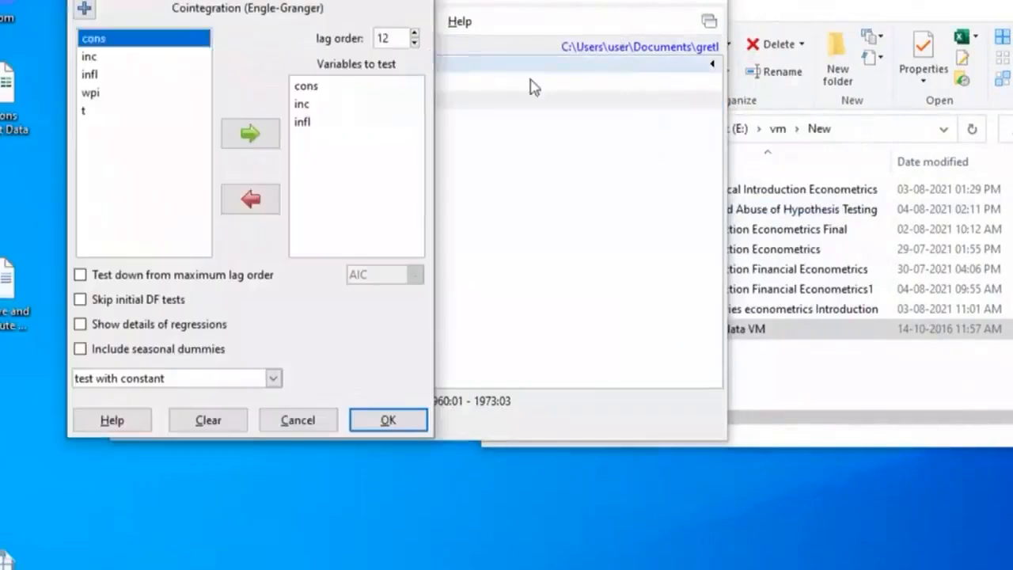
{"action": "left_click", "coordinate": [414, 45]}
{"action": "left_click", "coordinate": [414, 45]}
{"action": "left_click", "coordinate": [414, 45]}
{"action": "left_click", "coordinate": [414, 46]}
{"action": "left_click", "coordinate": [415, 45]}
{"action": "left_click", "coordinate": [414, 45]}
{"action": "left_click", "coordinate": [414, 44]}
{"action": "left_click", "coordinate": [414, 43]}
{"action": "left_click", "coordinate": [414, 44]}
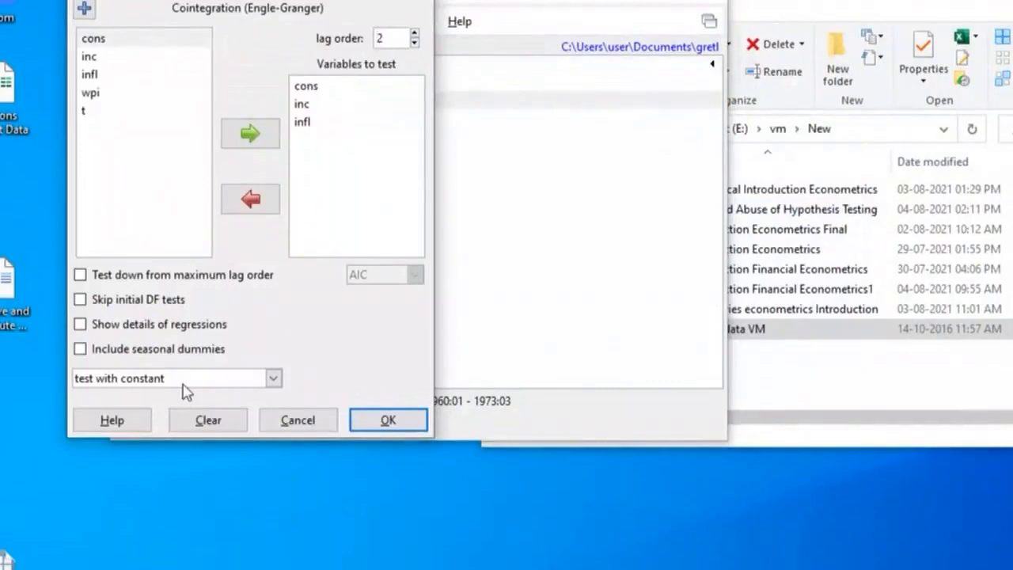
{"action": "left_click", "coordinate": [271, 378]}
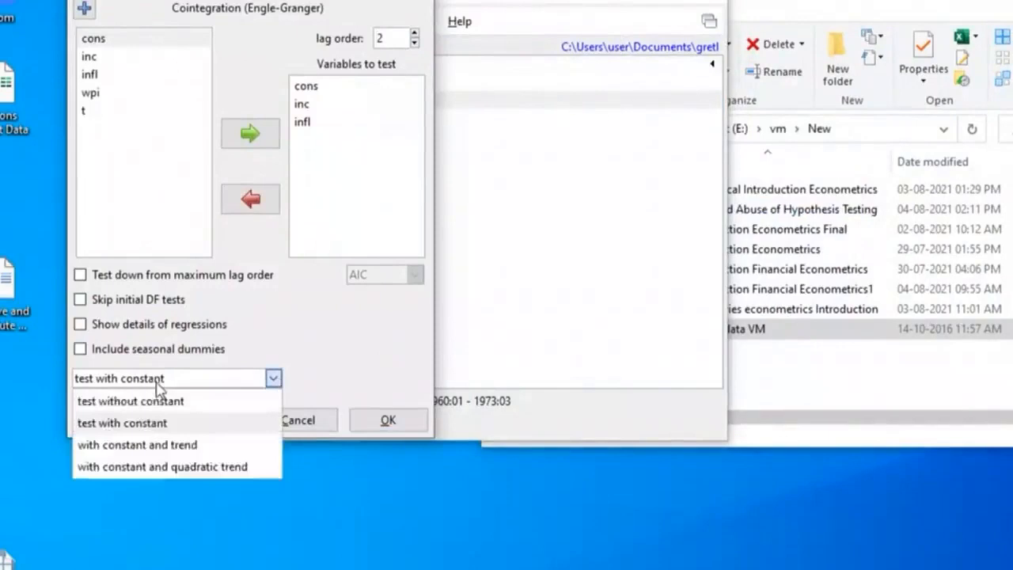
{"action": "left_click", "coordinate": [245, 376]}
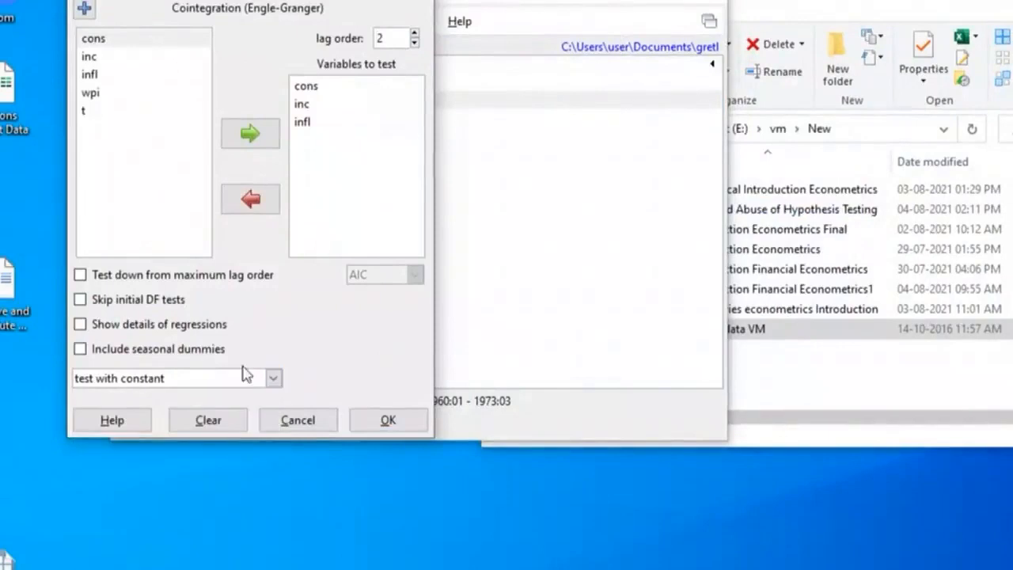
{"action": "left_click", "coordinate": [387, 422]}
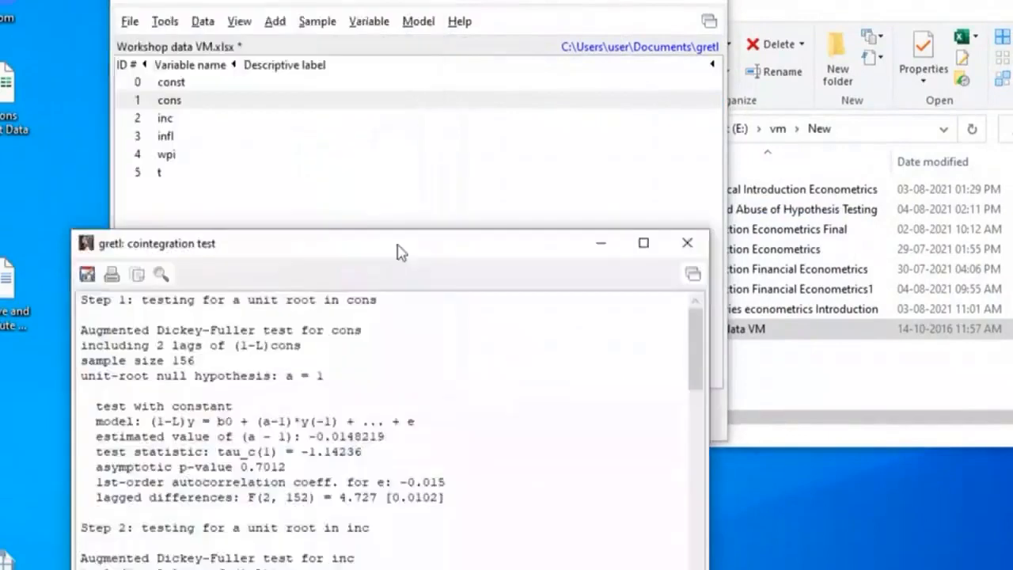
Examine the Engle-Granger output from the individual unit root tests through the cointegrating regression to the uhat test, and close it
{"action": "left_click_drag", "start_coordinate": [400, 251], "coordinate": [326, 0]}
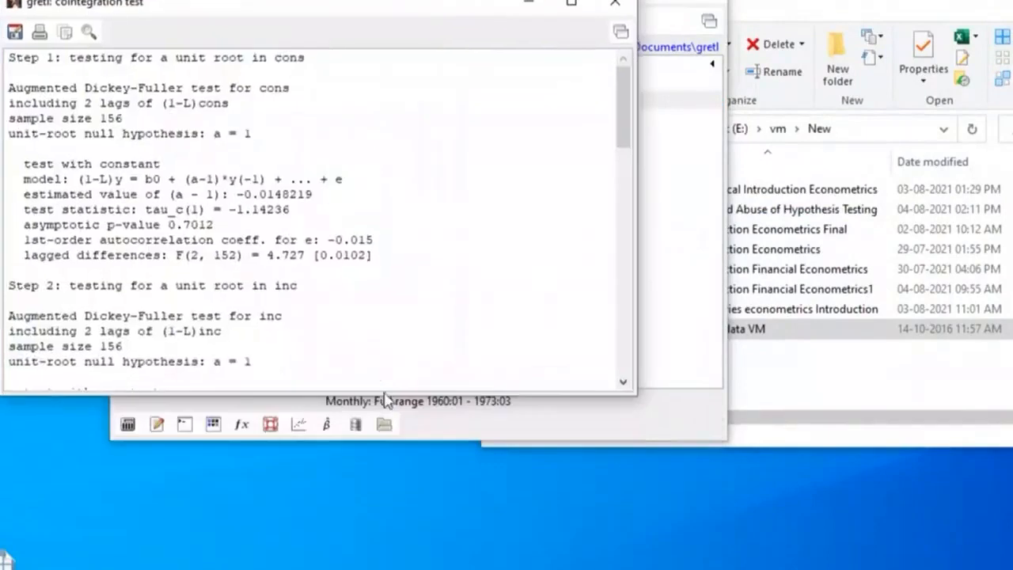
{"action": "left_click_drag", "start_coordinate": [377, 386], "coordinate": [425, 430]}
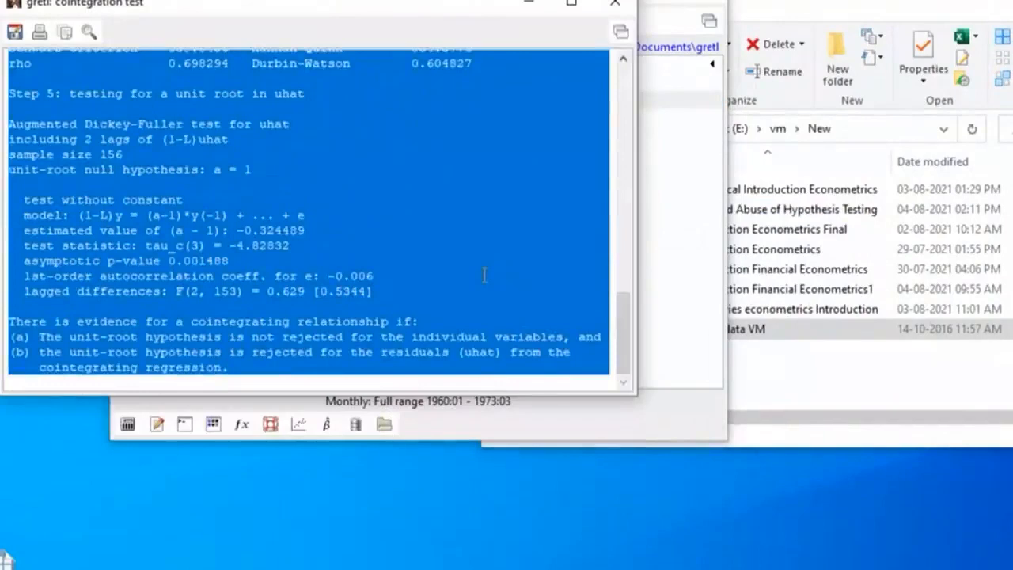
{"action": "scroll", "coordinate": [478, 274], "scroll_direction": "up", "scroll_amount": 15}
{"action": "left_click", "coordinate": [316, 176]}
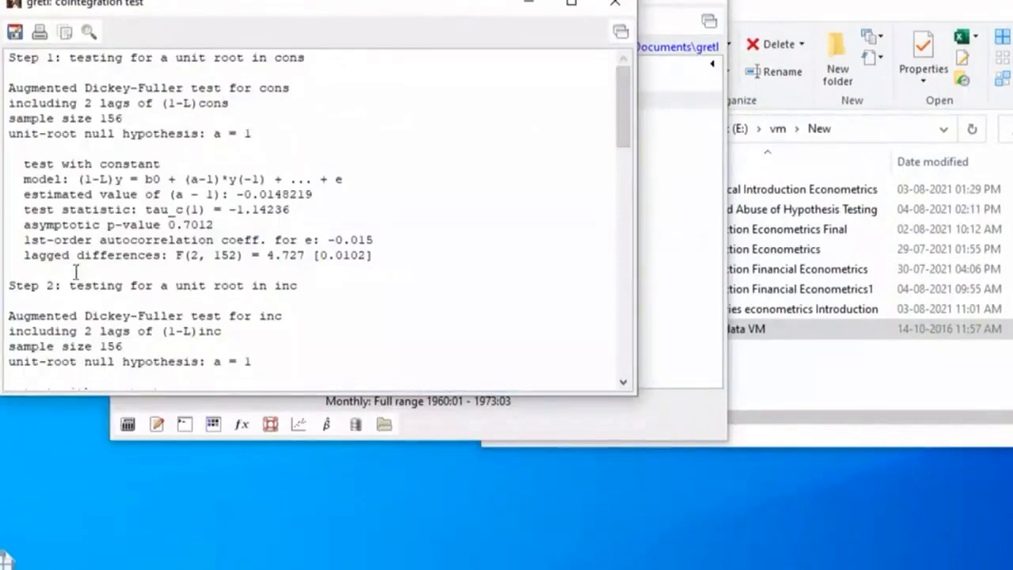
{"action": "scroll", "coordinate": [316, 293], "scroll_direction": "down", "scroll_amount": 5}
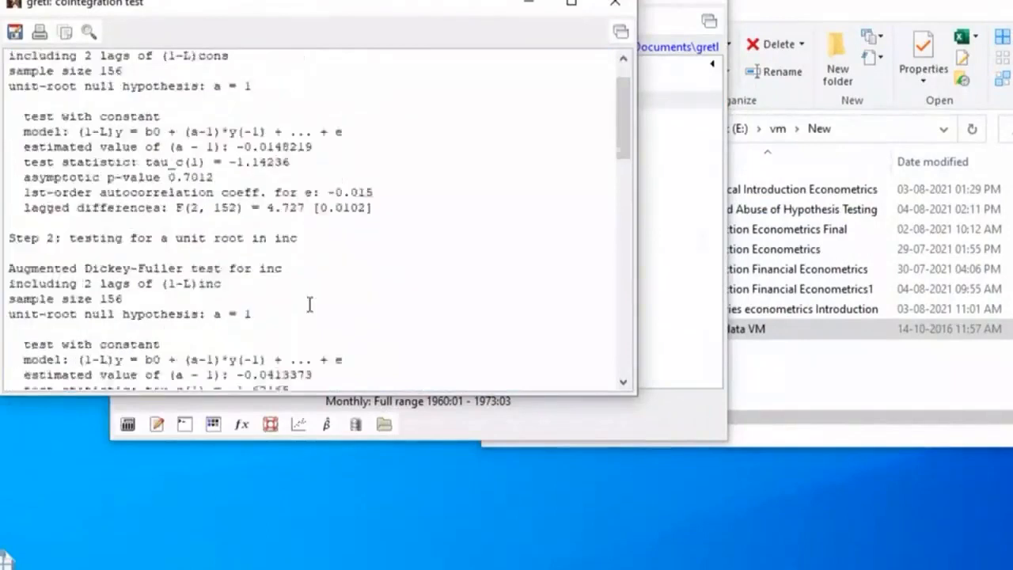
{"action": "scroll", "coordinate": [309, 307], "scroll_direction": "down", "scroll_amount": 1}
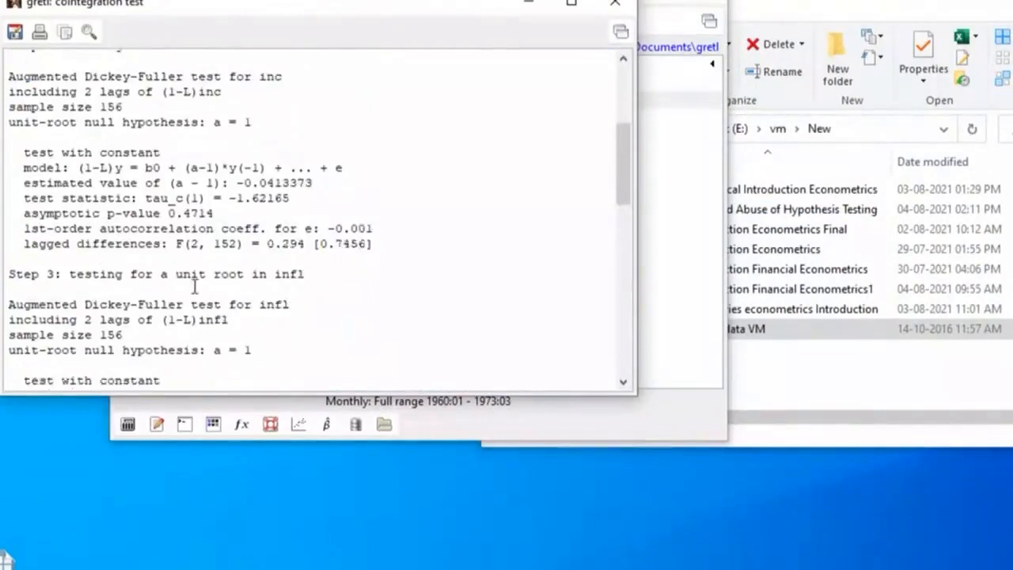
{"action": "scroll", "coordinate": [325, 293], "scroll_direction": "down", "scroll_amount": 5}
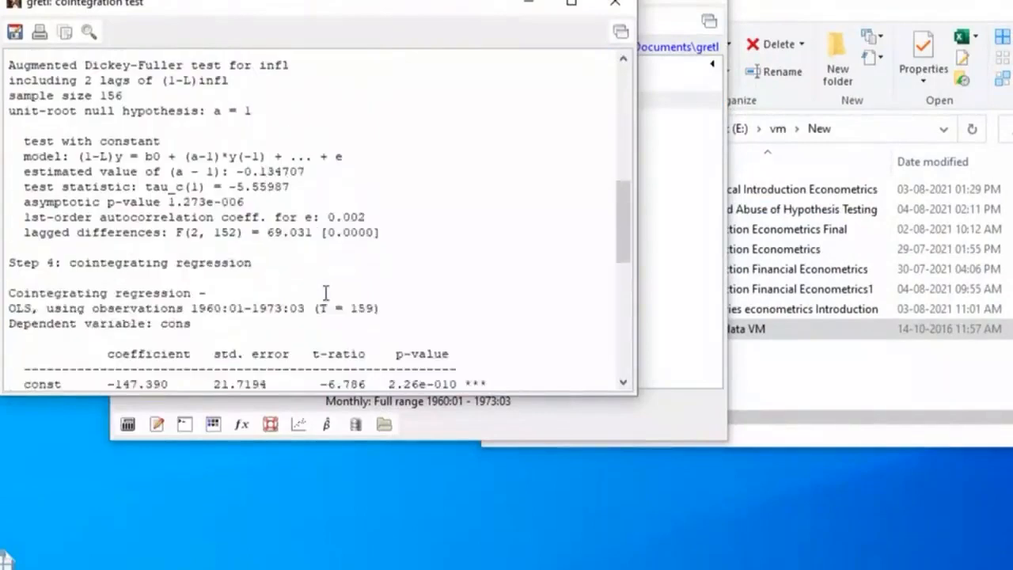
{"action": "scroll", "coordinate": [325, 293], "scroll_direction": "down", "scroll_amount": 1}
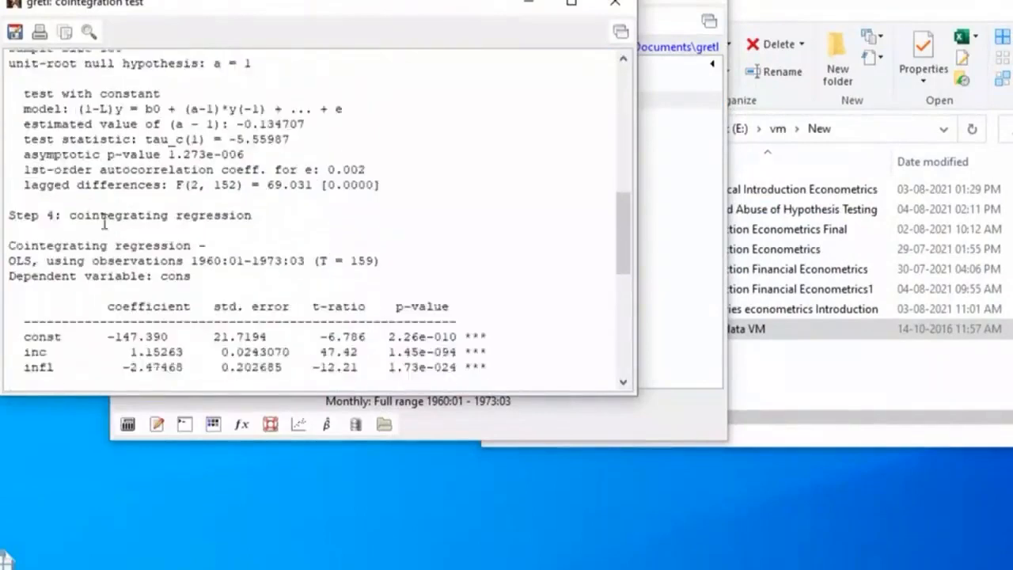
{"action": "scroll", "coordinate": [228, 227], "scroll_direction": "down", "scroll_amount": 3}
{"action": "scroll", "coordinate": [228, 228], "scroll_direction": "down", "scroll_amount": 2}
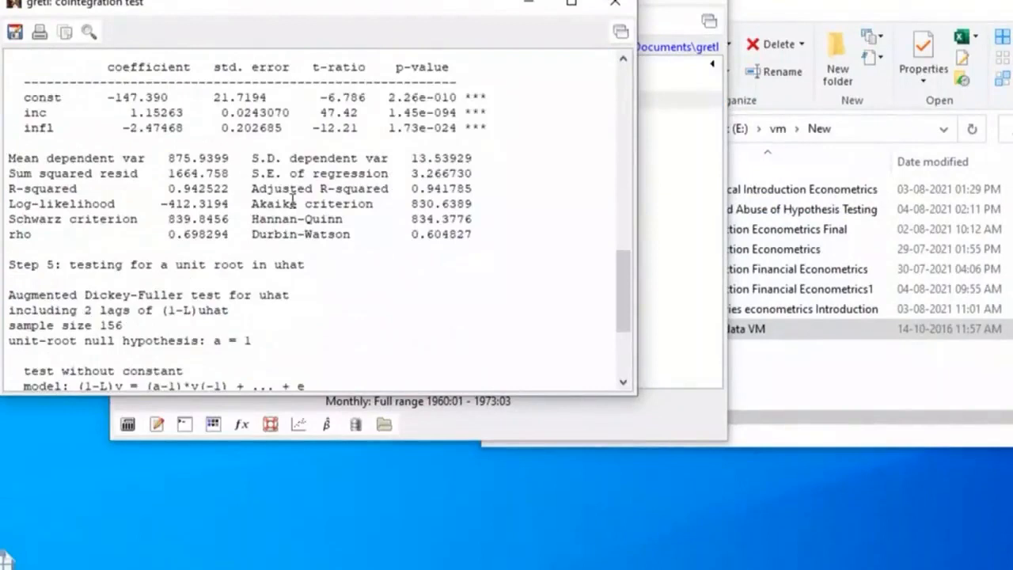
{"action": "scroll", "coordinate": [285, 182], "scroll_direction": "down", "scroll_amount": 3}
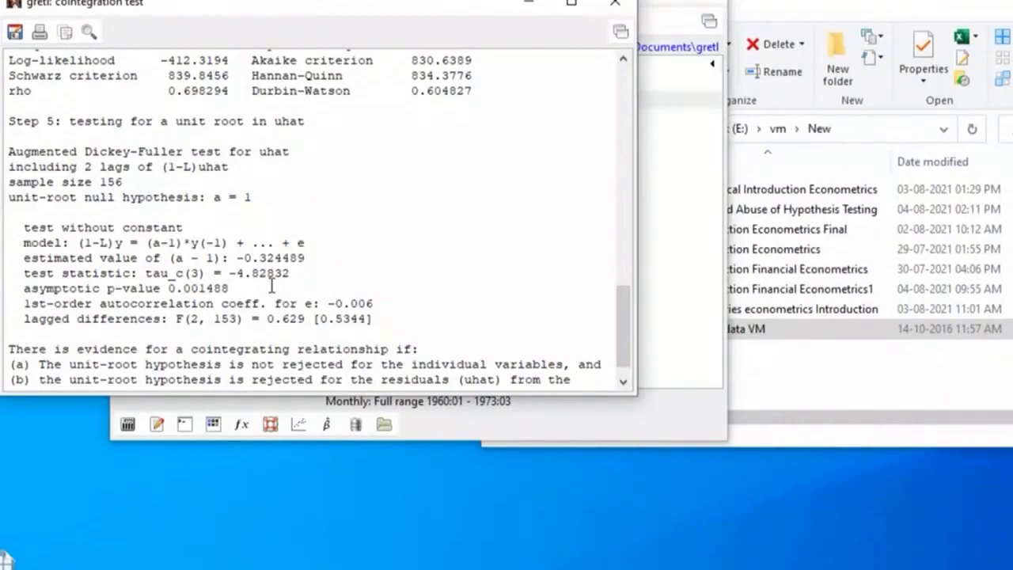
{"action": "scroll", "coordinate": [272, 286], "scroll_direction": "up", "scroll_amount": 5}
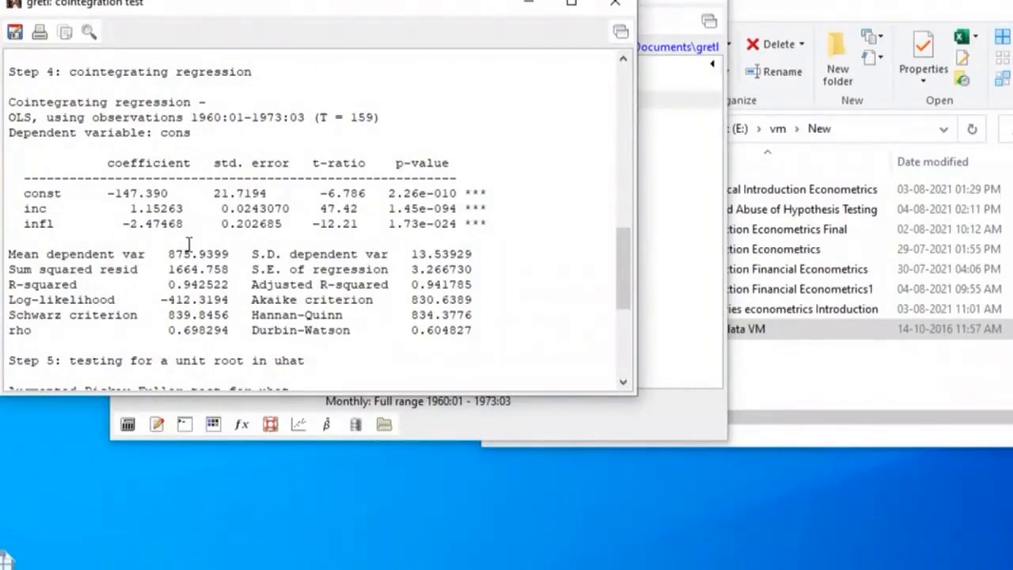
{"action": "scroll", "coordinate": [188, 245], "scroll_direction": "down", "scroll_amount": 3}
{"action": "scroll", "coordinate": [189, 244], "scroll_direction": "up", "scroll_amount": 3}
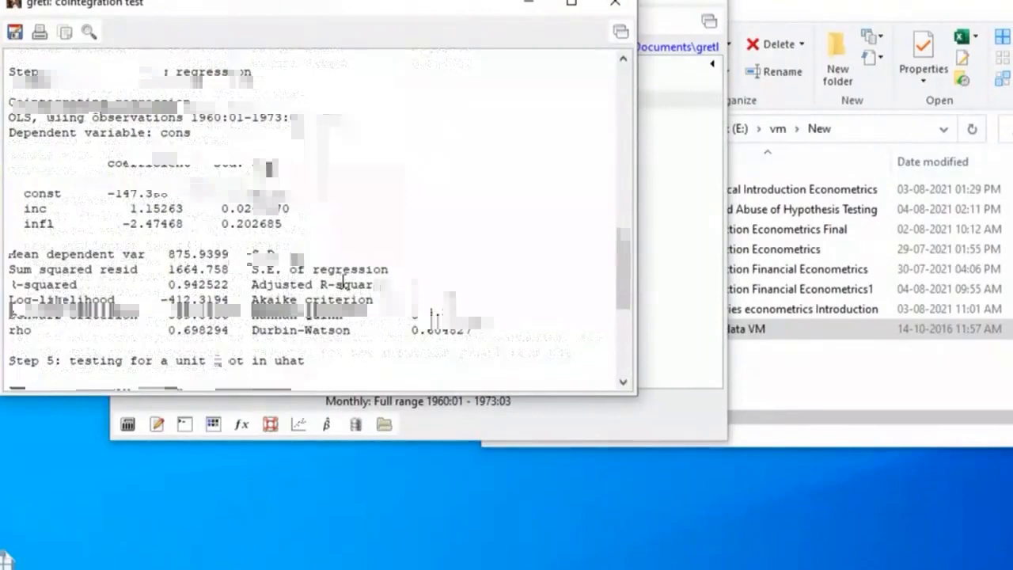
{"action": "left_click", "coordinate": [617, 7]}
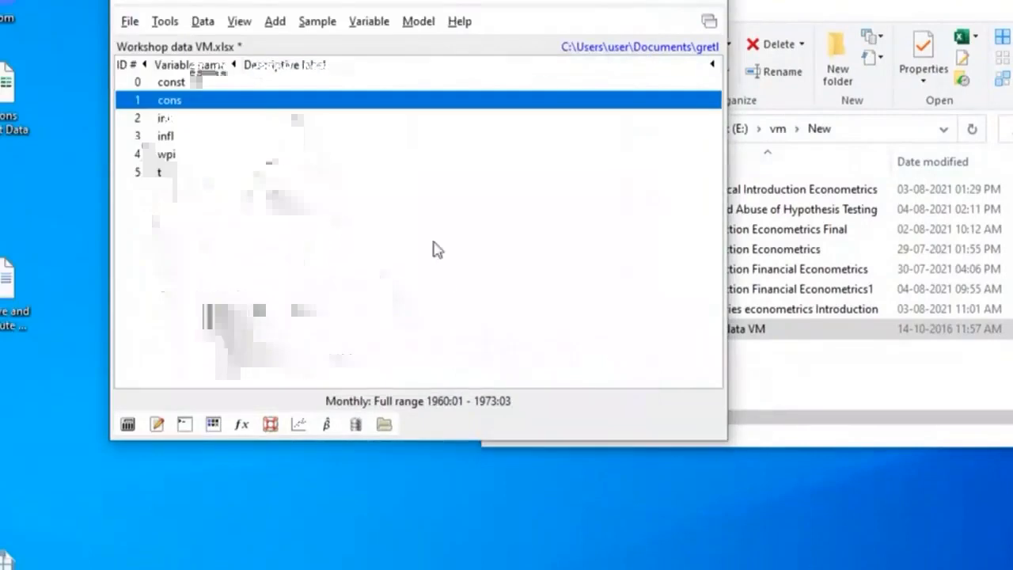
Run a Johansen cointegration test on cons, inc and infl with lag order 2 and an unrestricted constant, and place its output for reading
{"action": "left_click", "coordinate": [414, 24]}
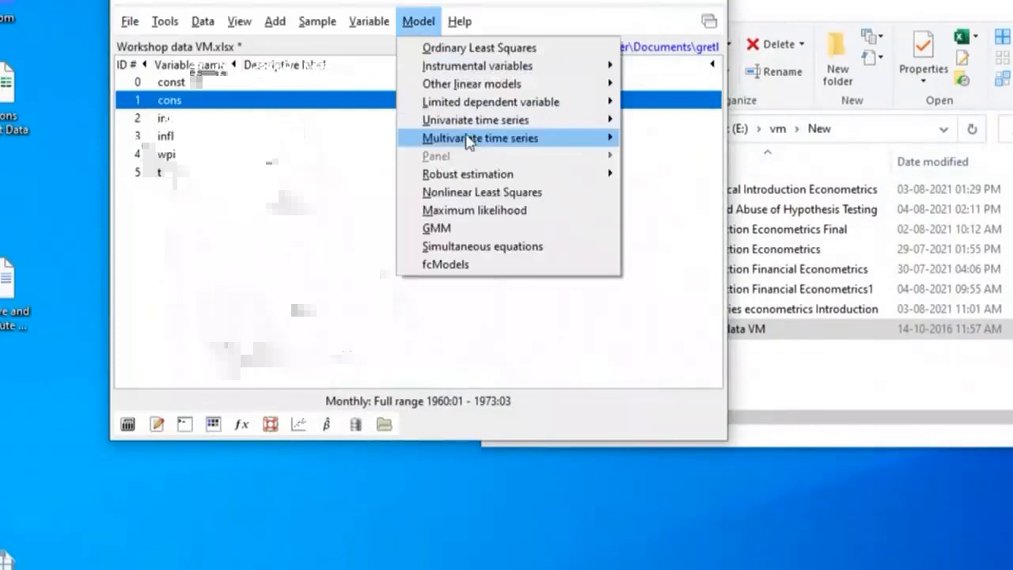
{"action": "mouse_move", "coordinate": [443, 138]}
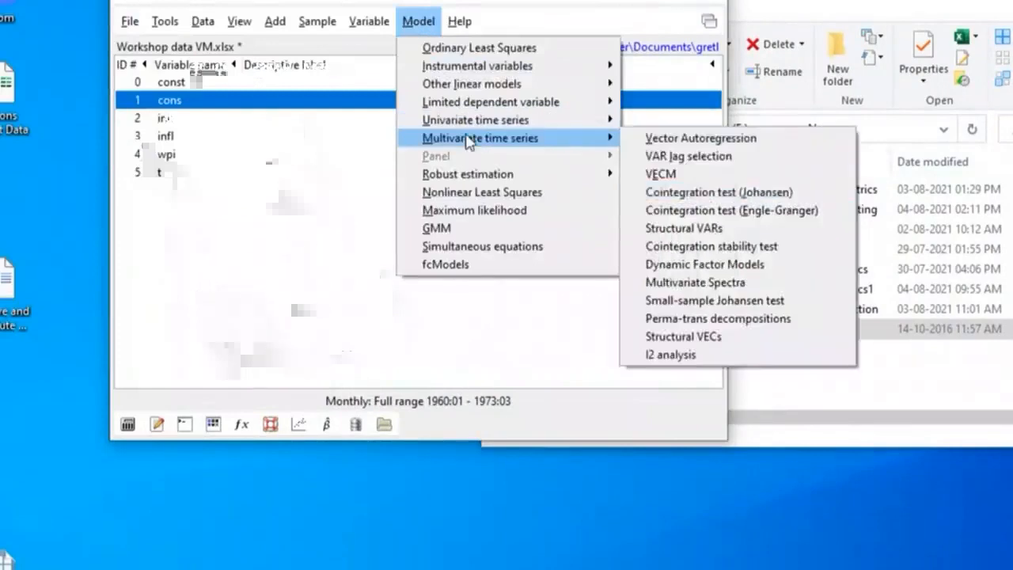
{"action": "left_click", "coordinate": [788, 193]}
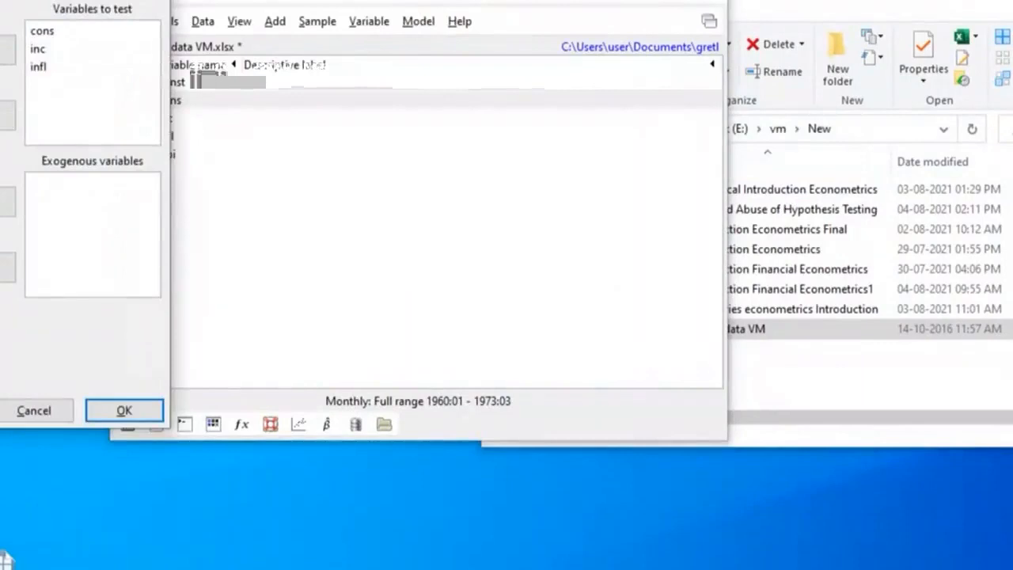
{"action": "left_click_drag", "start_coordinate": [2, 2], "coordinate": [380, 7]}
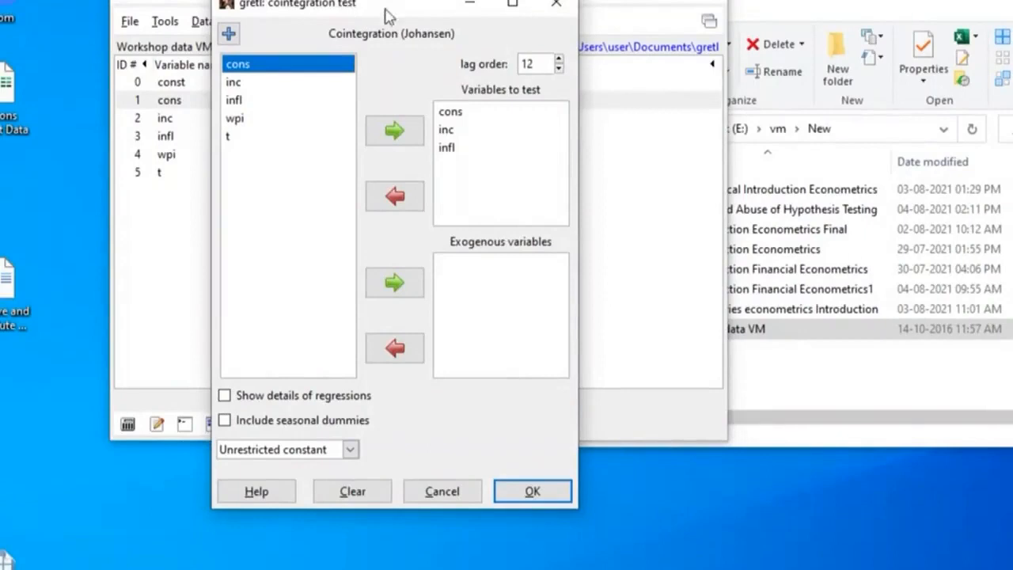
{"action": "left_click_drag", "start_coordinate": [383, 9], "coordinate": [350, 0]}
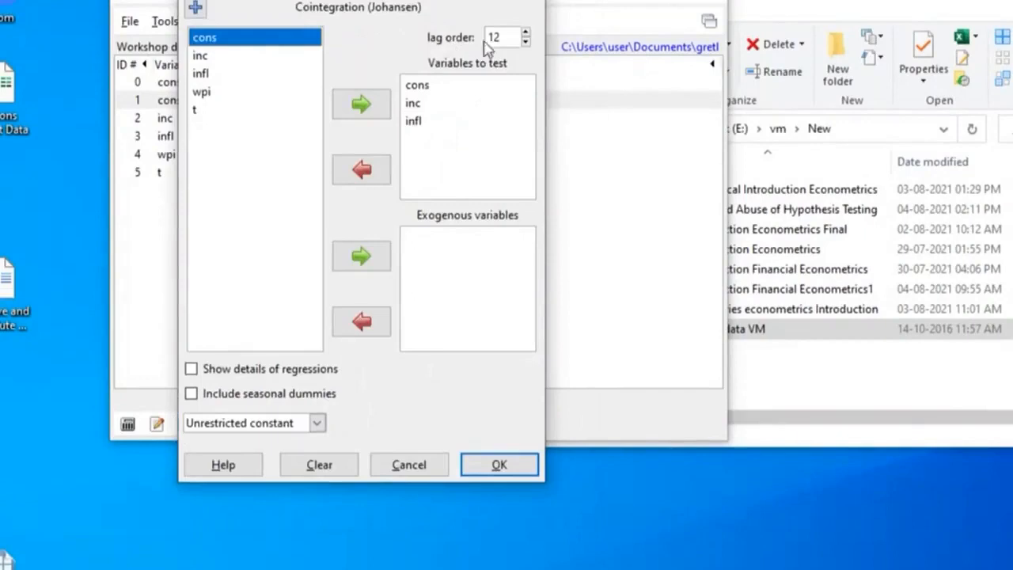
{"action": "left_click", "coordinate": [525, 43]}
{"action": "left_click", "coordinate": [525, 42]}
{"action": "left_click", "coordinate": [525, 43]}
{"action": "left_click", "coordinate": [524, 43]}
{"action": "left_click", "coordinate": [525, 43]}
{"action": "left_click", "coordinate": [525, 42]}
{"action": "left_click", "coordinate": [525, 43]}
{"action": "left_click", "coordinate": [525, 42]}
{"action": "left_click", "coordinate": [525, 42]}
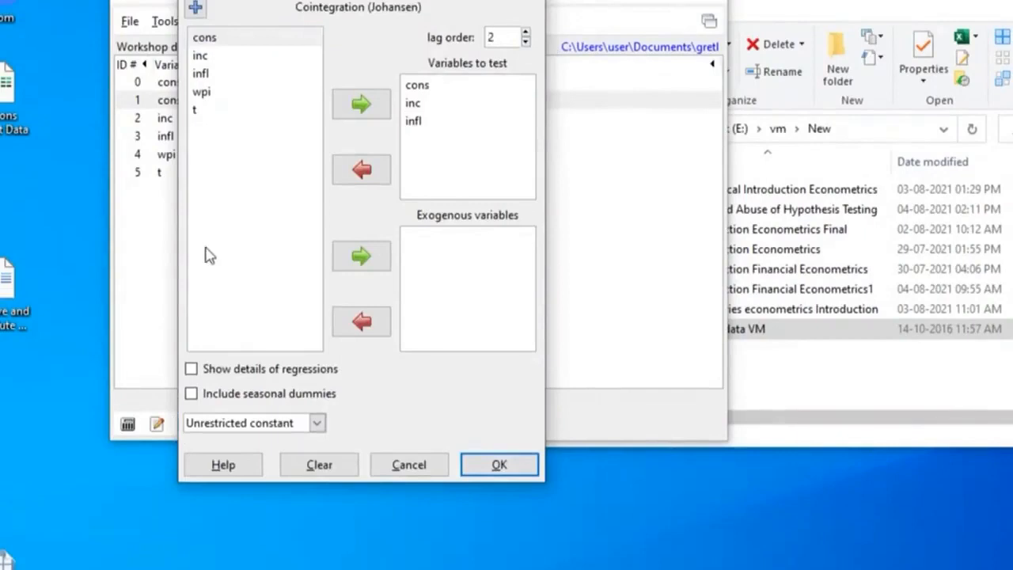
{"action": "left_click", "coordinate": [495, 467]}
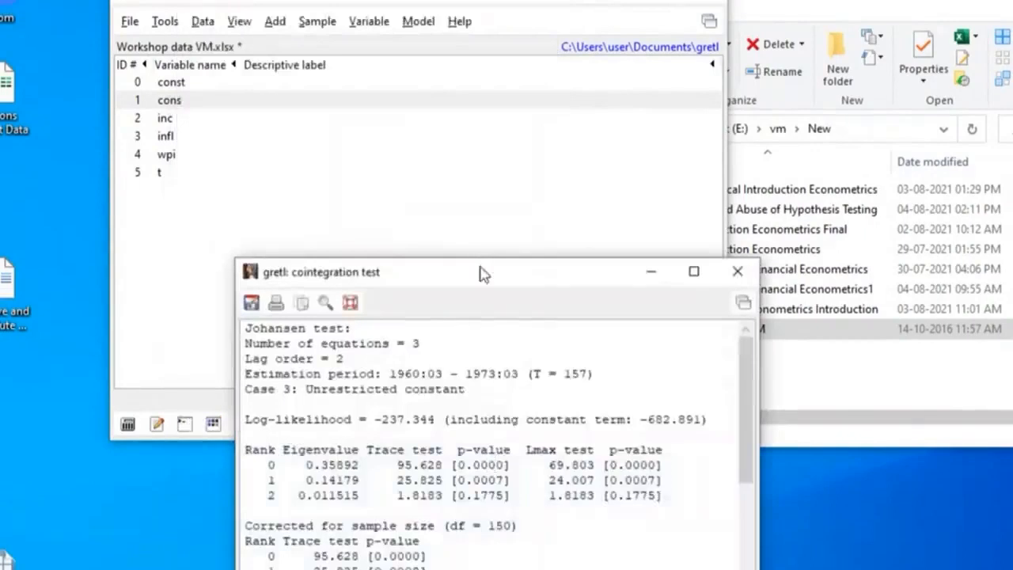
{"action": "left_click_drag", "start_coordinate": [480, 273], "coordinate": [368, 0]}
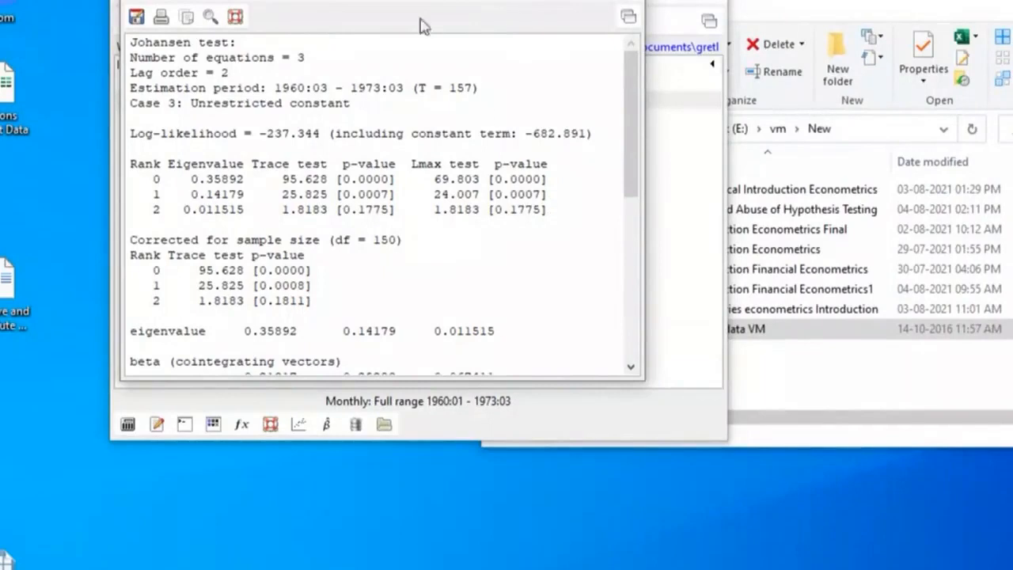
Move the Johansen output aside and add the first differences of cons, inc and infl to the dataset
{"action": "left_click_drag", "start_coordinate": [545, 0], "coordinate": [869, 24]}
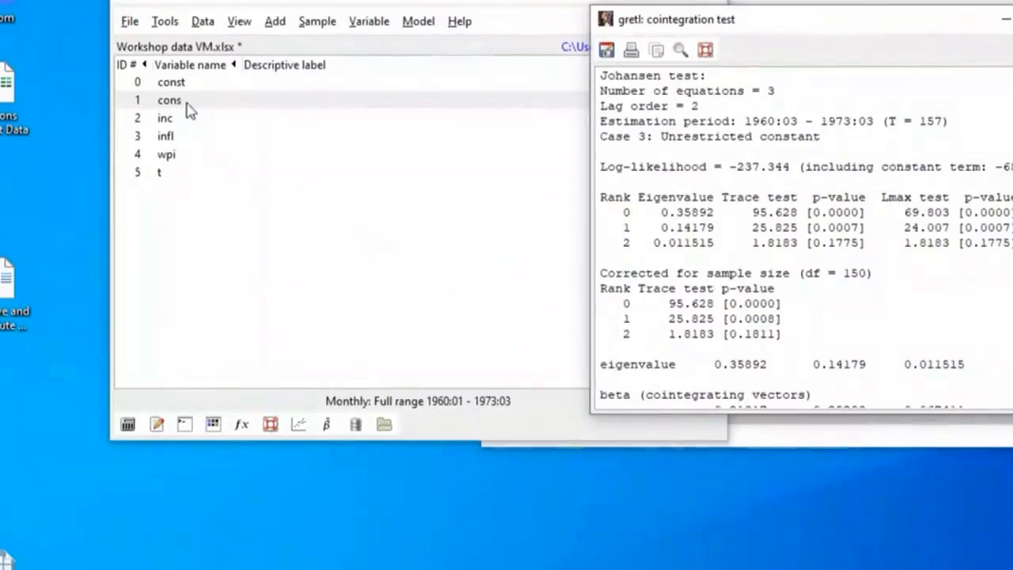
{"action": "left_click_drag", "start_coordinate": [188, 111], "coordinate": [179, 146]}
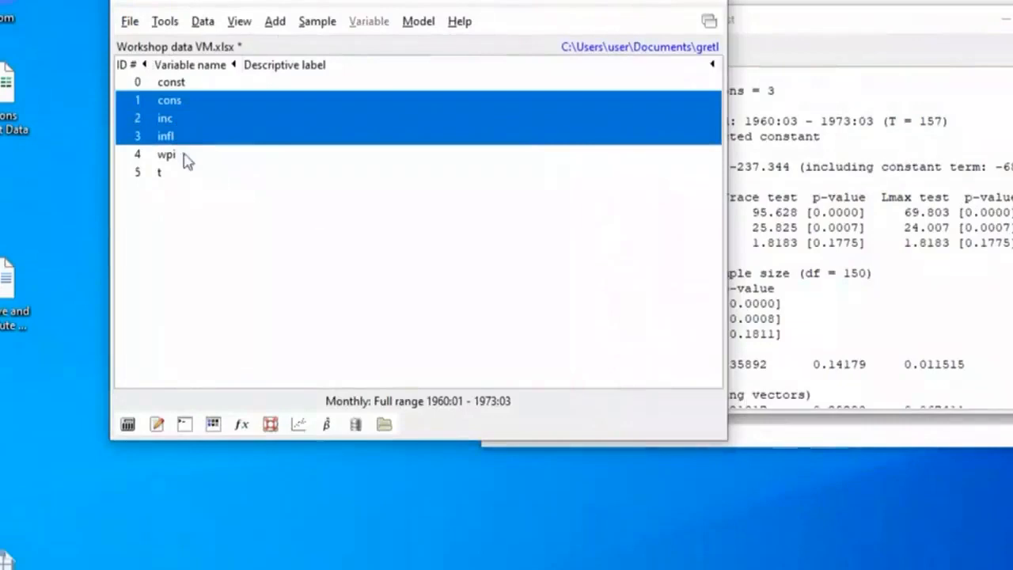
{"action": "left_click", "coordinate": [274, 22]}
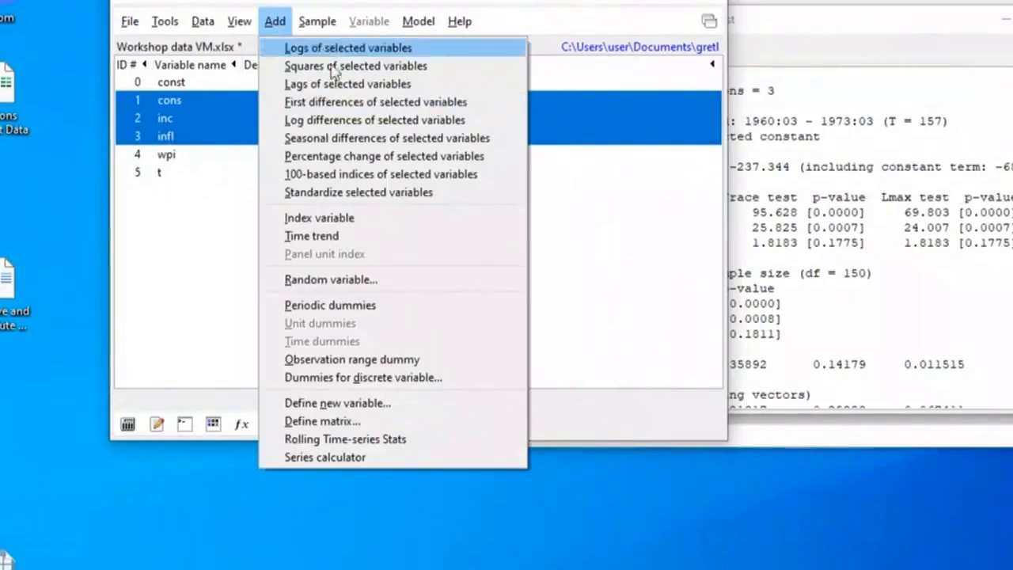
{"action": "left_click", "coordinate": [357, 110]}
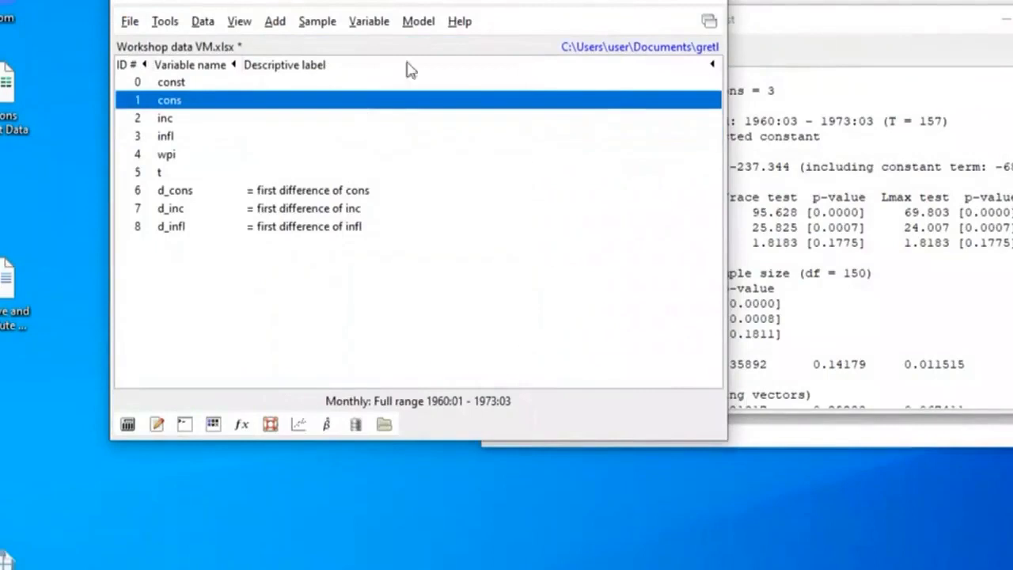
Set up a Johansen cointegration test that replaces cons, inc and infl with d_cons, d_inc and d_infl as the variables to test
{"action": "left_click", "coordinate": [415, 25]}
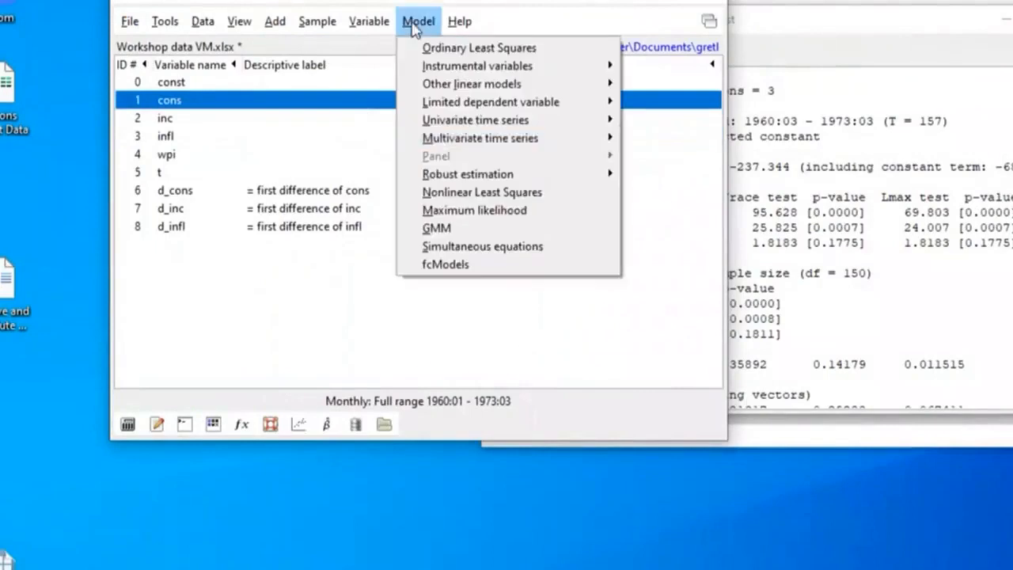
{"action": "mouse_move", "coordinate": [517, 143]}
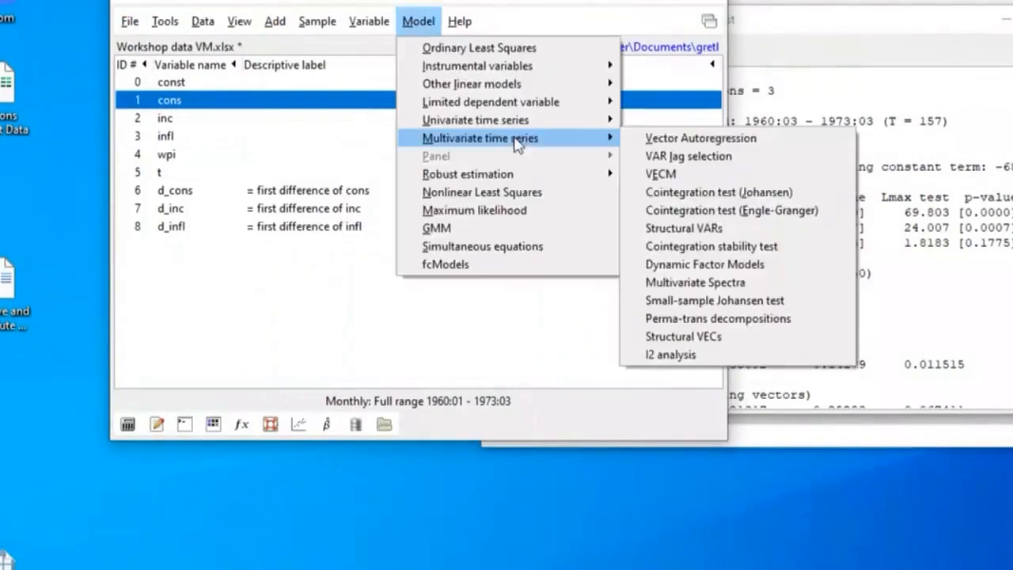
{"action": "left_click", "coordinate": [740, 194]}
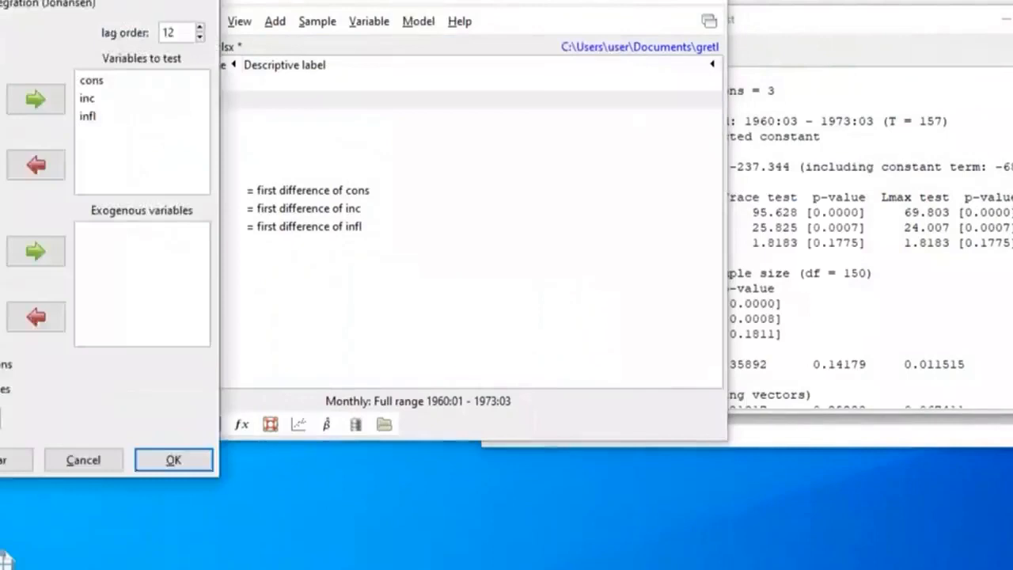
{"action": "left_click_drag", "start_coordinate": [85, 0], "coordinate": [548, 0]}
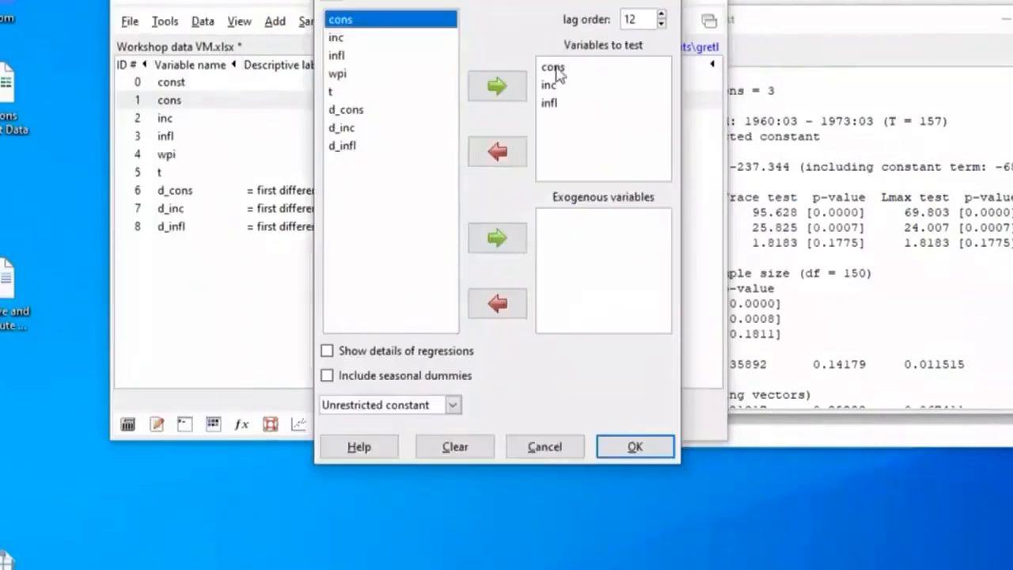
{"action": "left_click_drag", "start_coordinate": [557, 72], "coordinate": [541, 137]}
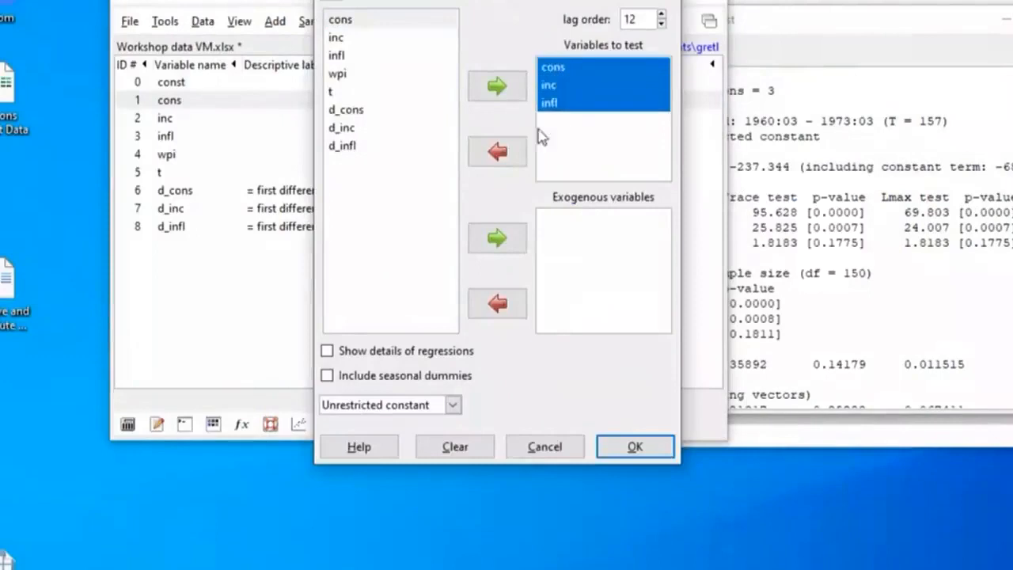
{"action": "left_click", "coordinate": [499, 151]}
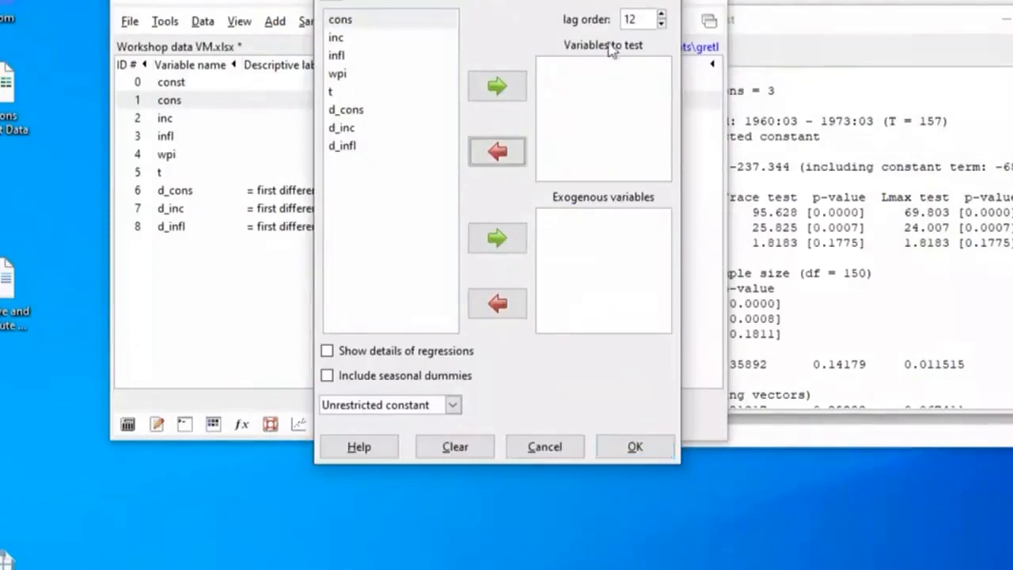
{"action": "left_click_drag", "start_coordinate": [361, 115], "coordinate": [362, 149]}
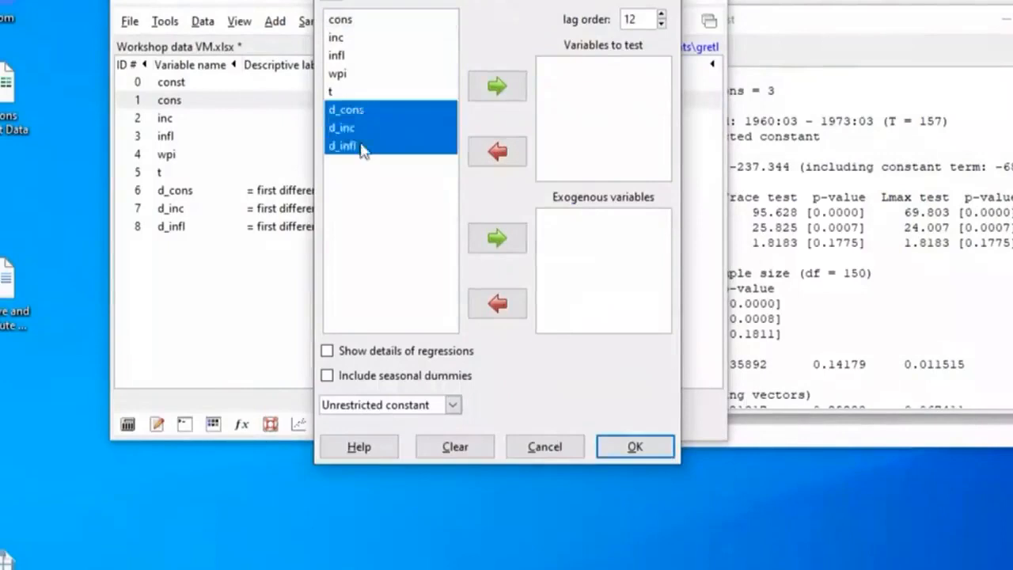
{"action": "left_click", "coordinate": [513, 88]}
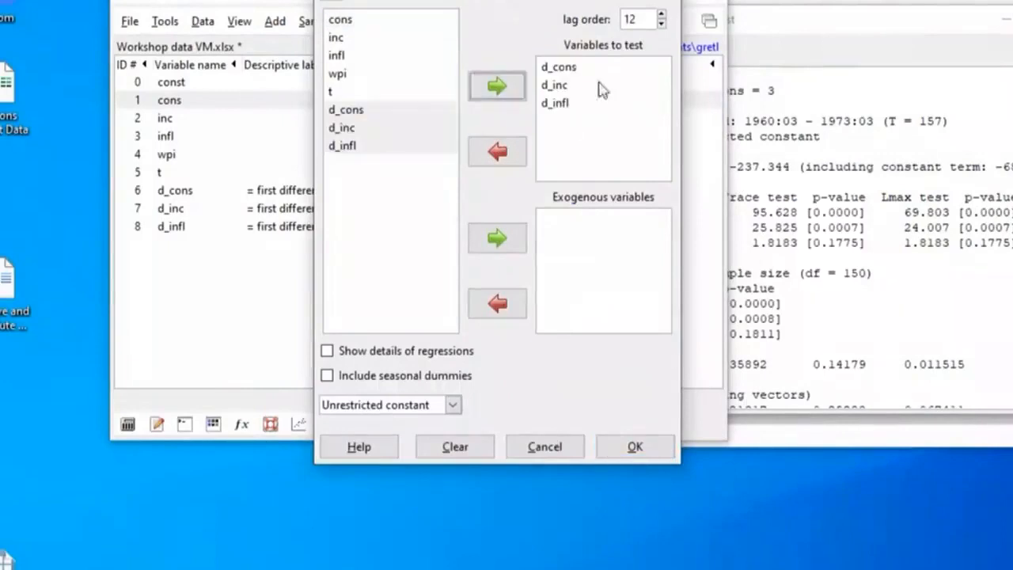
Set the lag order to 2 and run the Johansen test on the differenced series with an unrestricted constant
{"action": "left_click", "coordinate": [661, 25]}
{"action": "left_click", "coordinate": [661, 24]}
{"action": "left_click", "coordinate": [661, 24]}
{"action": "left_click", "coordinate": [661, 24]}
{"action": "left_click", "coordinate": [661, 24]}
{"action": "left_click", "coordinate": [661, 24]}
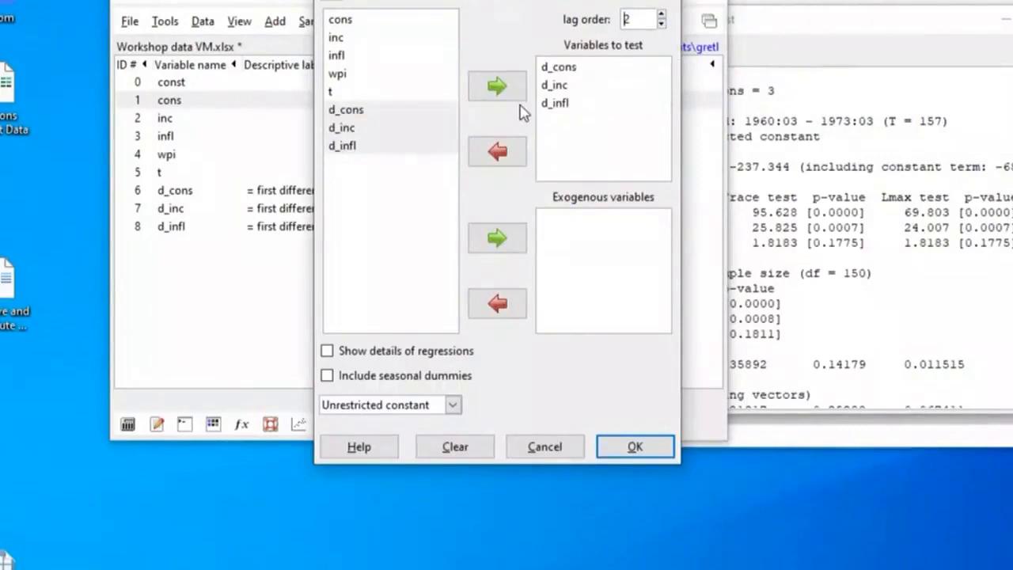
{"action": "left_click", "coordinate": [633, 448]}
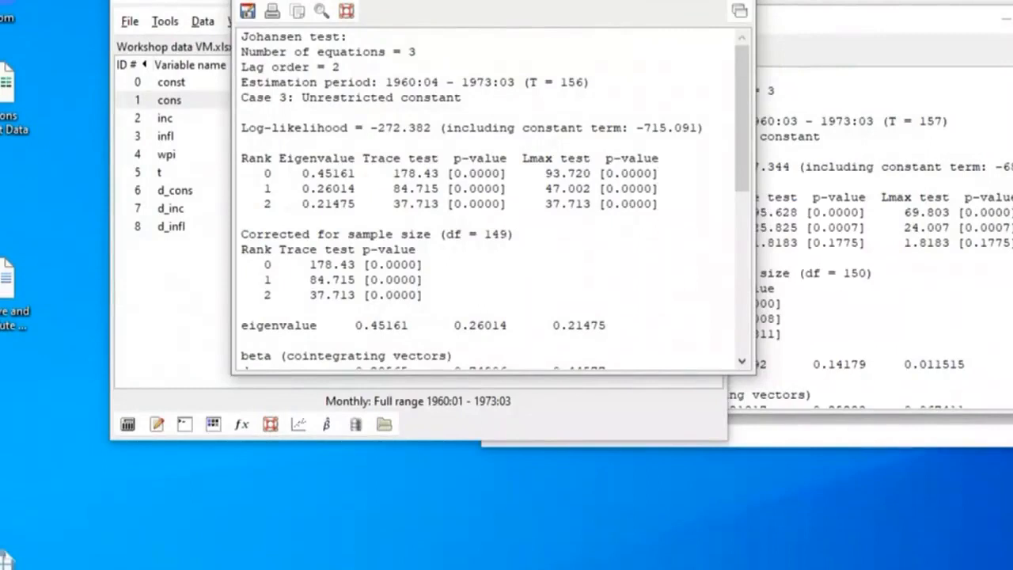
Arrange the Johansen outputs for the differenced and the level series side by side to compare their trace and Lmax tests
{"action": "key", "text": "alt+Tab"}
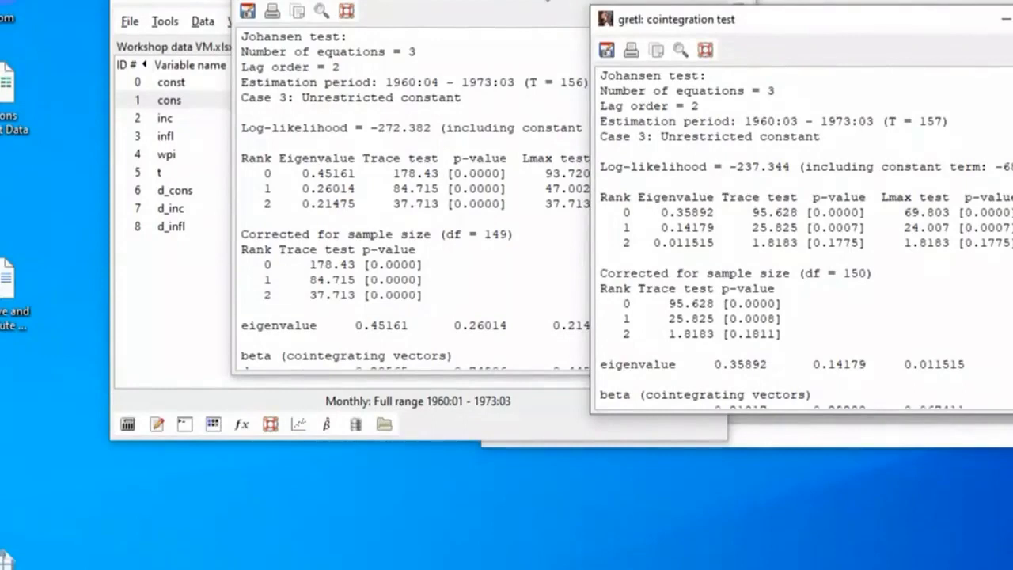
{"action": "left_click_drag", "start_coordinate": [547, 0], "coordinate": [320, 3]}
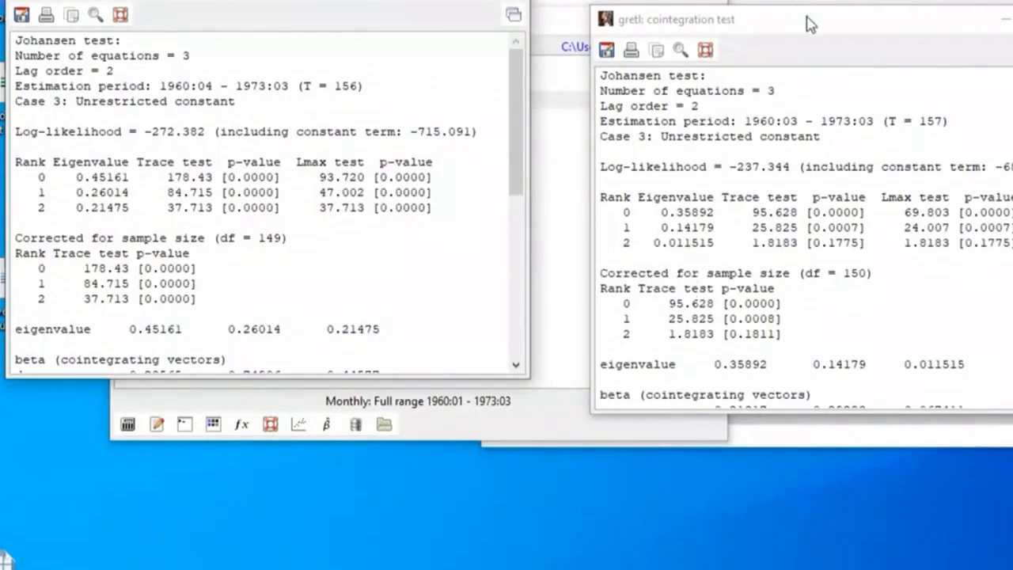
{"action": "left_click_drag", "start_coordinate": [812, 24], "coordinate": [756, 0]}
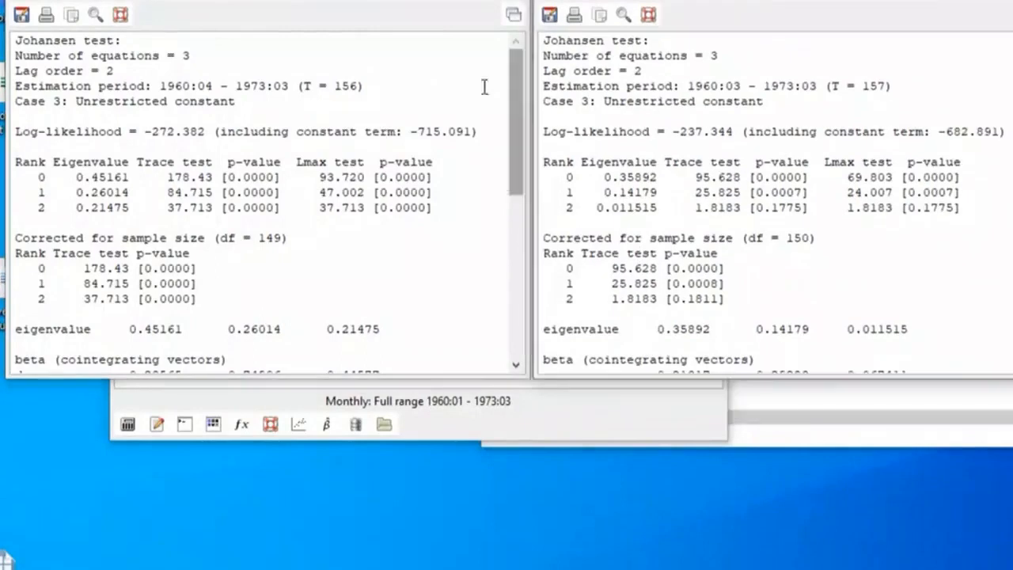
{"action": "left_click_drag", "start_coordinate": [303, 4], "coordinate": [238, 2]}
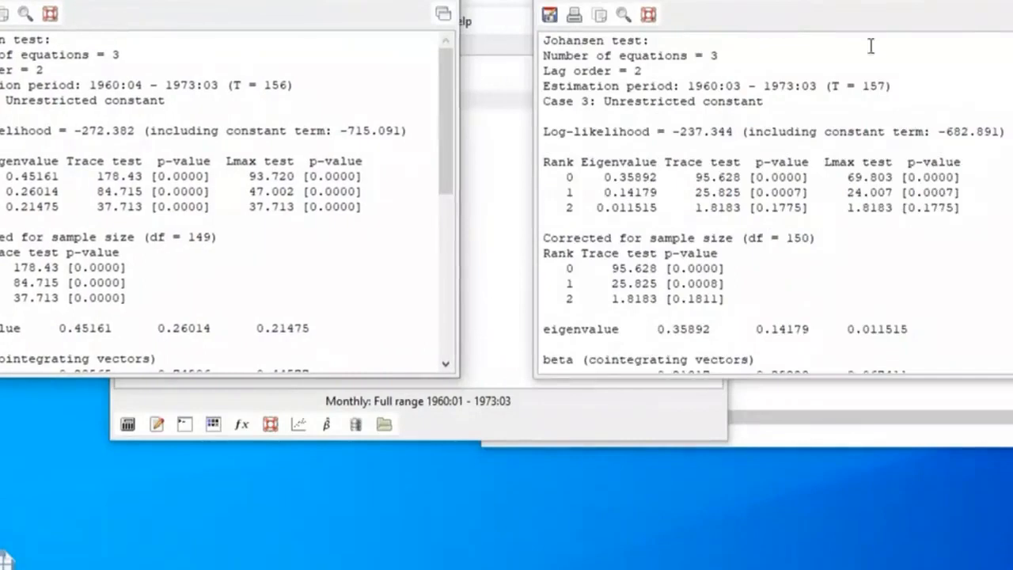
{"action": "left_click_drag", "start_coordinate": [733, 2], "coordinate": [681, 1]}
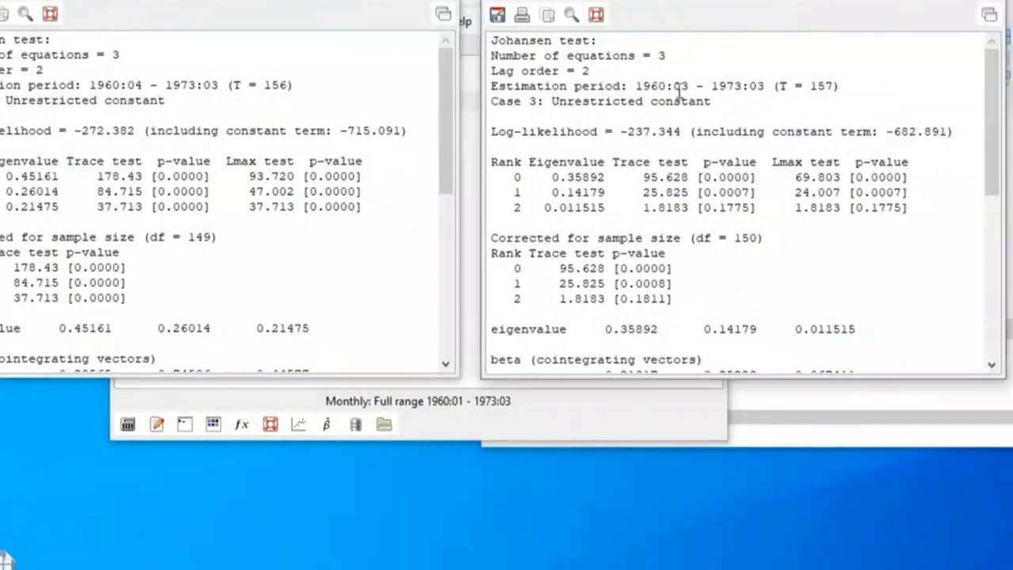